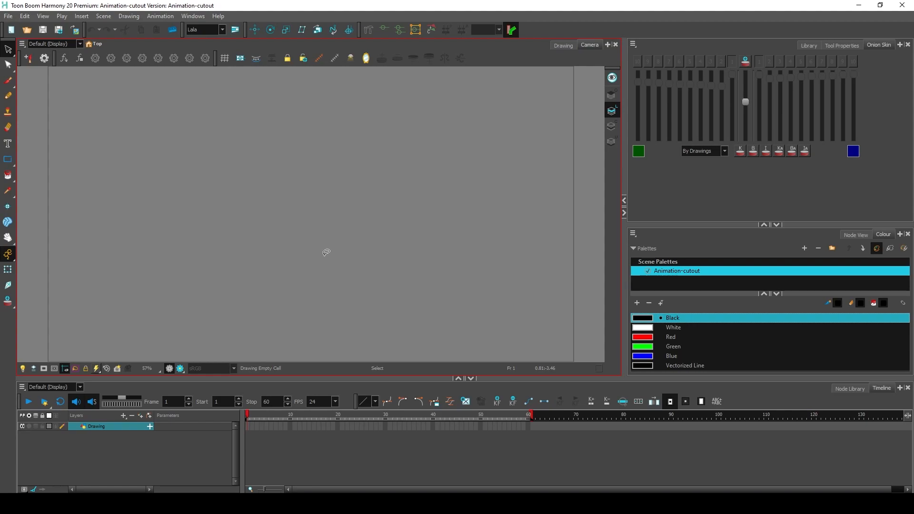
# Step: Draw a horizontal blue ground line across the lower part of the camera frame with the Line tool
pyautogui.moveTo(9, 164); pyautogui.dragTo(41, 178)
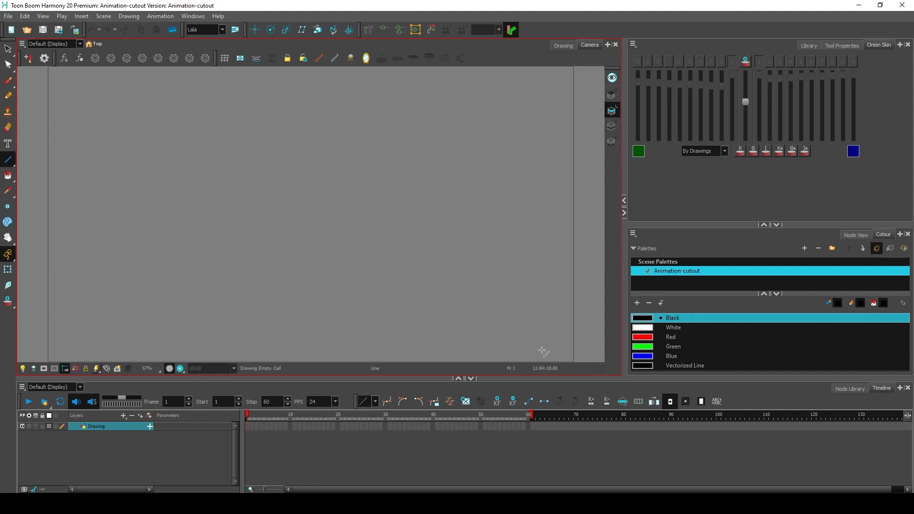
pyautogui.click(666, 357)
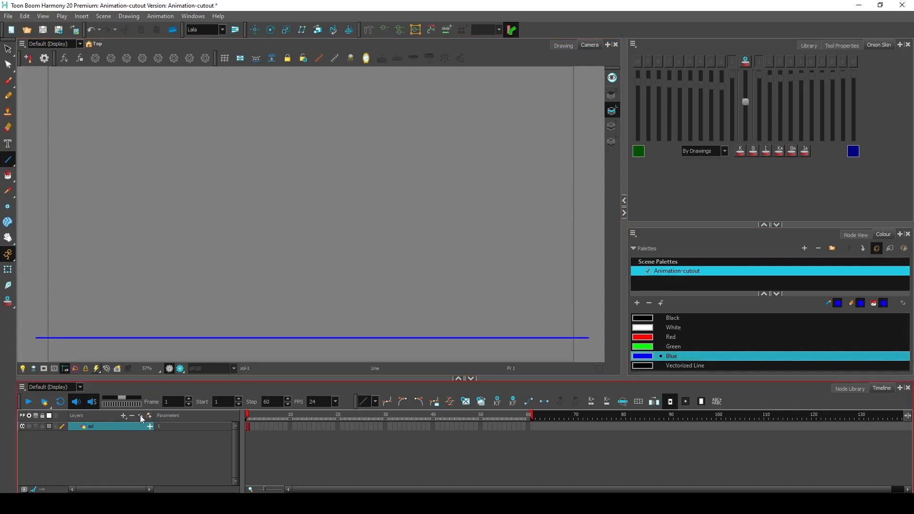
# Step: Add a new vector drawing layer named "balle" above the sol layer
pyautogui.click(141, 416)
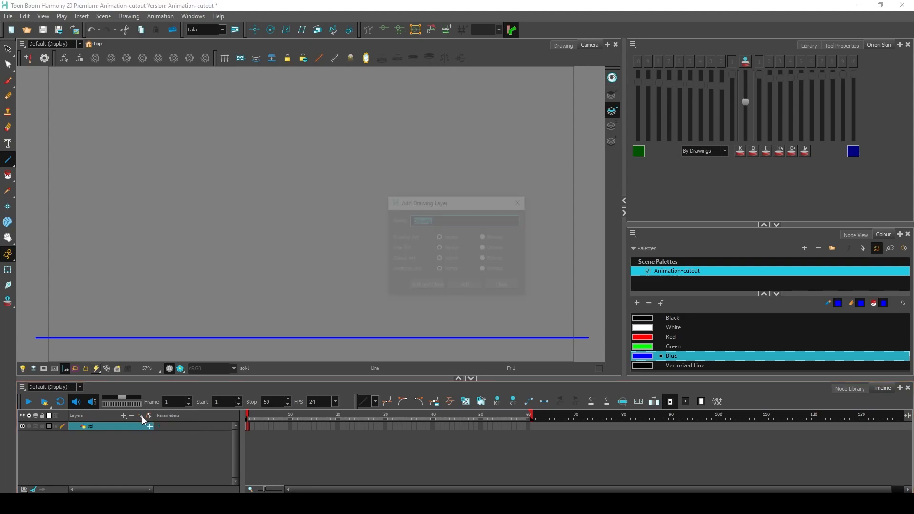
pyautogui.write('balle')
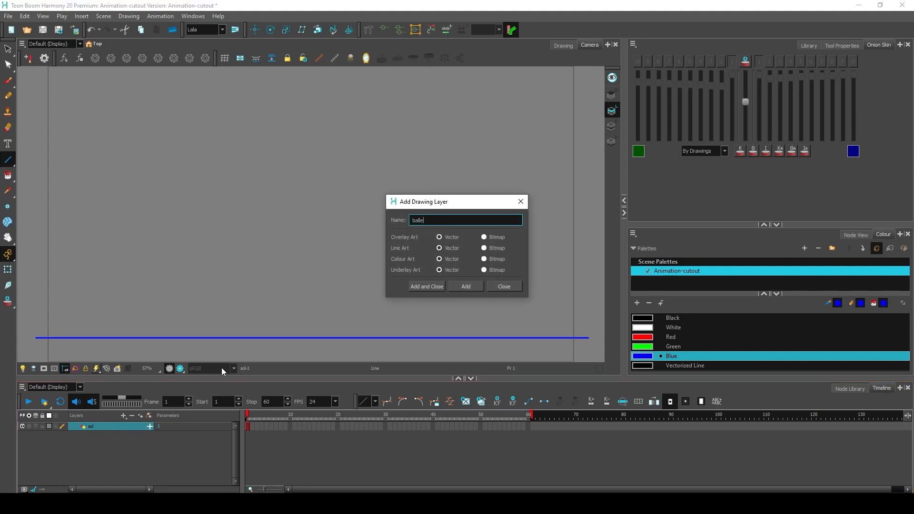
pyautogui.click(421, 284)
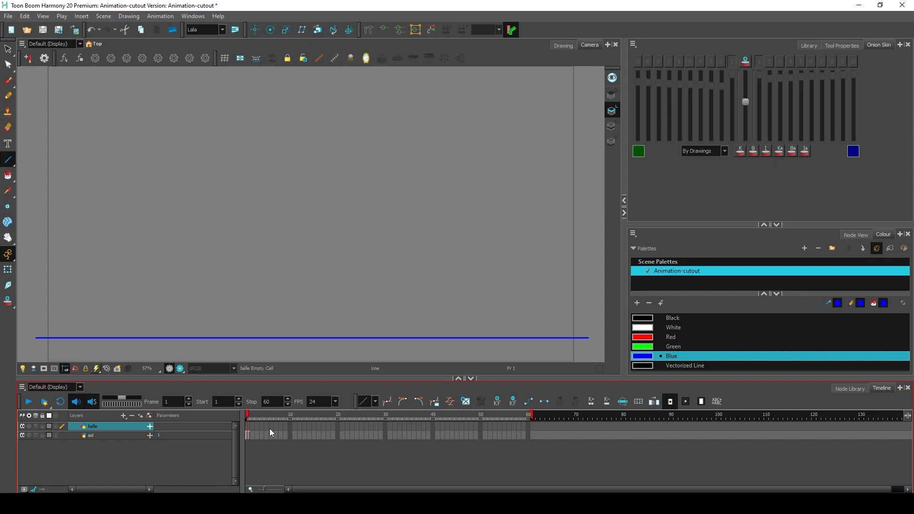
# Step: Draw a red ball with a black outline and light spots on the balle layer, resting on the blue ground line
pyautogui.click(8, 160)
pyautogui.click(33, 170)
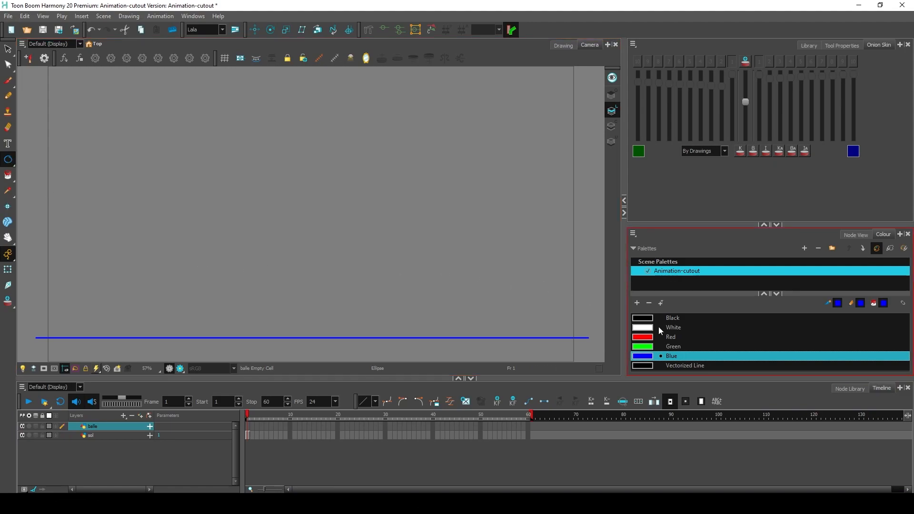
pyautogui.moveTo(313, 302)
pyautogui.mouseDown()
pyautogui.moveTo(360, 328)
pyautogui.moveTo(332, 312)
pyautogui.mouseUp()
pyautogui.keyDown('ctrl'); pyautogui.click(361, 325); pyautogui.keyUp('ctrl')
pyautogui.moveTo(332, 311); pyautogui.dragTo(332, 312)
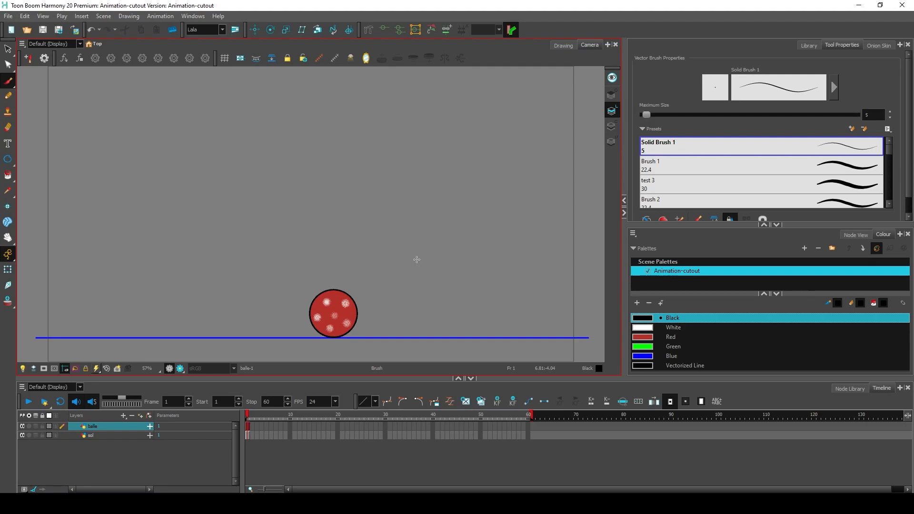
# Step: Extend the exposure of the balle and sol drawings from frame 1 to frame 60
pyautogui.click(254, 431)
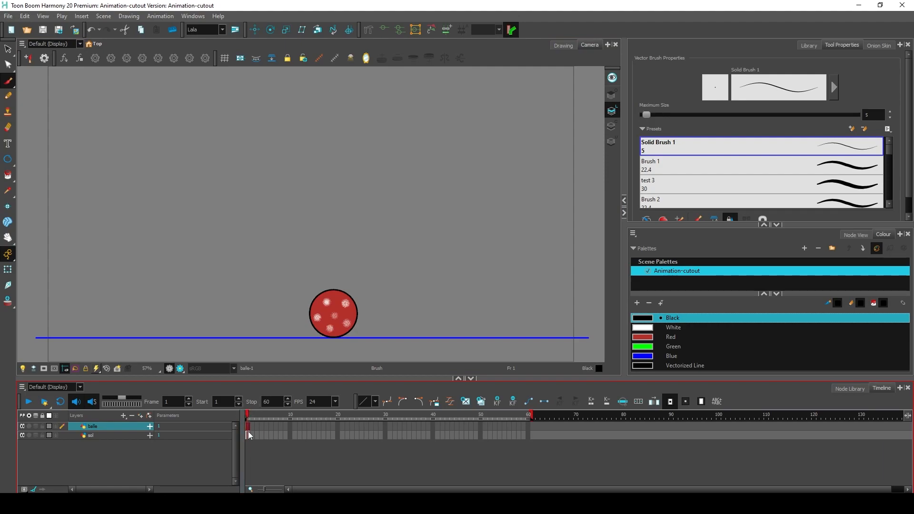
pyautogui.click(252, 426)
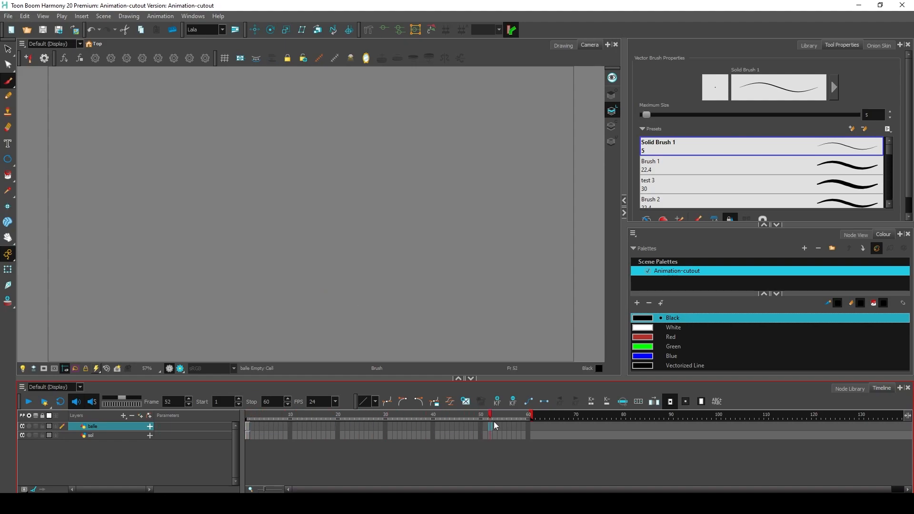
pyautogui.click(246, 426)
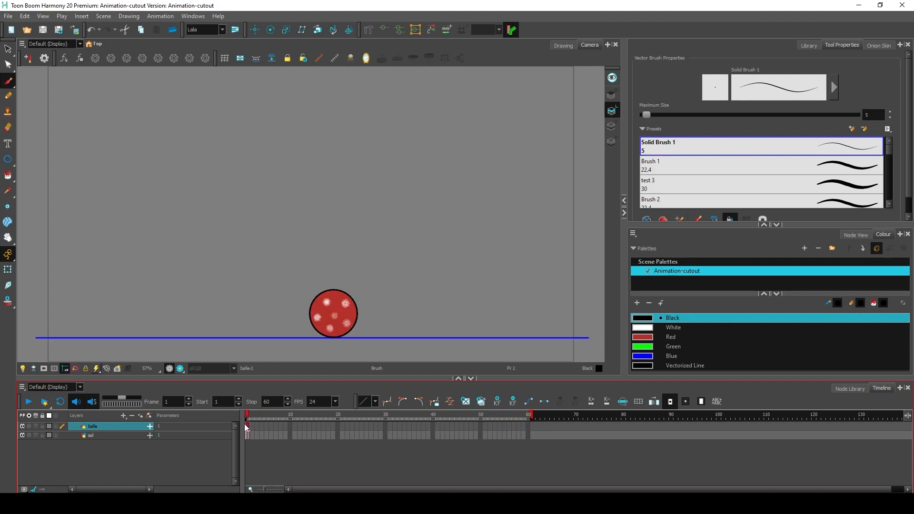
pyautogui.click(526, 425)
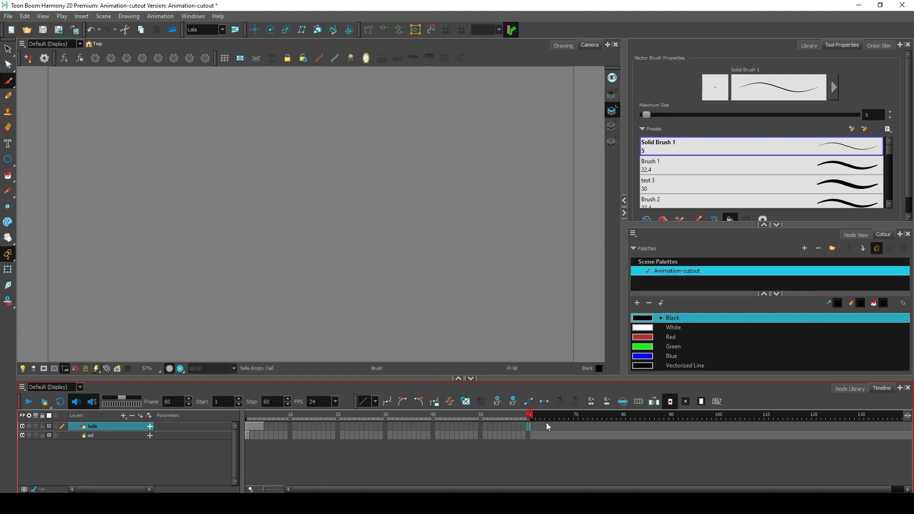
pyautogui.press('F5')
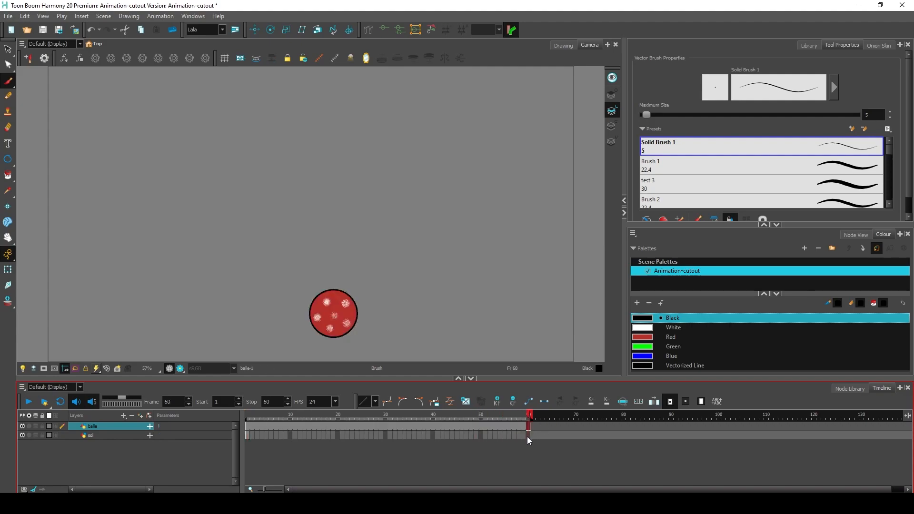
pyautogui.click(527, 435)
pyautogui.press('F5')
pyautogui.click(246, 435)
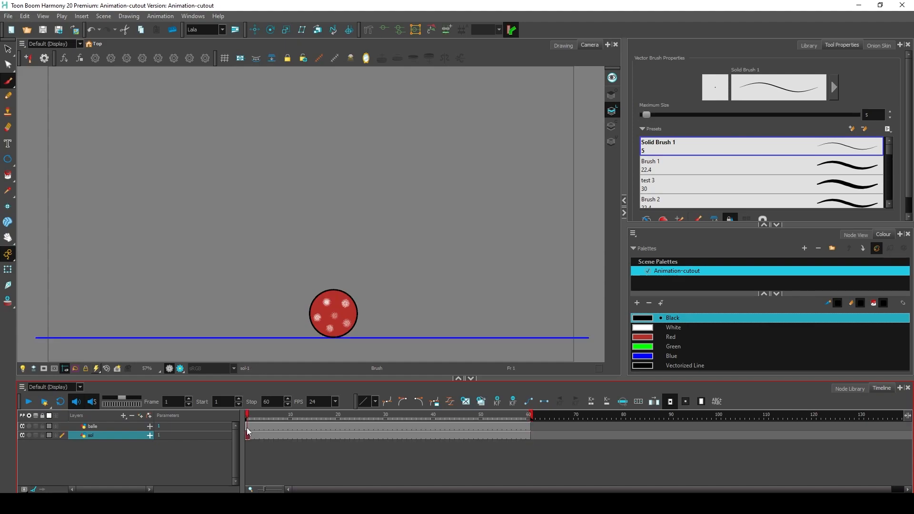
# Step: Lock the sol layer in the timeline
pyautogui.click(247, 427)
pyautogui.click(247, 435)
pyautogui.click(61, 435)
pyautogui.click(250, 426)
pyautogui.click(247, 435)
pyautogui.click(42, 435)
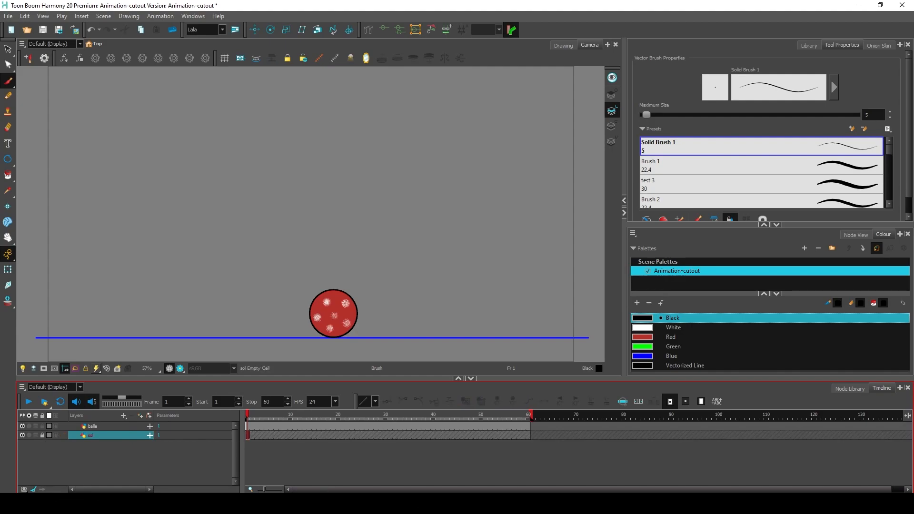
# Step: Try to transform the ball on frame 1 of the balle layer with the Transform tool
pyautogui.click(248, 428)
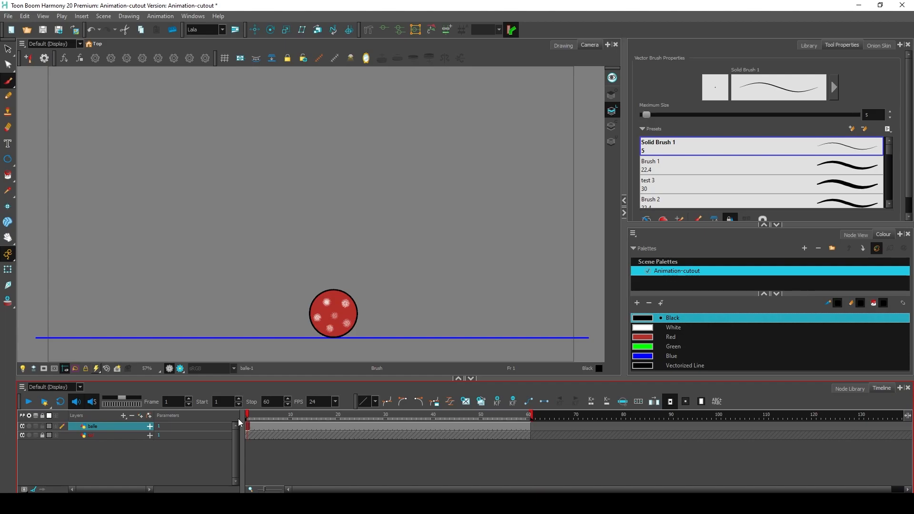
pyautogui.click(8, 270)
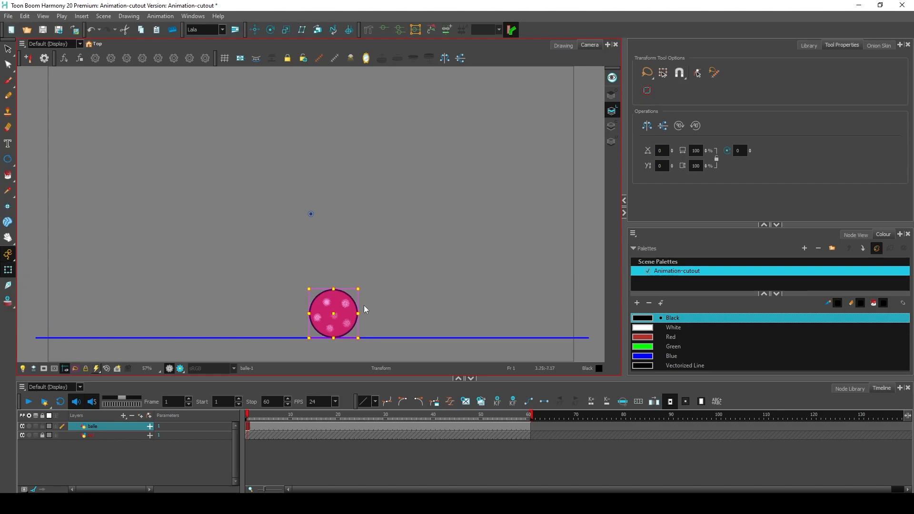
pyautogui.hotkey('ctrl', 'z')
pyautogui.moveTo(358, 338); pyautogui.dragTo(377, 325)
pyautogui.hotkey('ctrl', 'z')
# Step: Try to rotate and stretch the ball's artwork with the Select tool
pyautogui.click(8, 64)
pyautogui.moveTo(349, 282)
pyautogui.mouseDown()
pyautogui.moveTo(328, 273)
pyautogui.moveTo(380, 285)
pyautogui.mouseUp()
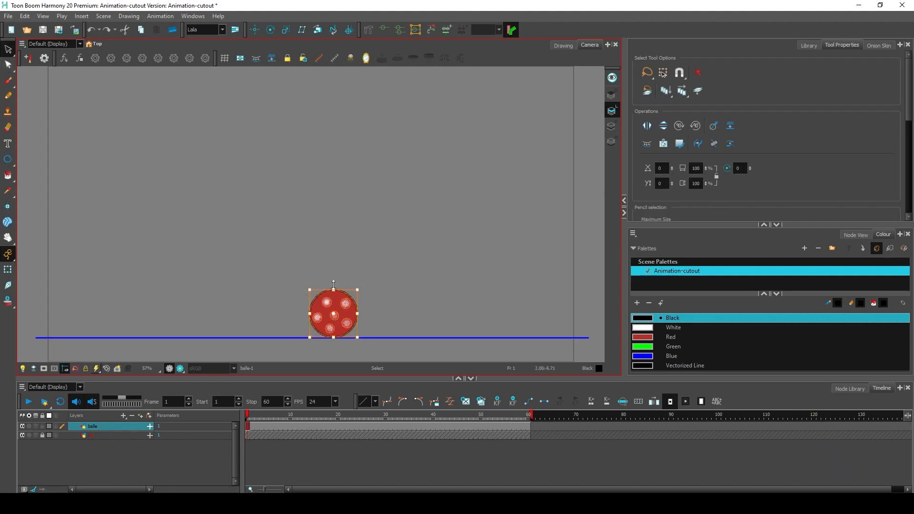
pyautogui.moveTo(357, 337); pyautogui.dragTo(336, 217)
pyautogui.hotkey('ctrl', 'z')
pyautogui.hotkey('ctrl', 'z')
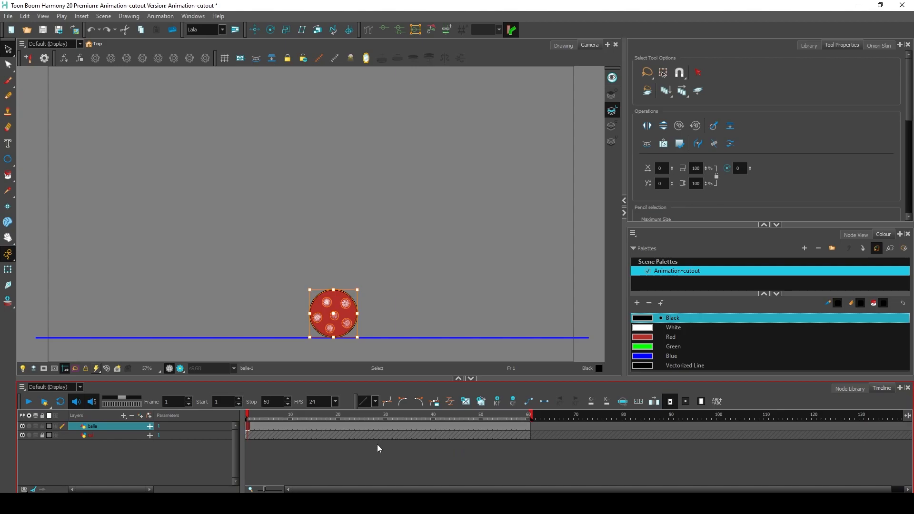
pyautogui.moveTo(357, 314); pyautogui.dragTo(377, 314)
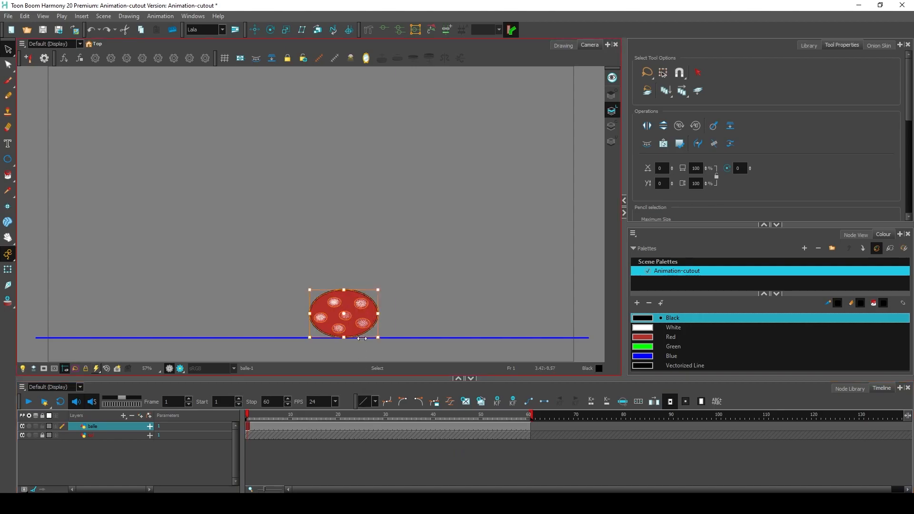
pyautogui.hotkey('ctrl', 'z')
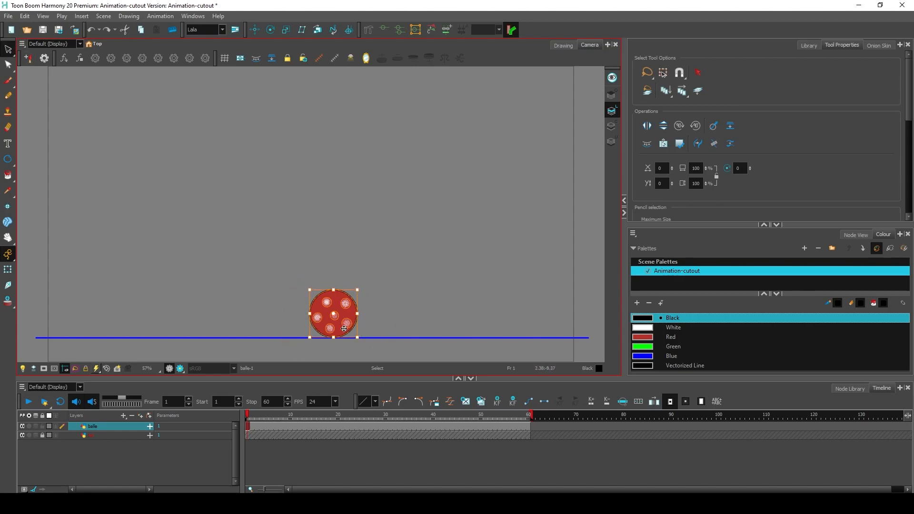
# Step: Try to scale and rotate the ball with the Transform tool around the default pivot at the stage centre
pyautogui.click(7, 271)
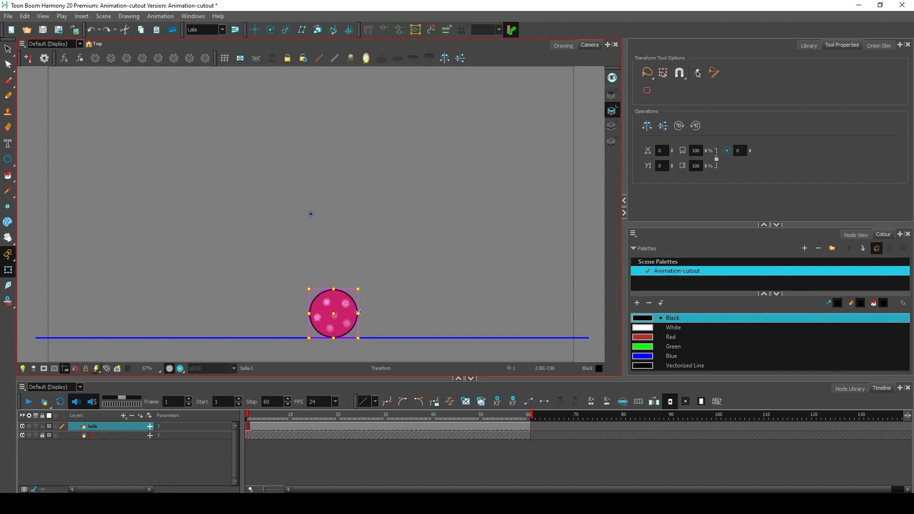
pyautogui.moveTo(359, 339); pyautogui.dragTo(378, 343)
pyautogui.hotkey('ctrl', 'z')
pyautogui.moveTo(358, 288)
pyautogui.mouseDown()
pyautogui.moveTo(416, 258)
pyautogui.moveTo(365, 295)
pyautogui.moveTo(386, 274)
pyautogui.moveTo(372, 287)
pyautogui.mouseUp()
pyautogui.hotkey('ctrl', 'z')
pyautogui.moveTo(362, 341); pyautogui.dragTo(353, 179)
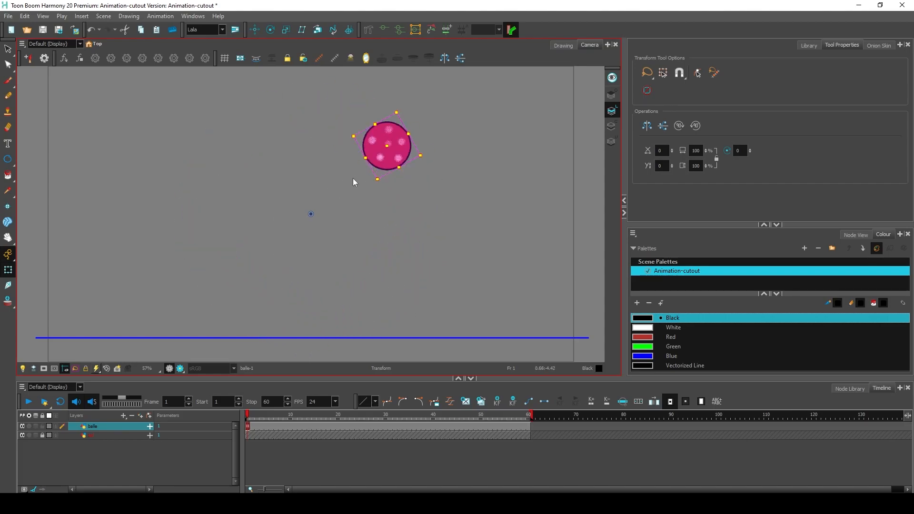
pyautogui.hotkey('ctrl', 'z')
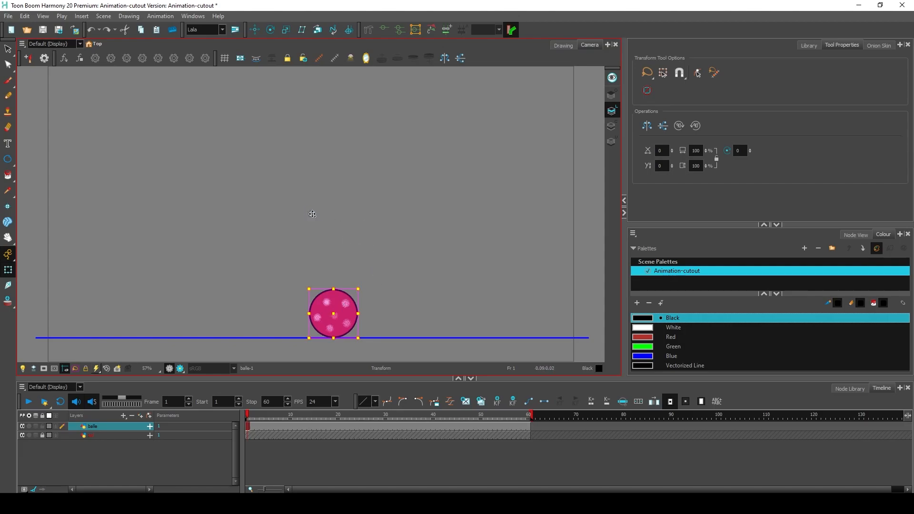
# Step: Try to rotate the ball around a temporary Transform pivot placed at its centre
pyautogui.moveTo(311, 215); pyautogui.dragTo(334, 312)
pyautogui.moveTo(364, 284)
pyautogui.mouseDown()
pyautogui.moveTo(375, 318)
pyautogui.moveTo(312, 278)
pyautogui.moveTo(360, 341)
pyautogui.mouseUp()
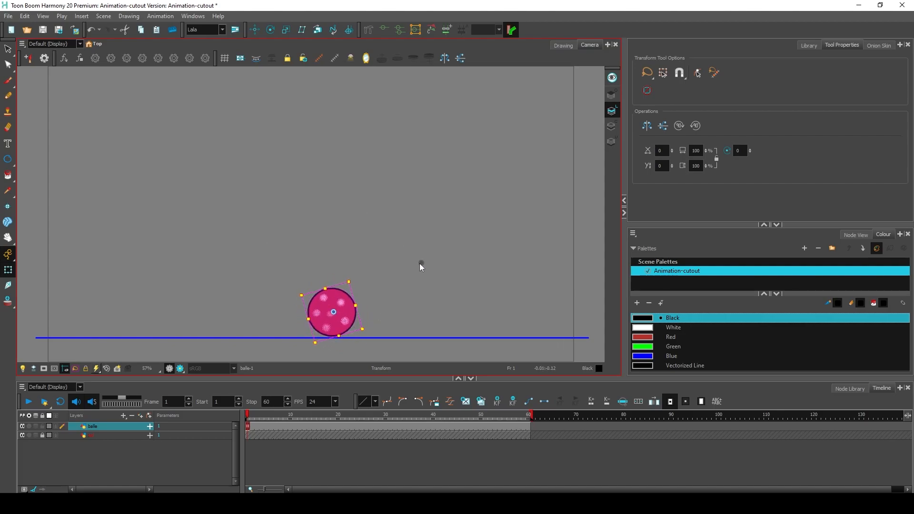
pyautogui.hotkey('ctrl', 'z')
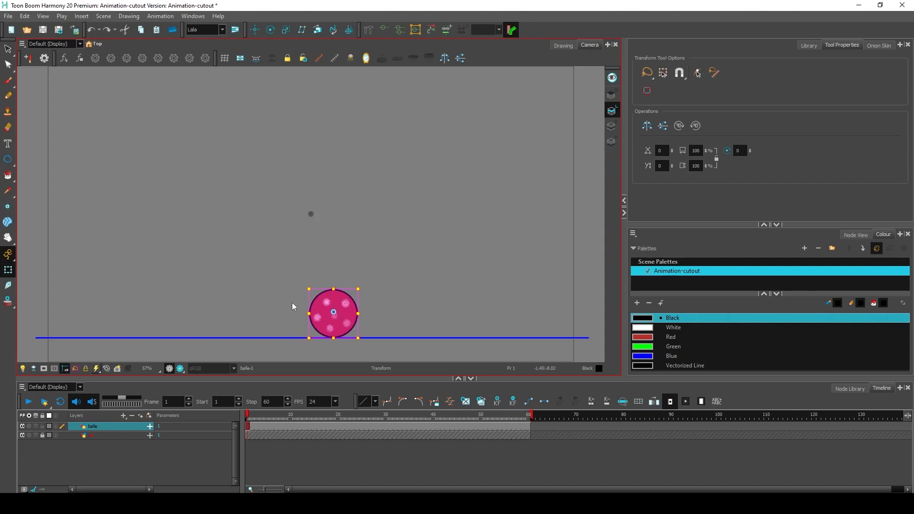
pyautogui.click(423, 276)
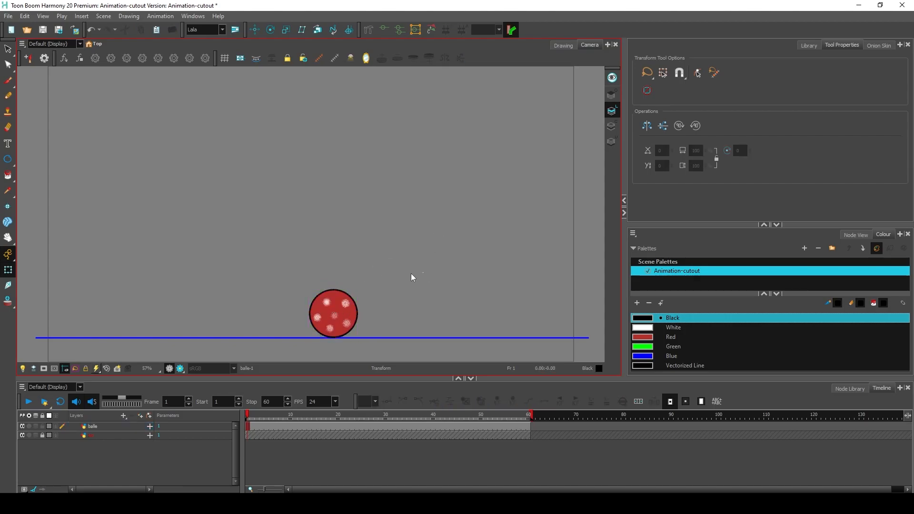
# Step: Select the ball and show the Advanced Animation toolbar
pyautogui.click(341, 321)
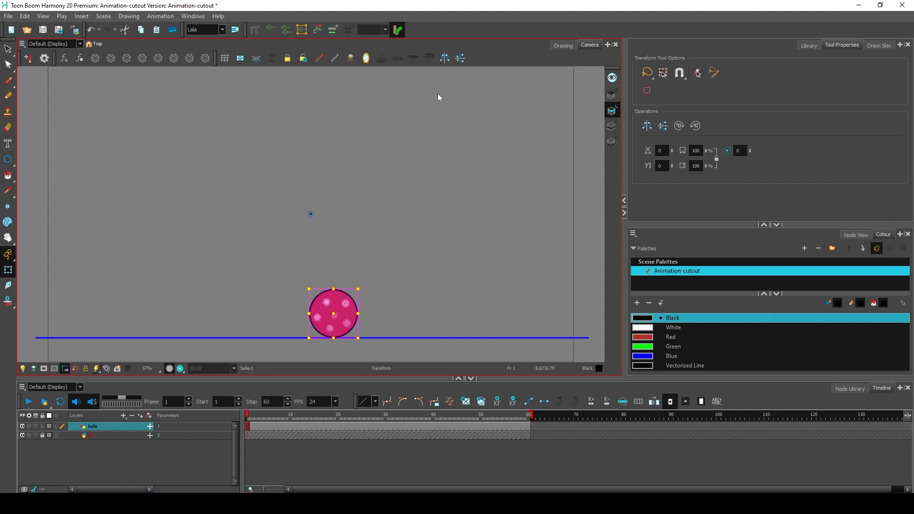
pyautogui.rightClick(430, 31)
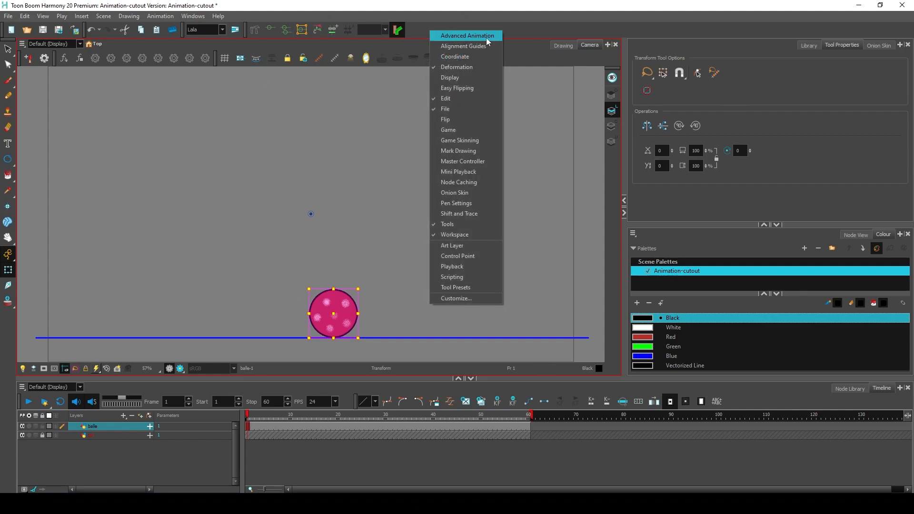
pyautogui.click(461, 37)
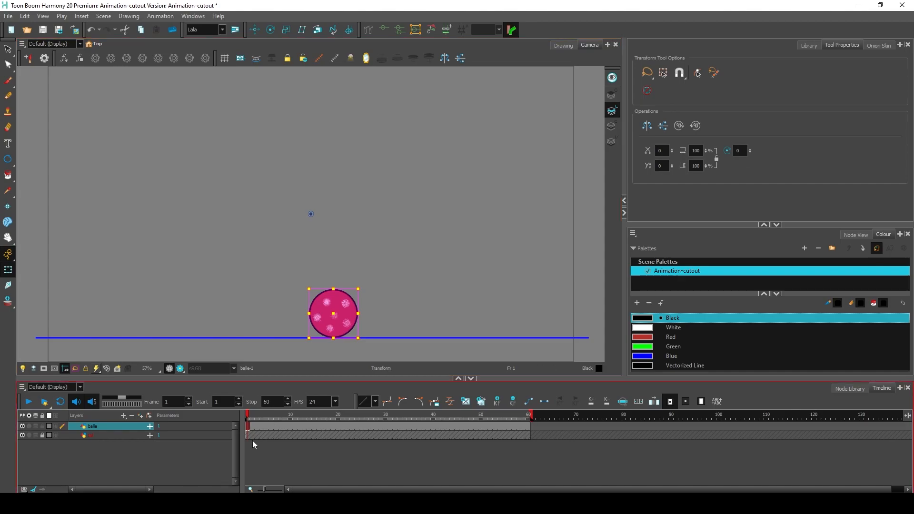
# Step: Move the ball's permanent pivot to its centre with the Translate tool, and check it with the Transform tool
pyautogui.click(255, 30)
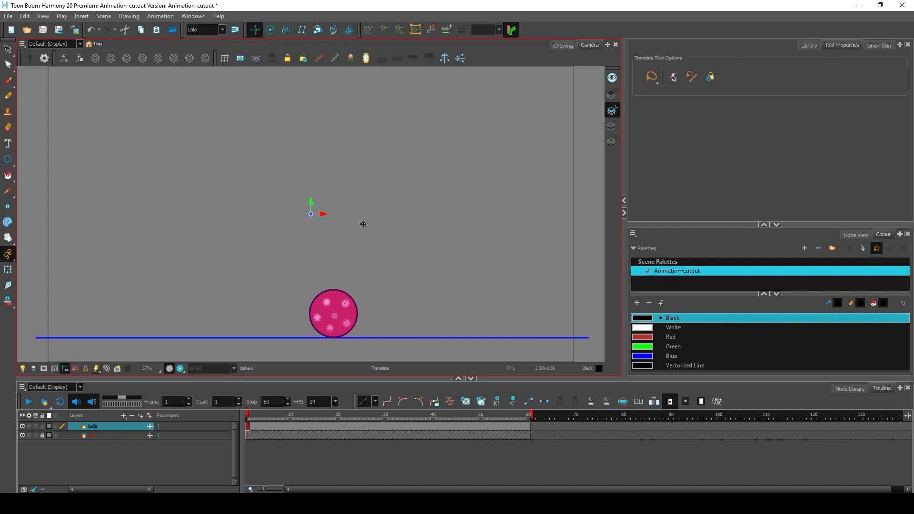
pyautogui.moveTo(311, 214); pyautogui.dragTo(333, 314)
pyautogui.click(10, 270)
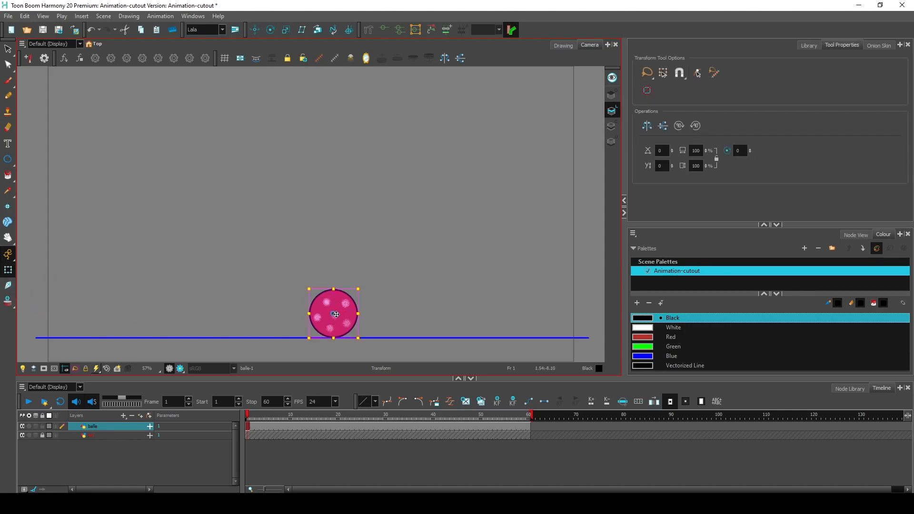
pyautogui.click(389, 297)
# Step: Try to place the ball on frame 1 near the left end of the ground line
pyautogui.click(251, 422)
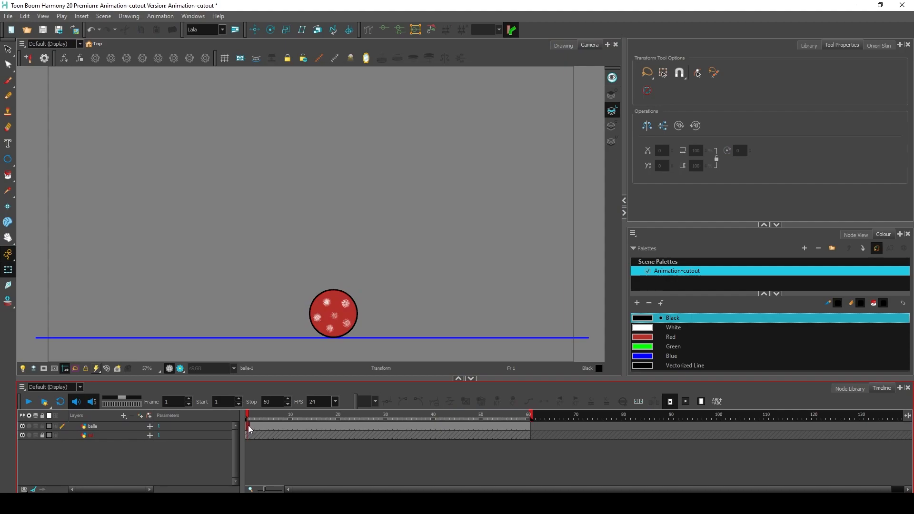
pyautogui.click(249, 428)
pyautogui.click(329, 322)
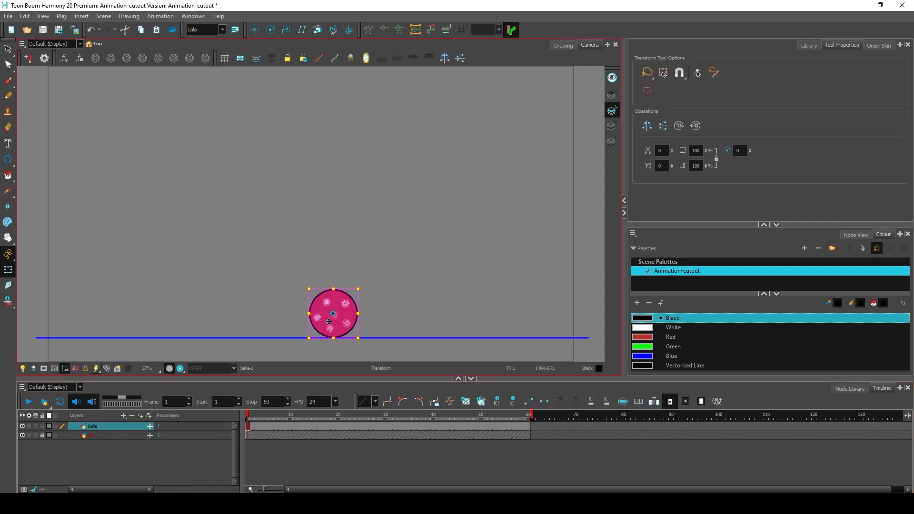
pyautogui.moveTo(328, 321); pyautogui.dragTo(96, 358)
pyautogui.click(248, 432)
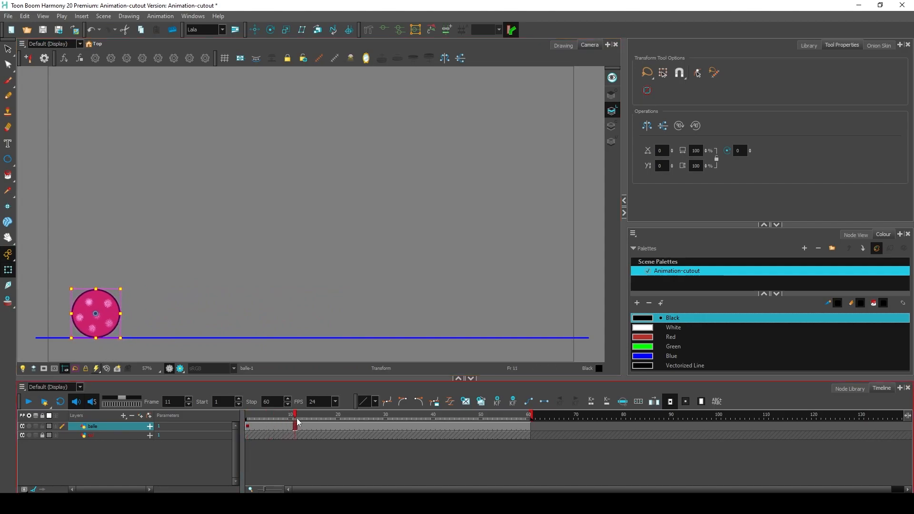
pyautogui.click(247, 427)
pyautogui.hotkey('ctrl', 'z')
# Step: Move the ball on frame 1 horizontally to its starting position at the left end of the ground line
pyautogui.moveTo(313, 413); pyautogui.dragTo(210, 482)
pyautogui.moveTo(336, 318); pyautogui.dragTo(184, 318)
pyautogui.moveTo(179, 366); pyautogui.dragTo(93, 385)
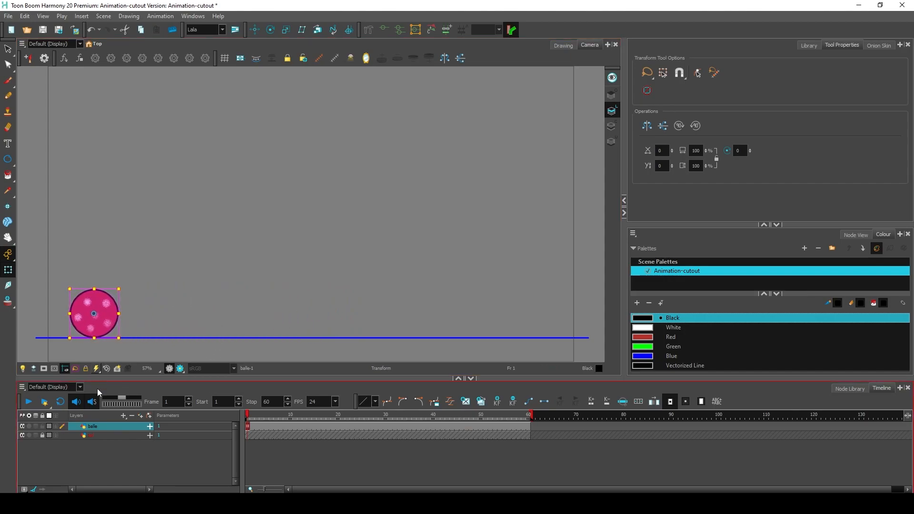
# Step: Move the ball on frame 10 horizontally to the right end of the ground line and compare it with frame 1
pyautogui.click(248, 426)
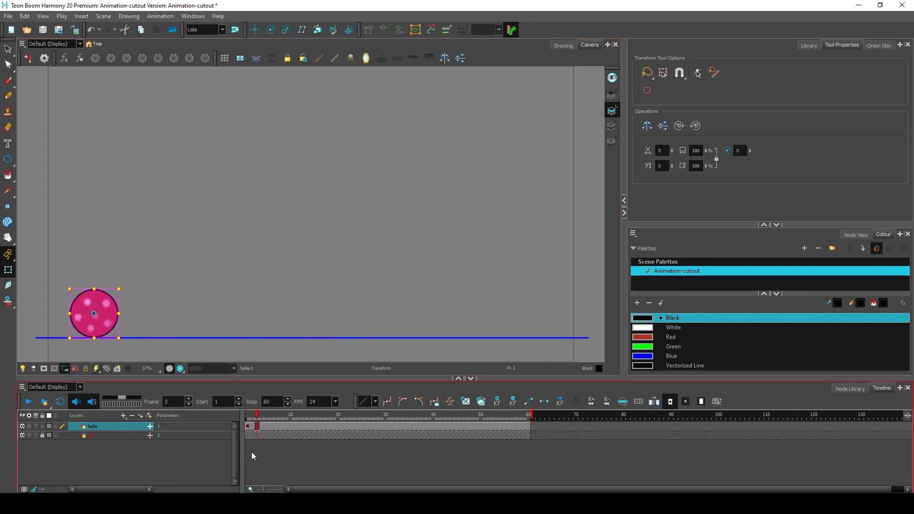
pyautogui.click(290, 426)
pyautogui.moveTo(102, 333); pyautogui.dragTo(530, 333)
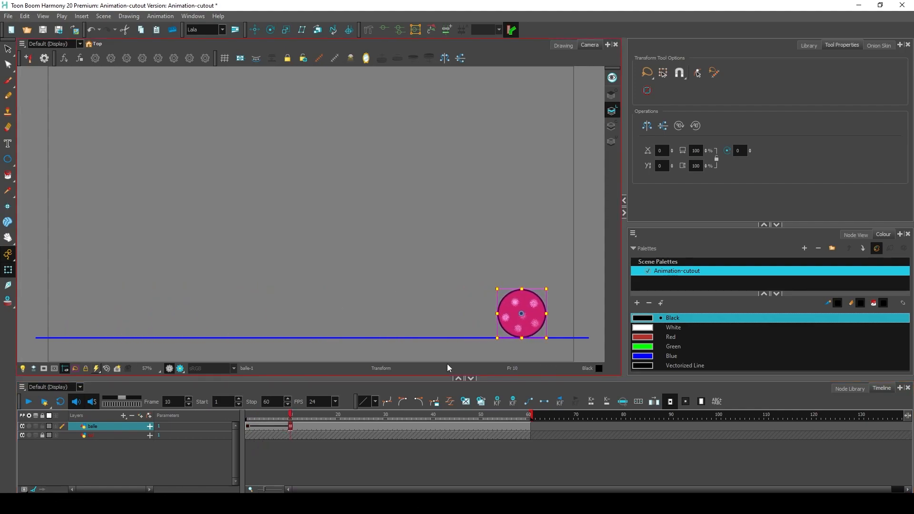
pyautogui.click(291, 425)
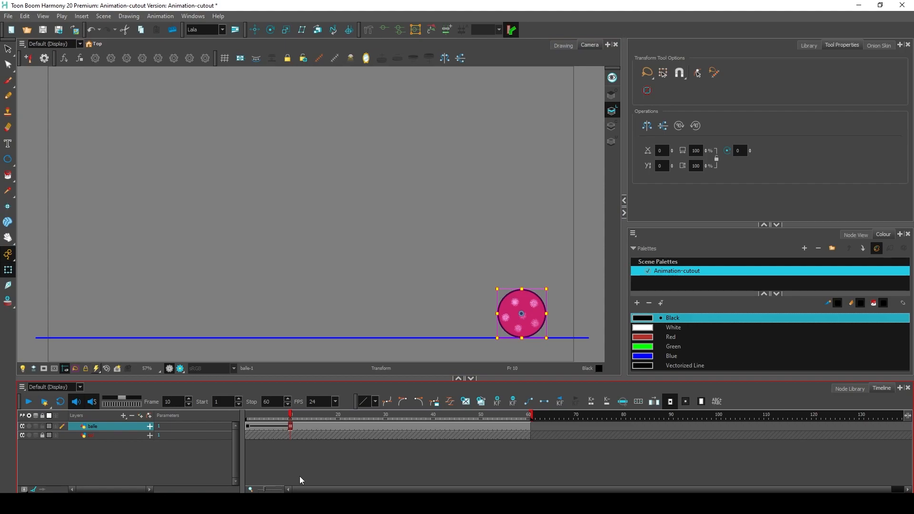
pyautogui.click(248, 417)
pyautogui.click(289, 418)
pyautogui.click(248, 416)
pyautogui.click(289, 419)
pyautogui.click(248, 418)
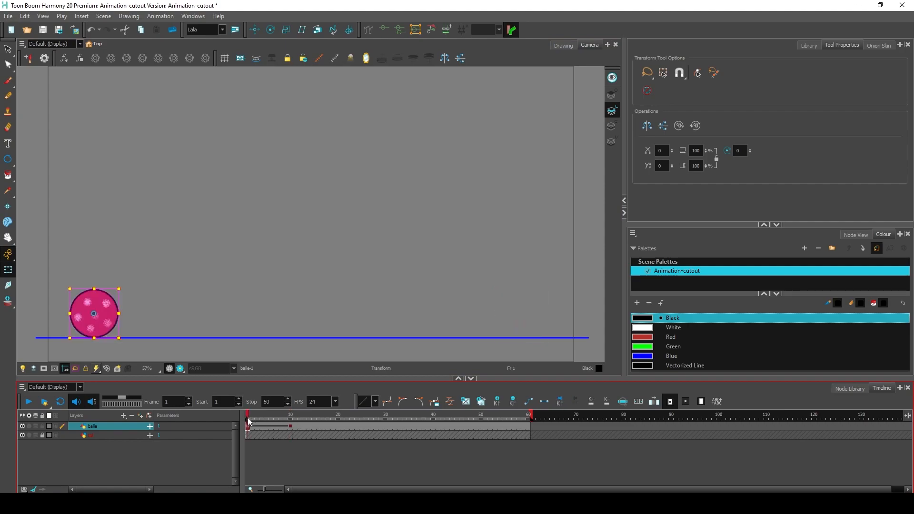
pyautogui.click(291, 418)
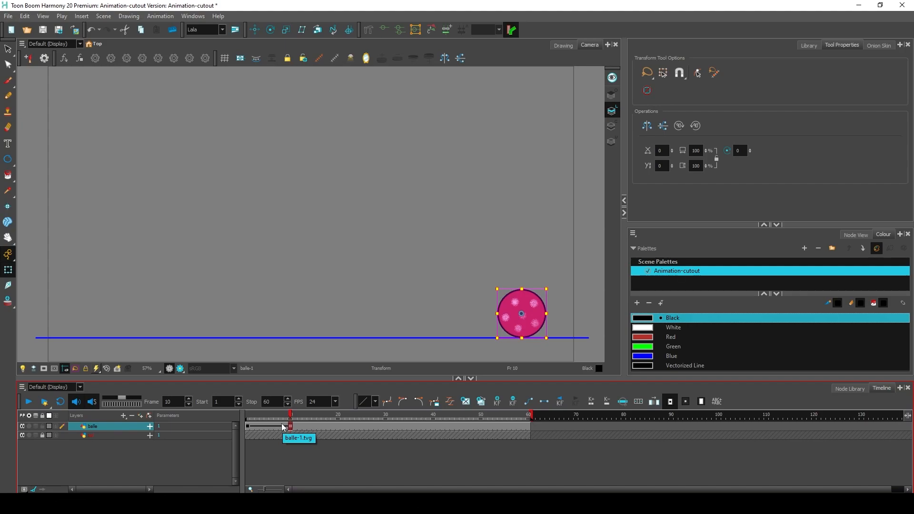
# Step: Delete the ball's drawing on frame 10 and check the exposure around it, undoing and redoing the deletion
pyautogui.press('Delete')
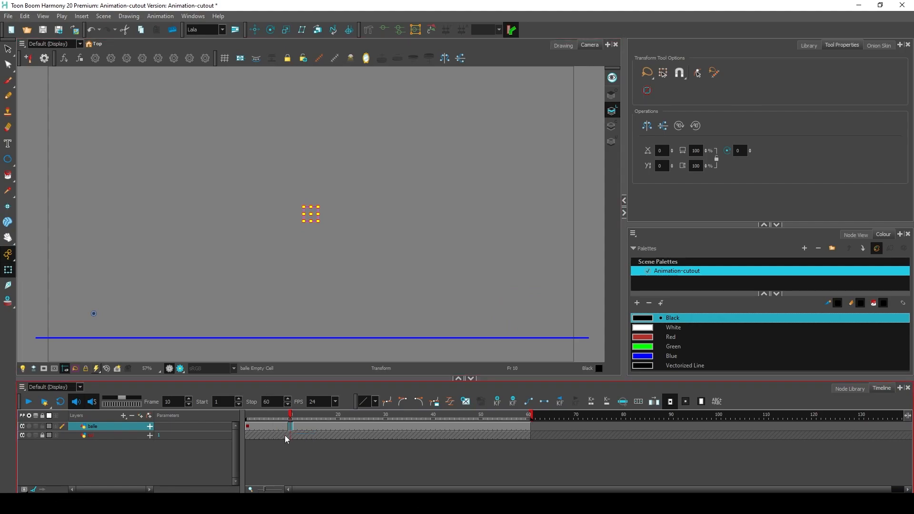
pyautogui.click(303, 425)
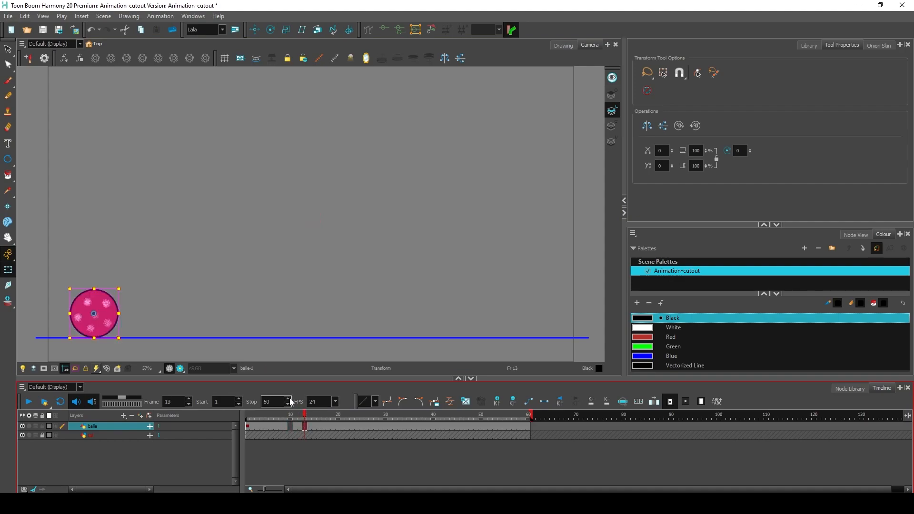
pyautogui.click(289, 428)
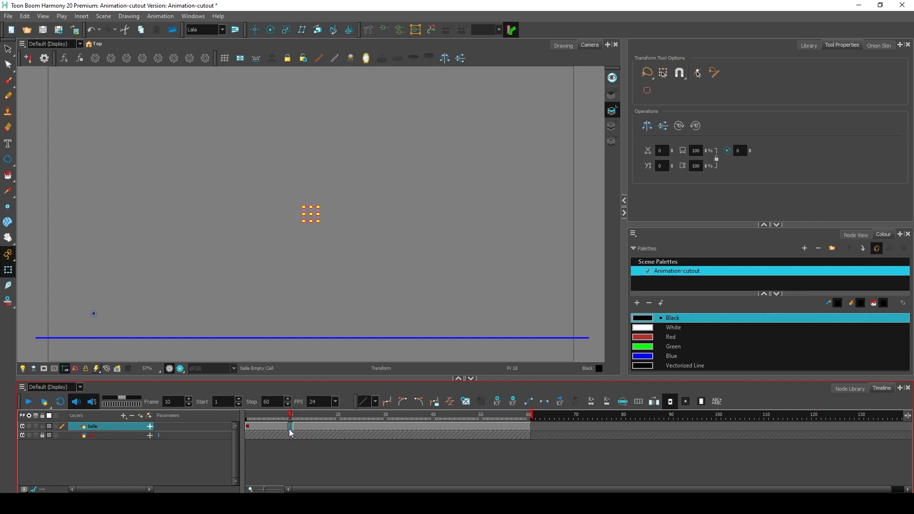
pyautogui.hotkey('ctrl', 'z')
pyautogui.hotkey('ctrl', 'shift', 'z')
# Step: Fill the empty cell in the ball layer by extending the exposure across frames 1 to 20
pyautogui.click(249, 428)
pyautogui.keyDown('shift'); pyautogui.click(335, 428); pyautogui.keyUp('shift')
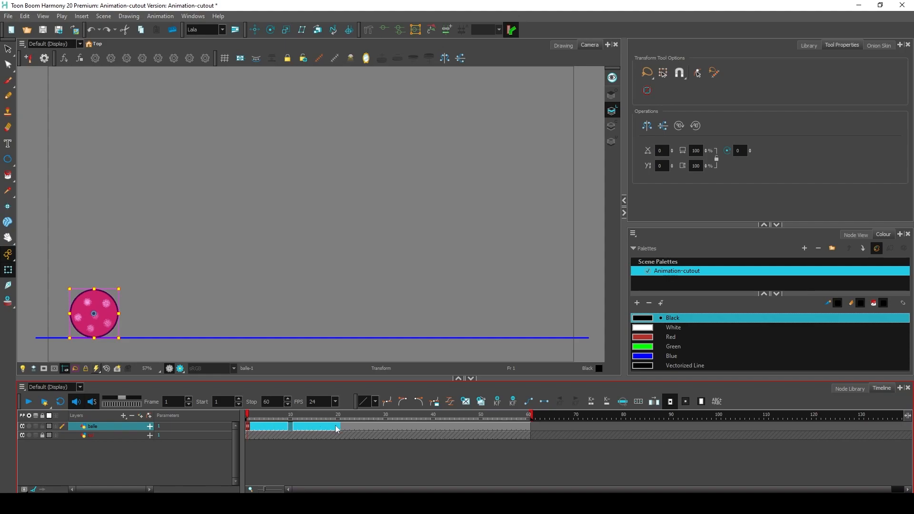
pyautogui.click(654, 403)
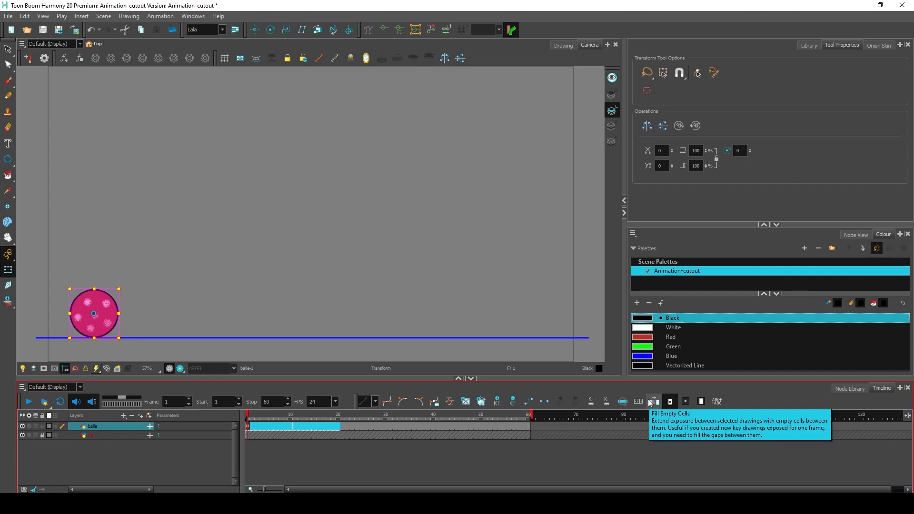
pyautogui.click(295, 426)
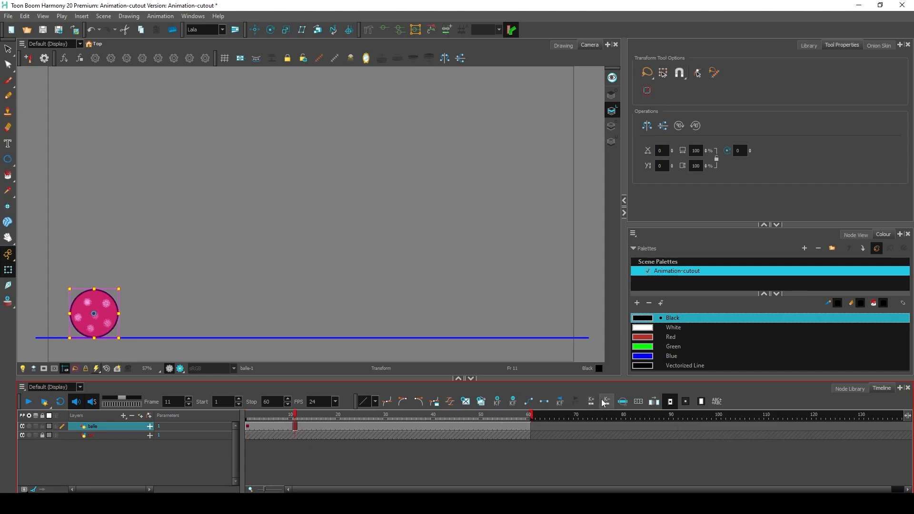
# Step: Move the ball on frame 10 to the right end of the ground line, and delete that keyframe
pyautogui.click(289, 427)
pyautogui.moveTo(103, 322); pyautogui.dragTo(535, 322)
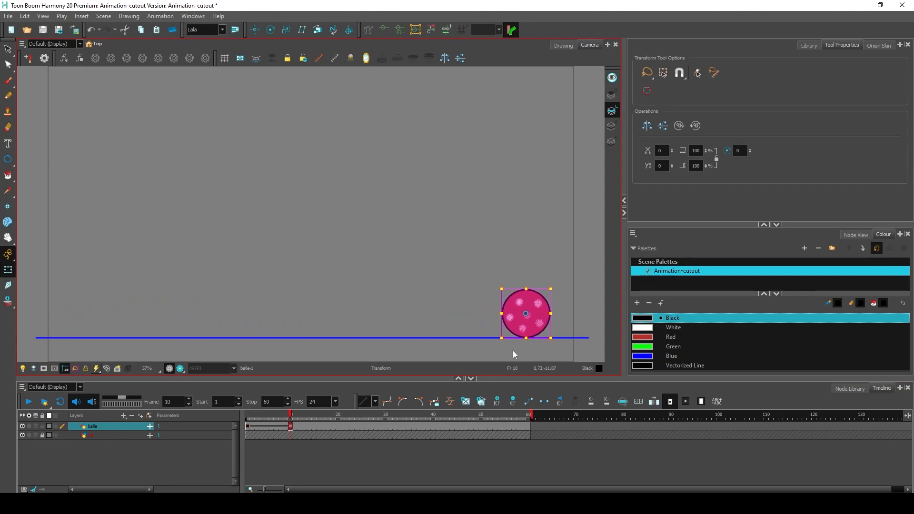
pyautogui.click(513, 403)
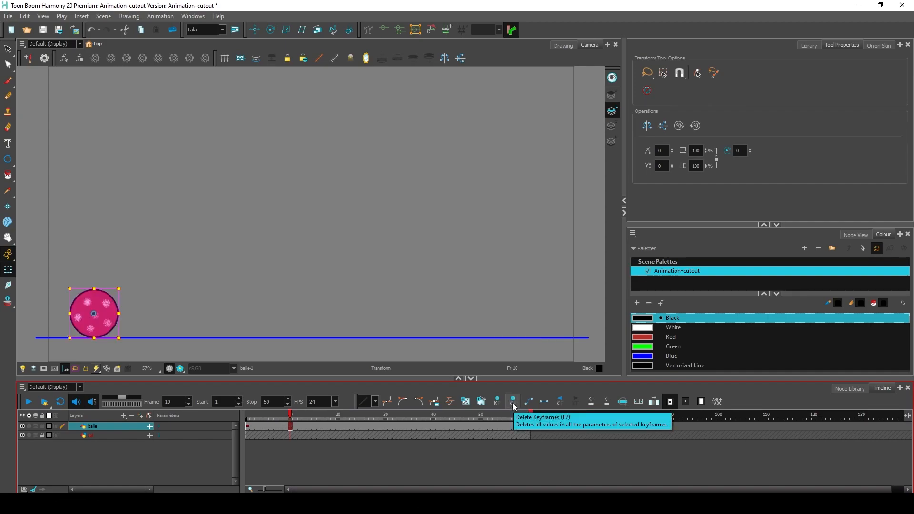
# Step: Add a keyframe on frame 10, move the ball horizontally near the ground line's right end, and compare it with frame 1
pyautogui.click(497, 403)
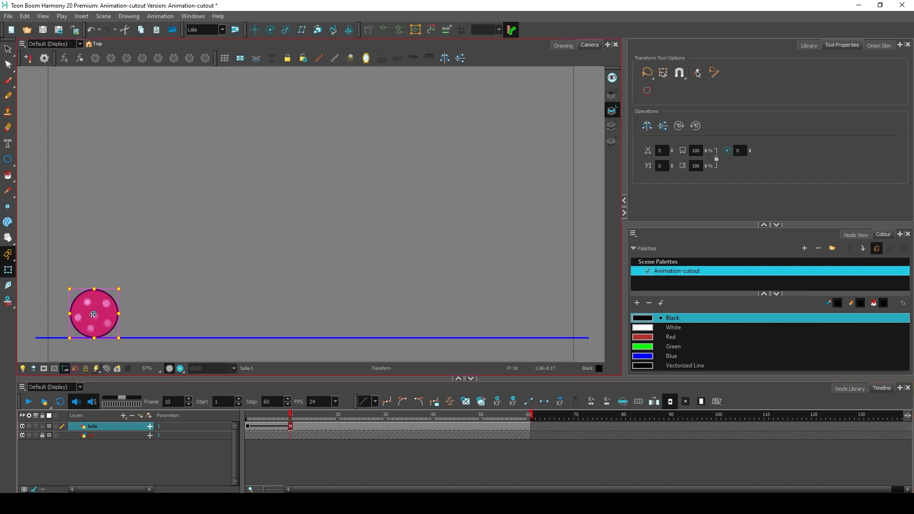
pyautogui.click(289, 417)
pyautogui.click(248, 419)
pyautogui.click(290, 416)
pyautogui.moveTo(95, 323); pyautogui.dragTo(534, 348)
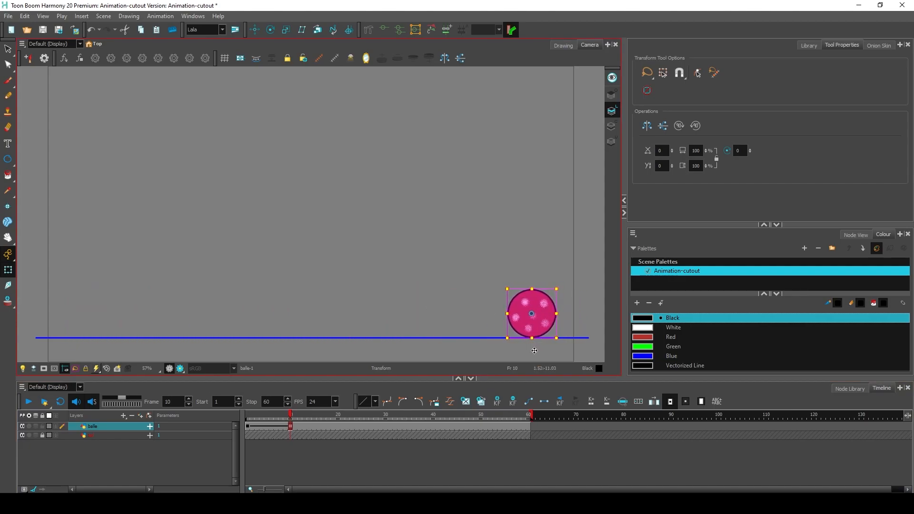
pyautogui.click(246, 416)
pyautogui.click(290, 424)
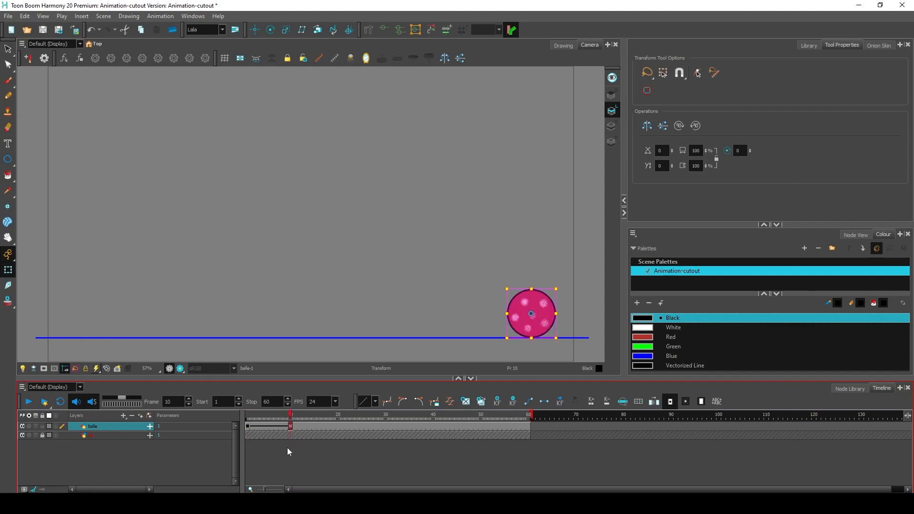
# Step: Replace the frame 10 keyframe by repositioning the ball at the right end of the ground line, and save the scene
pyautogui.click(513, 402)
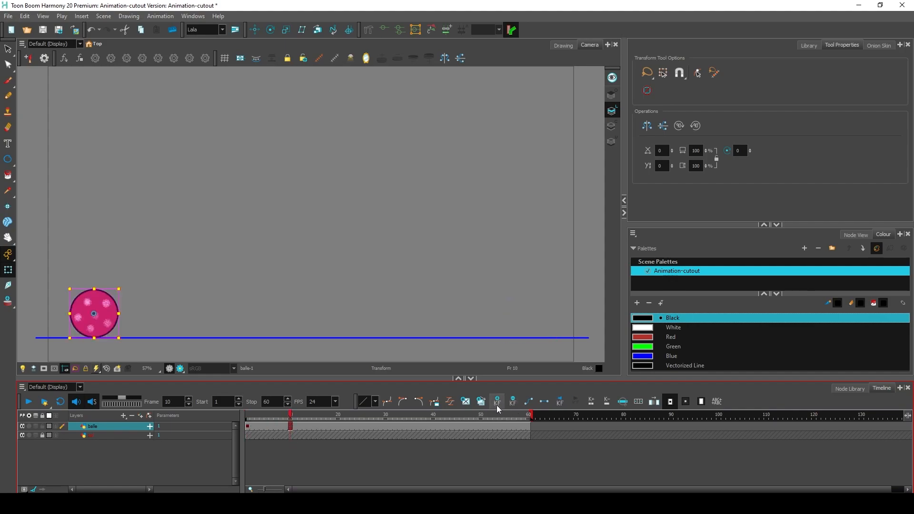
pyautogui.moveTo(98, 313); pyautogui.dragTo(531, 313)
pyautogui.hotkey('ctrl', 's')
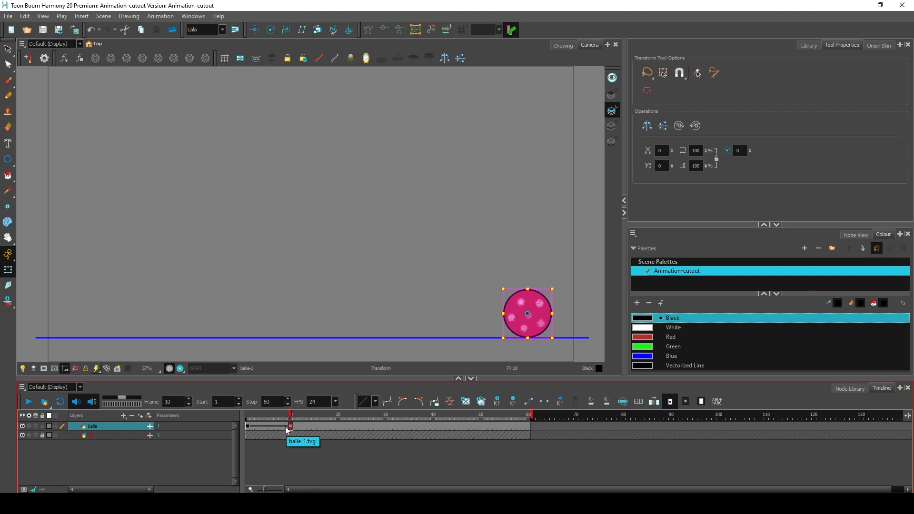
# Step: Scrub between frames 1 and 10 to examine how the ball travels along the ground line
pyautogui.moveTo(282, 413); pyautogui.dragTo(241, 438)
pyautogui.click(290, 416)
pyautogui.click(251, 422)
pyautogui.click(290, 417)
pyautogui.click(247, 420)
pyautogui.click(253, 421)
pyautogui.moveTo(253, 420); pyautogui.dragTo(289, 431)
# Step: Shift the ball's second keyframe from frame 10 to frame 30 and play back the animation from frame 1
pyautogui.moveTo(289, 426); pyautogui.dragTo(385, 427)
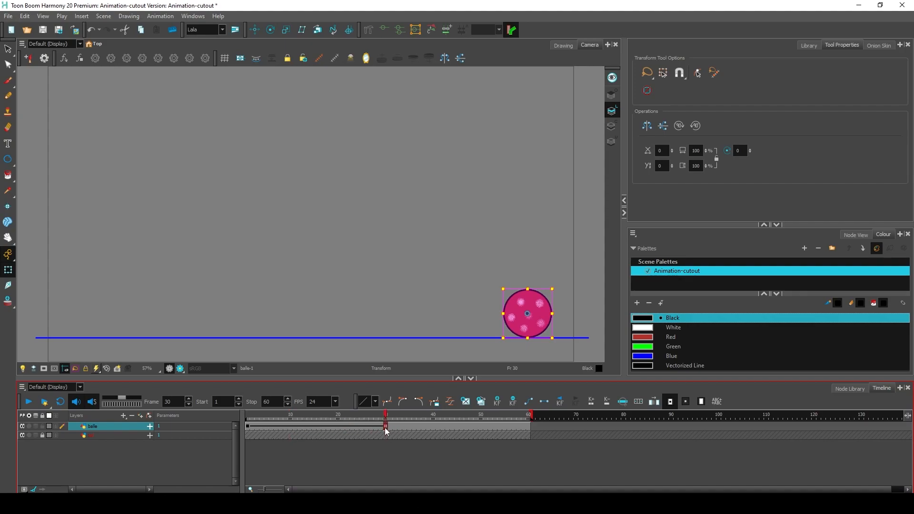
pyautogui.click(249, 414)
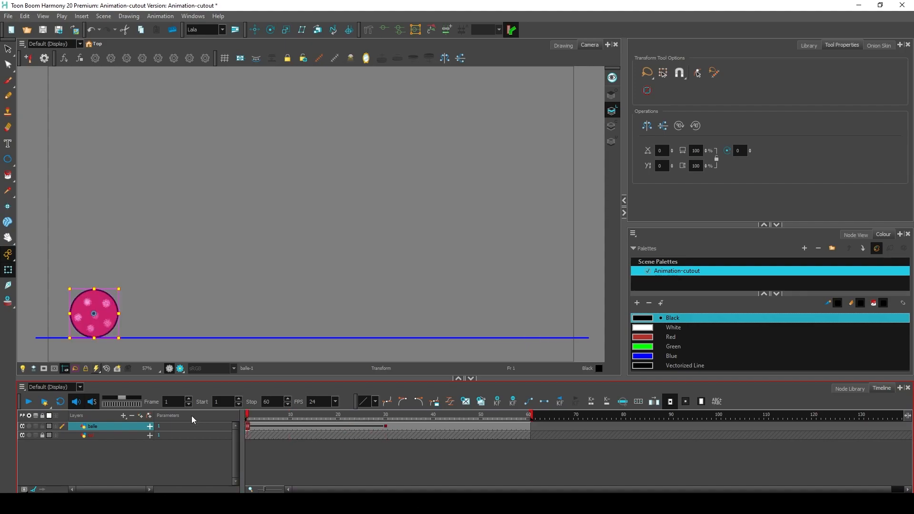
pyautogui.click(28, 402)
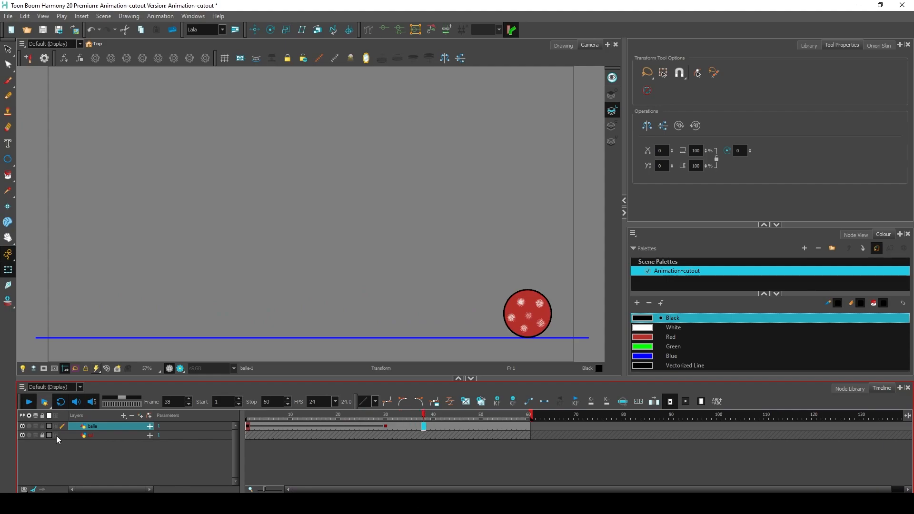
# Step: Review the ball's in-between positions from frame 1 to 30, and set the section between both keyframes to stop-motion
pyautogui.click(383, 427)
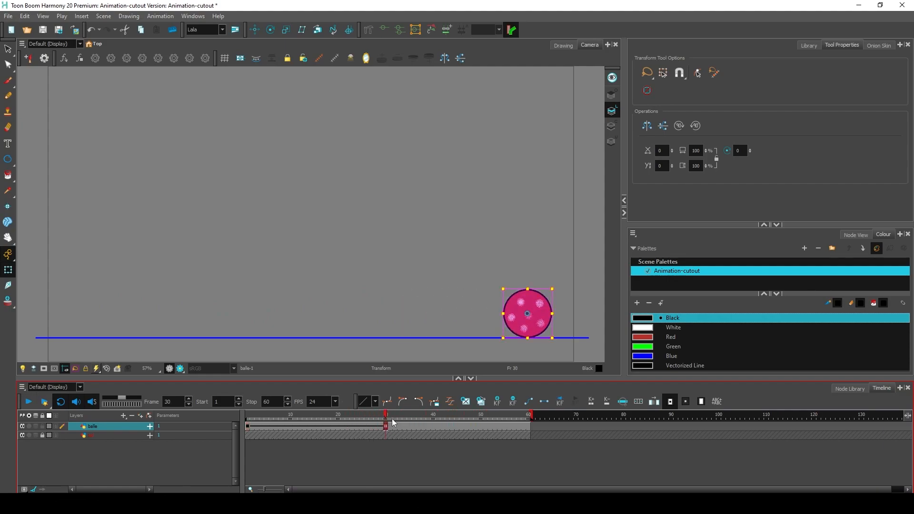
pyautogui.moveTo(367, 419)
pyautogui.mouseDown()
pyautogui.moveTo(247, 447)
pyautogui.moveTo(371, 431)
pyautogui.mouseUp()
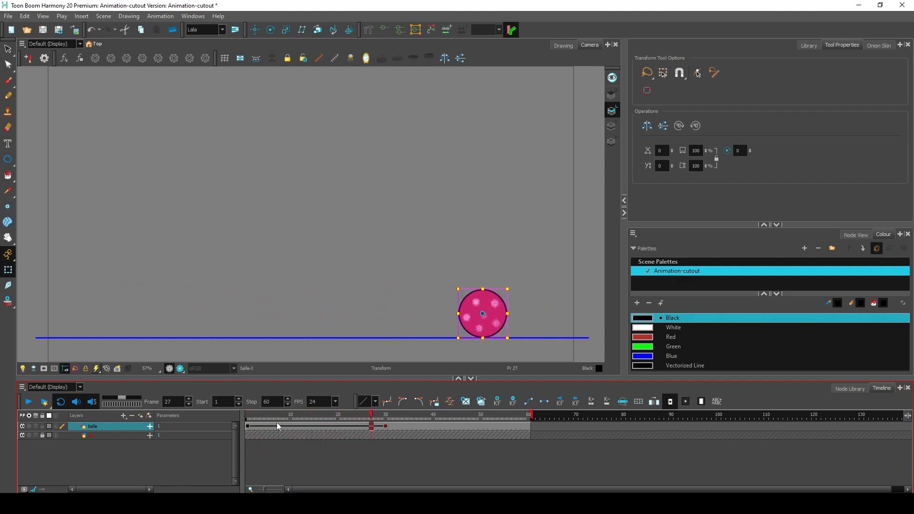
pyautogui.click(248, 417)
pyautogui.click(381, 426)
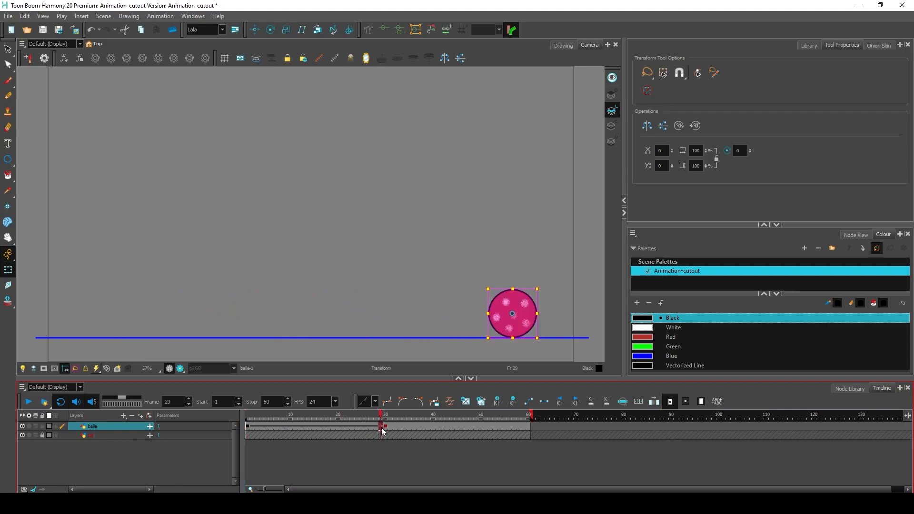
pyautogui.click(385, 414)
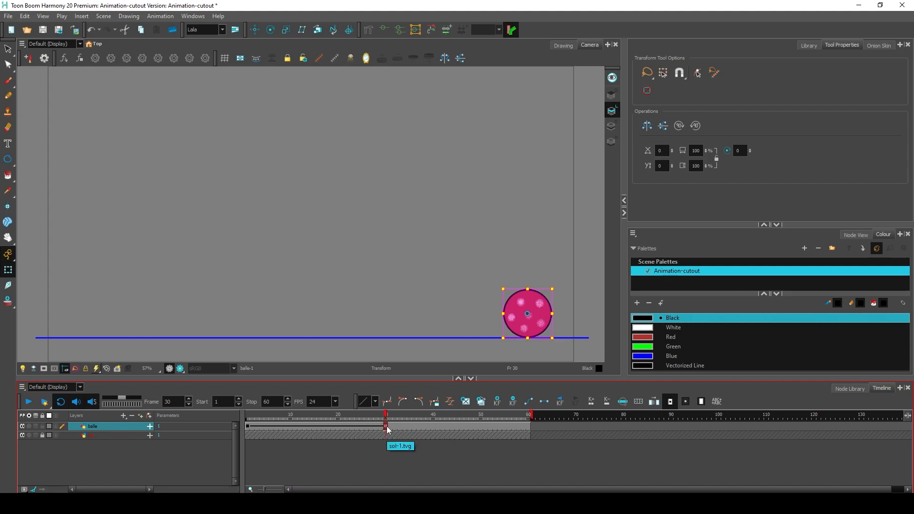
pyautogui.moveTo(384, 418); pyautogui.dragTo(280, 429)
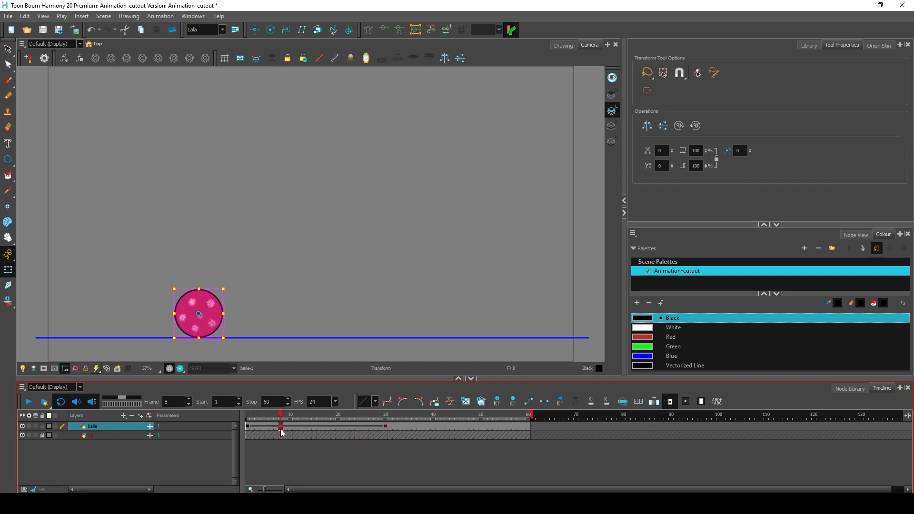
pyautogui.click(541, 401)
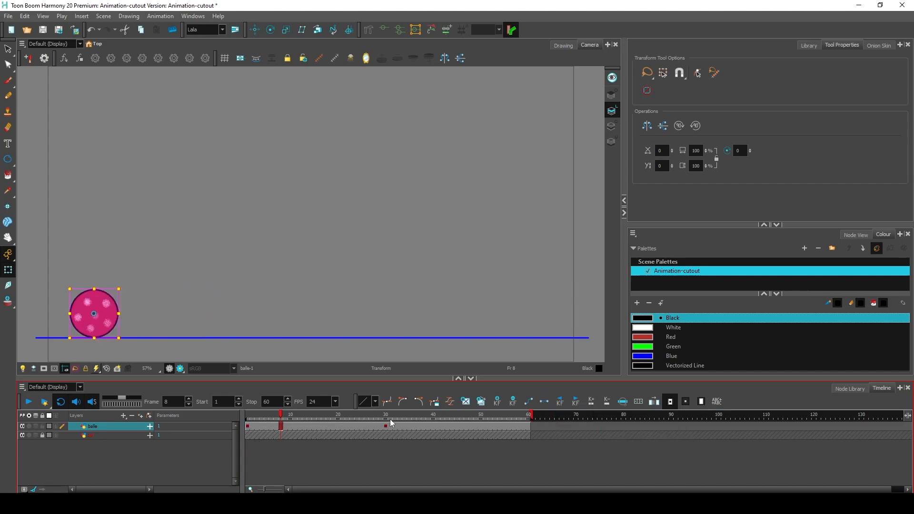
# Step: Examine the ball's position on frames 1 to 30 with the stop-motion setting, comparing in-between frames with both keyframes
pyautogui.click(248, 415)
pyautogui.click(387, 436)
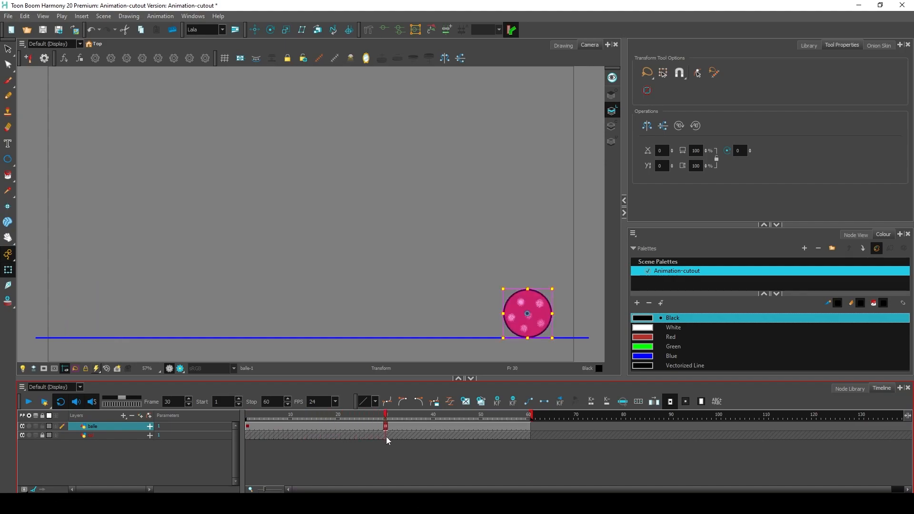
pyautogui.click(380, 438)
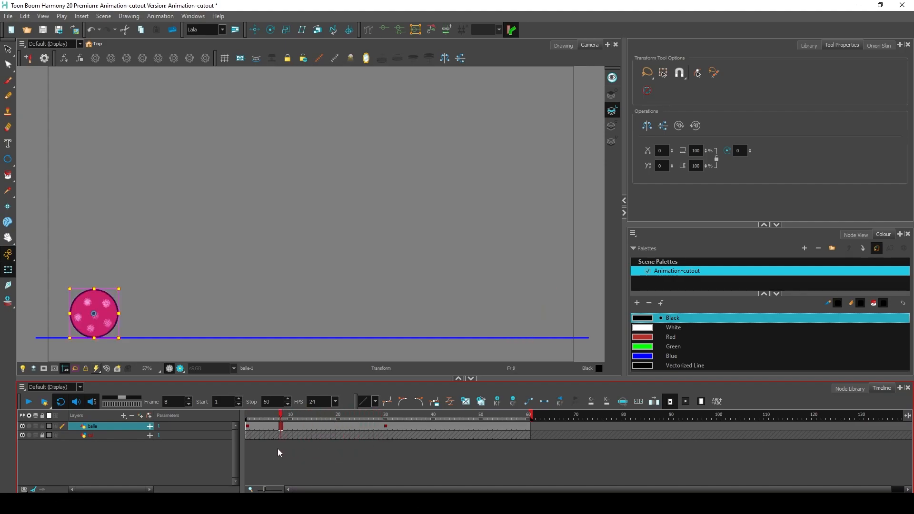
pyautogui.click(386, 435)
pyautogui.click(382, 433)
pyautogui.click(385, 432)
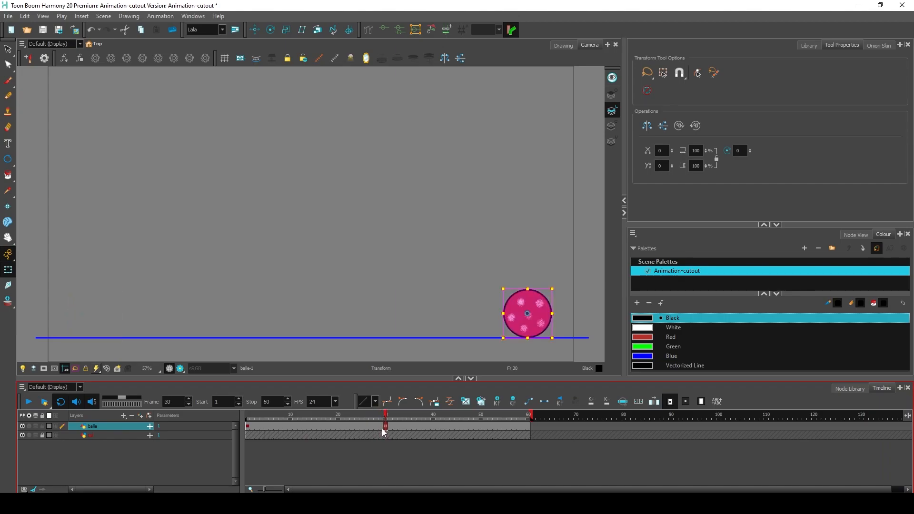
pyautogui.moveTo(384, 416); pyautogui.dragTo(302, 423)
pyautogui.click(385, 429)
pyautogui.click(381, 429)
pyautogui.click(386, 426)
pyautogui.click(328, 431)
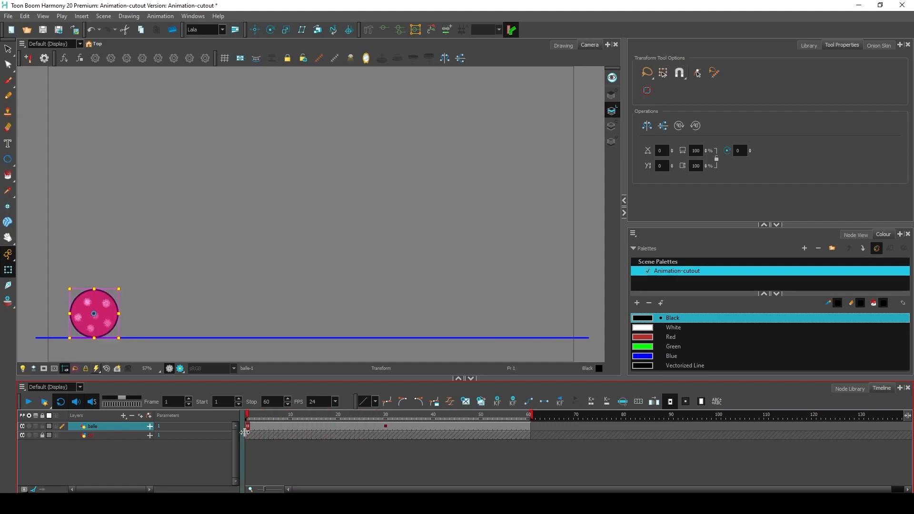
pyautogui.click(308, 426)
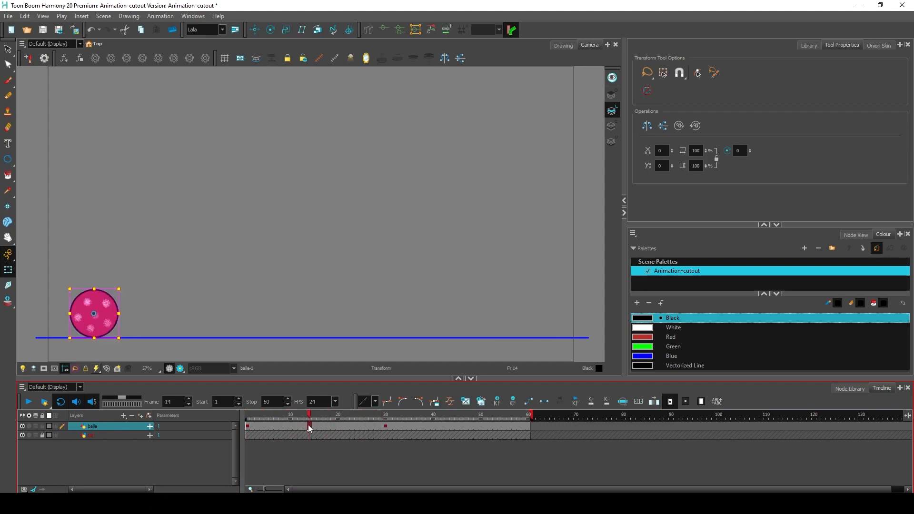
# Step: Switch the ball's keyframe section to motion and back to stop-motion, including the section between frames 14 and 30
pyautogui.click(529, 401)
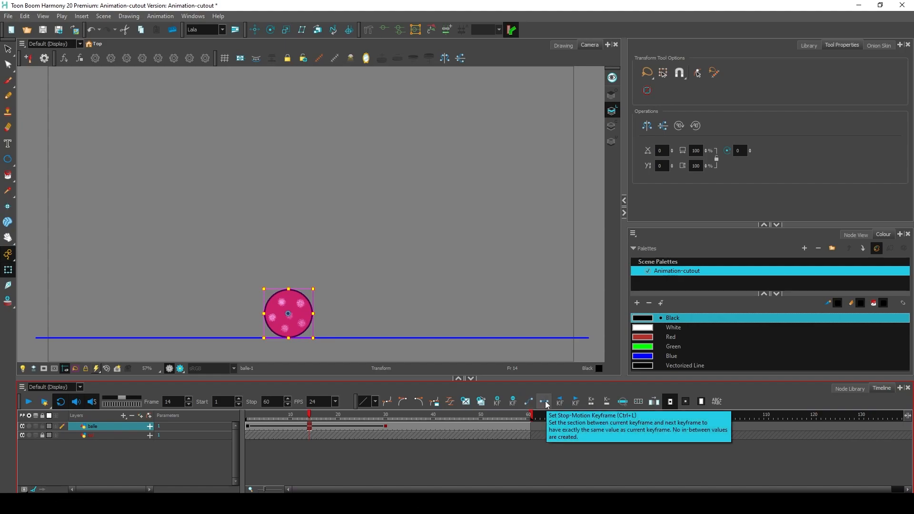
pyautogui.click(545, 400)
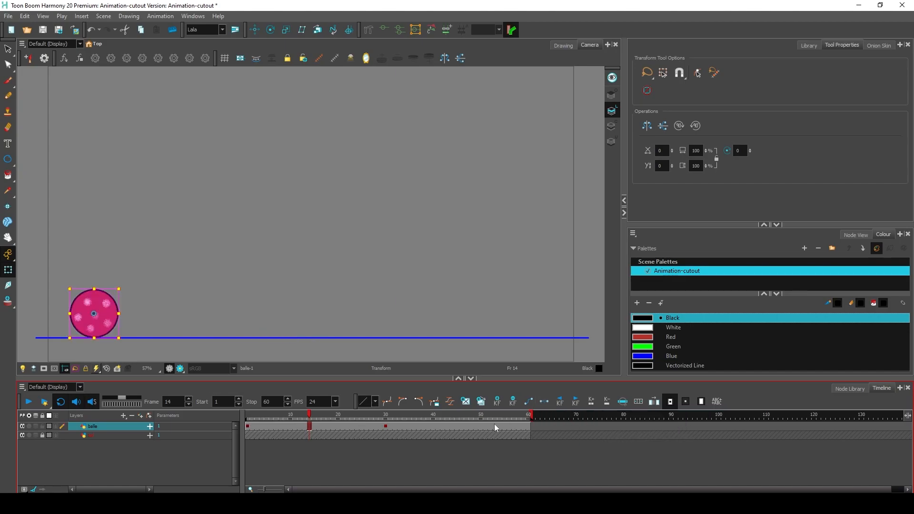
pyautogui.moveTo(309, 426); pyautogui.dragTo(385, 425)
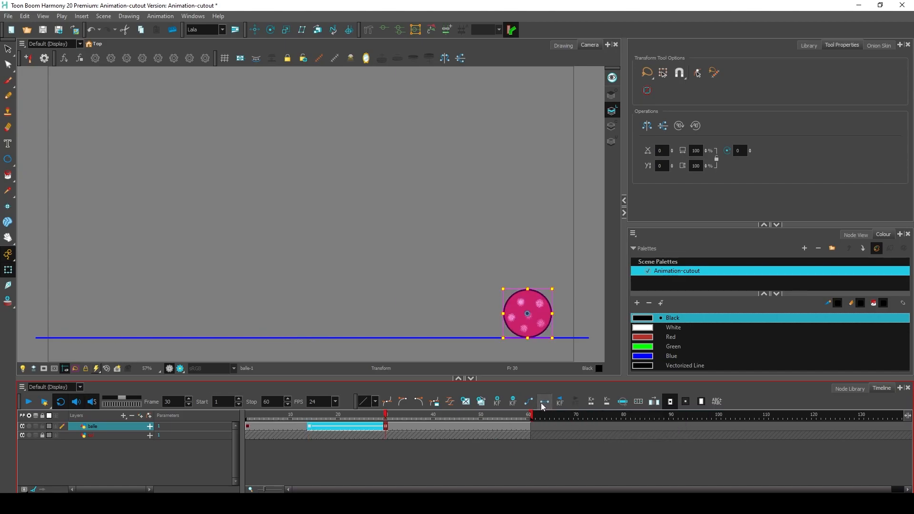
pyautogui.click(385, 425)
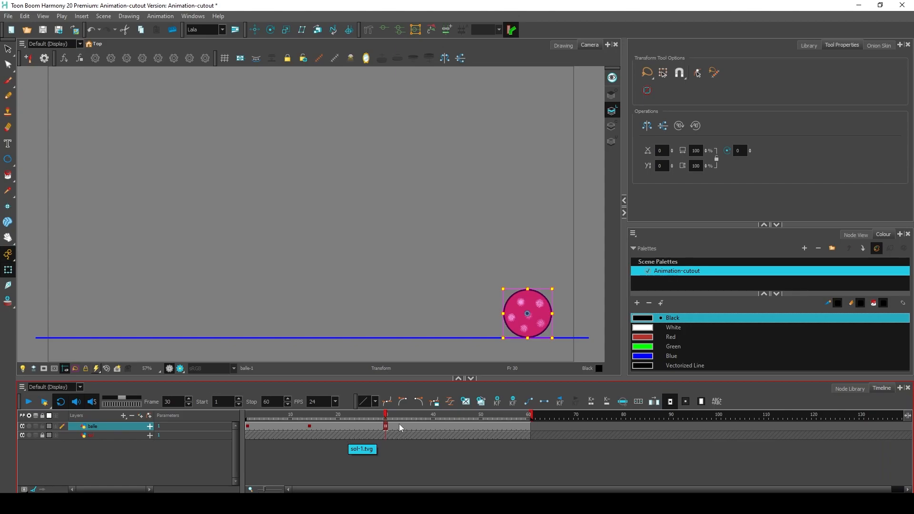
# Step: Try raising the ball above the ground line at frame 22, and undo the move
pyautogui.click(347, 426)
pyautogui.moveTo(340, 189); pyautogui.dragTo(344, 184)
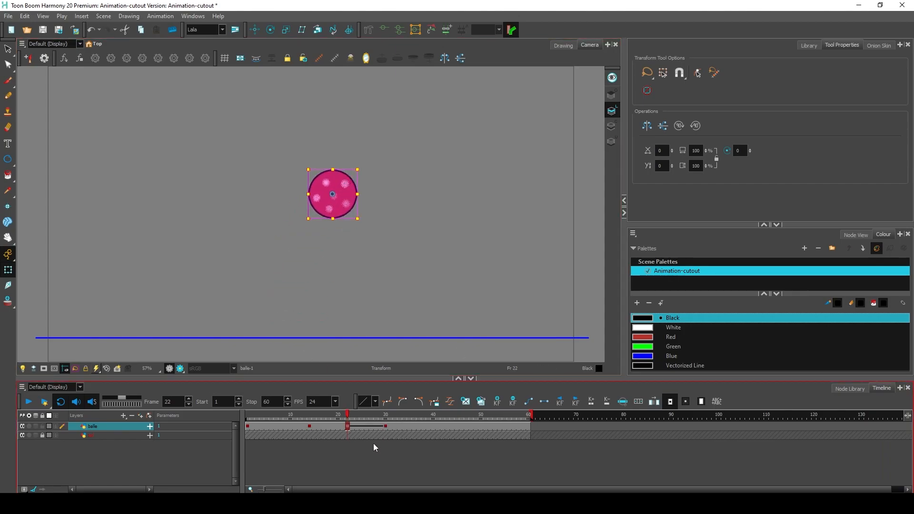
pyautogui.hotkey('ctrl', 'z')
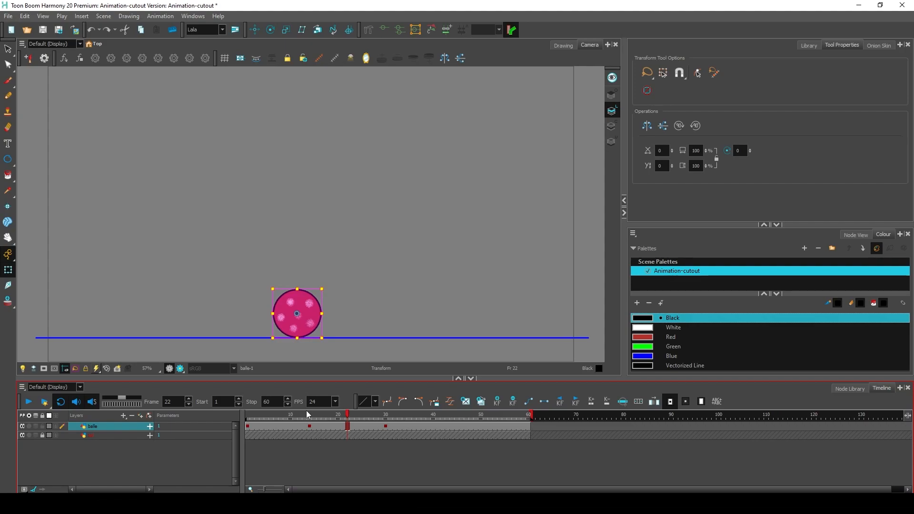
# Step: Save the scene, and enable the Stop-Motion Keyframes setting in the general preferences
pyautogui.hotkey('ctrl', 's')
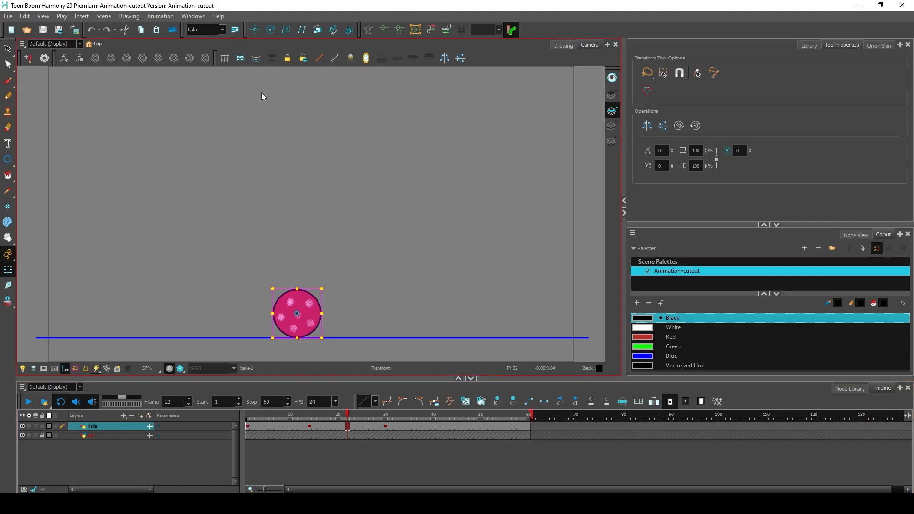
pyautogui.click(9, 15)
pyautogui.click(8, 16)
pyautogui.click(20, 17)
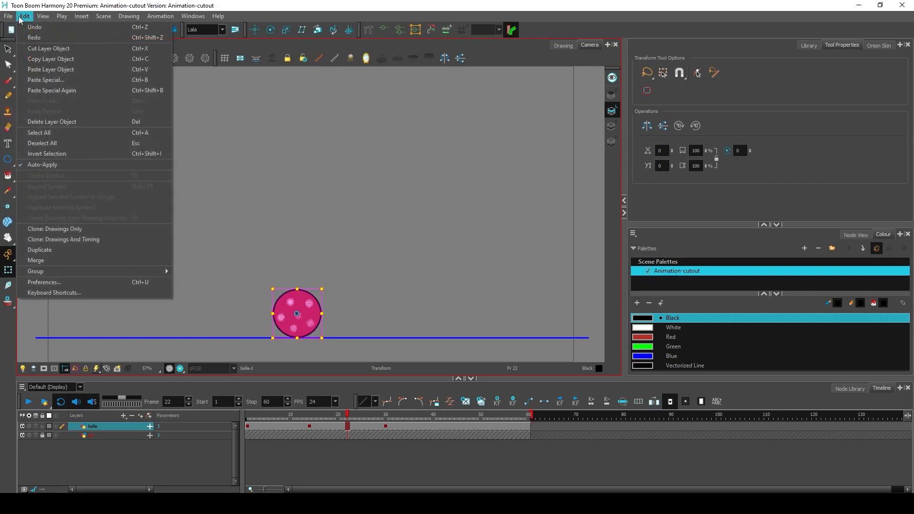
pyautogui.click(62, 282)
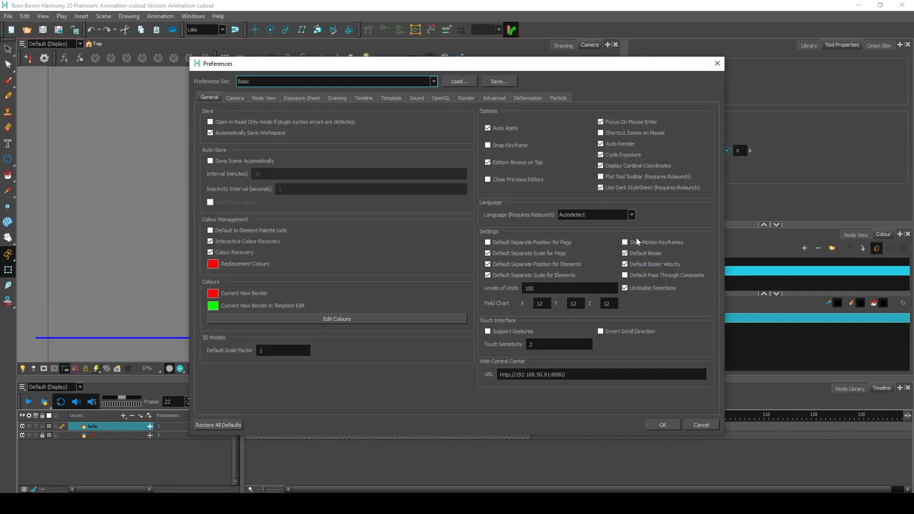
pyautogui.moveTo(662, 243)
pyautogui.click(627, 241)
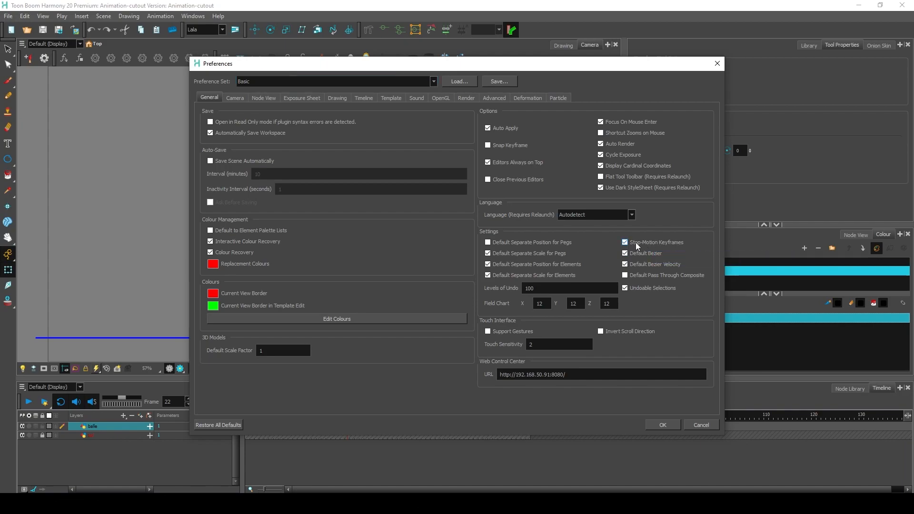
pyautogui.click(664, 424)
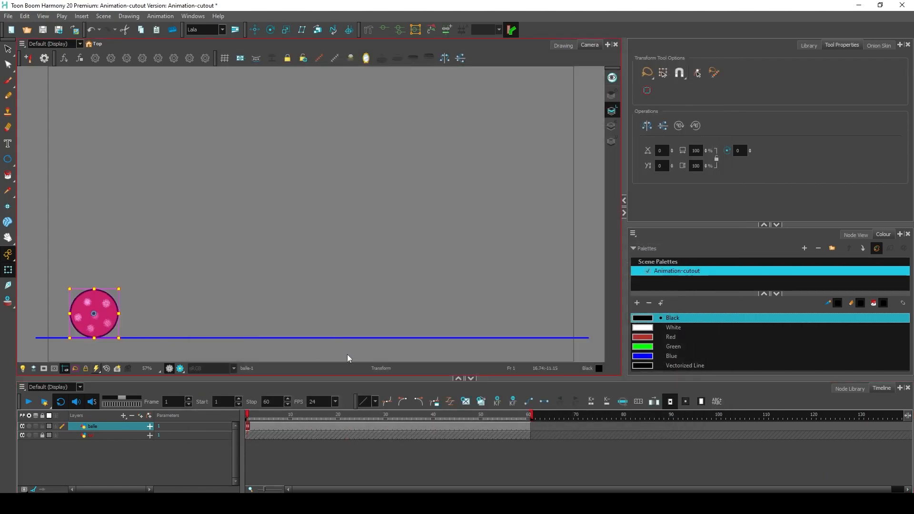
# Step: Move the ball to the right end of the ground line at frame 10, and compare it with frame 1
pyautogui.click(290, 427)
pyautogui.moveTo(94, 327); pyautogui.dragTo(525, 328)
pyautogui.click(247, 426)
pyautogui.click(290, 427)
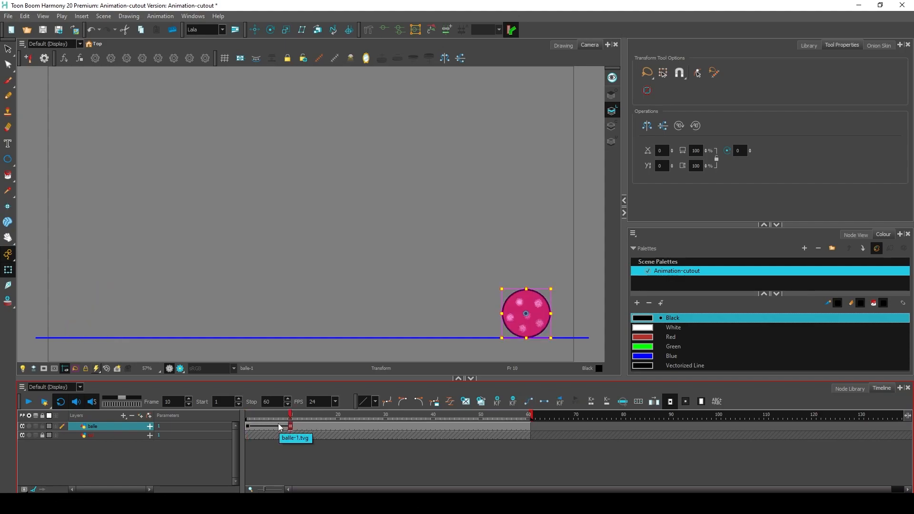
# Step: Turn on the onion skin and set its display mode to By Frames
pyautogui.click(10, 305)
pyautogui.click(10, 305)
pyautogui.click(10, 305)
pyautogui.click(11, 305)
pyautogui.click(11, 305)
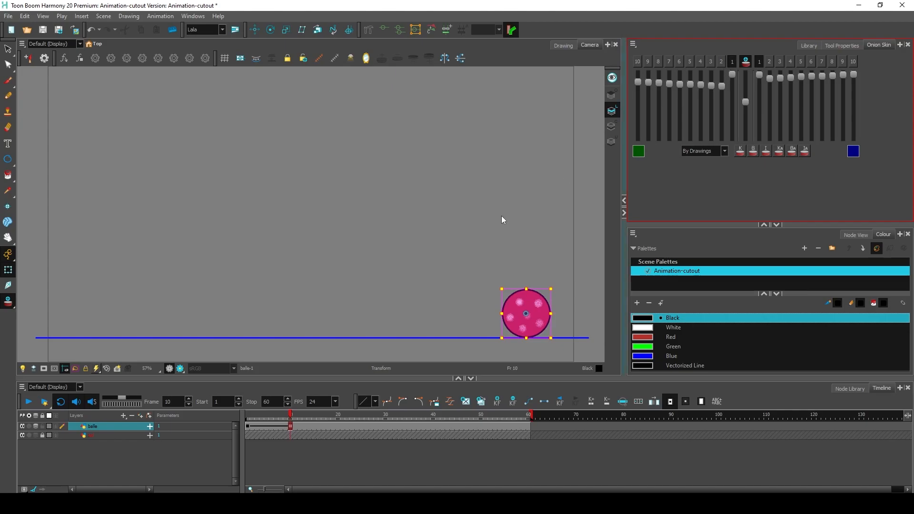
pyautogui.click(724, 155)
pyautogui.click(723, 155)
pyautogui.click(723, 155)
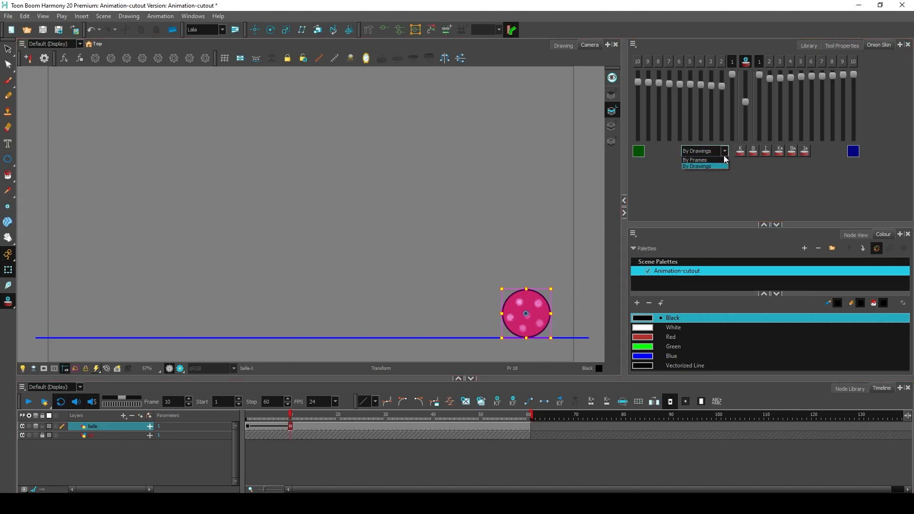
pyautogui.click(696, 161)
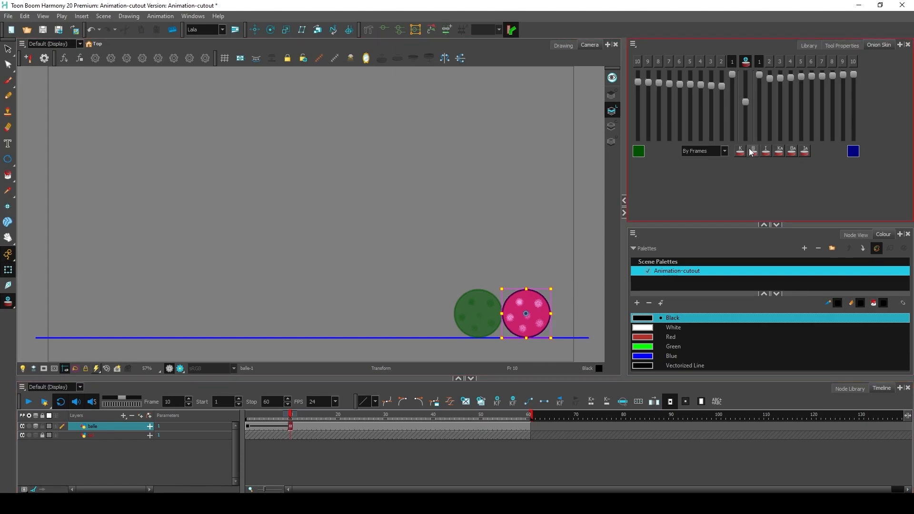
# Step: Extend the onion skin to show the ten previous frames
pyautogui.click(721, 62)
pyautogui.click(709, 66)
pyautogui.click(698, 62)
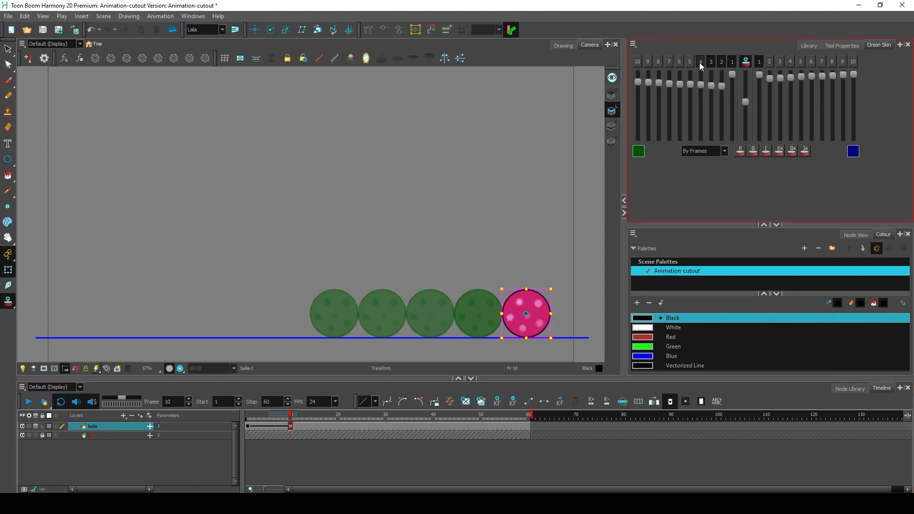
pyautogui.click(690, 62)
pyautogui.click(636, 61)
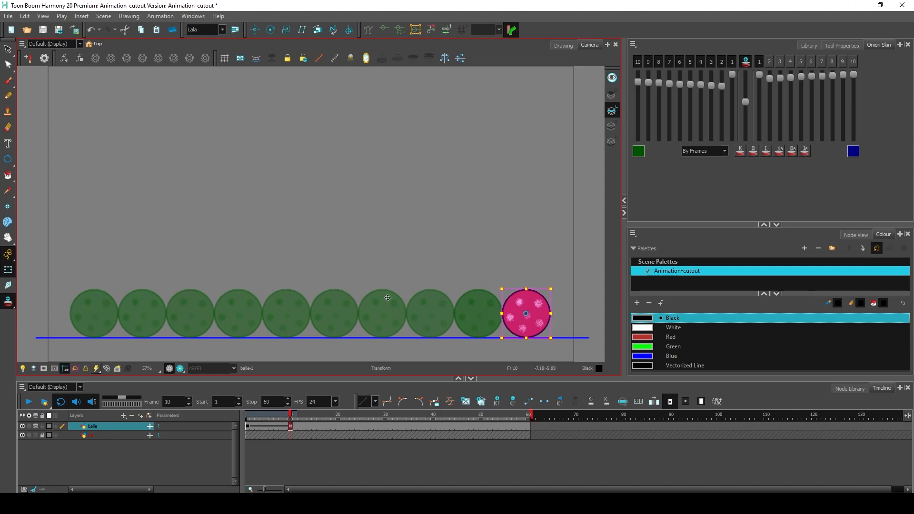
# Step: Set the section between frames 1 and 10 to stop-motion, and compare the onion skin at both keyframes
pyautogui.moveTo(252, 423); pyautogui.dragTo(280, 424)
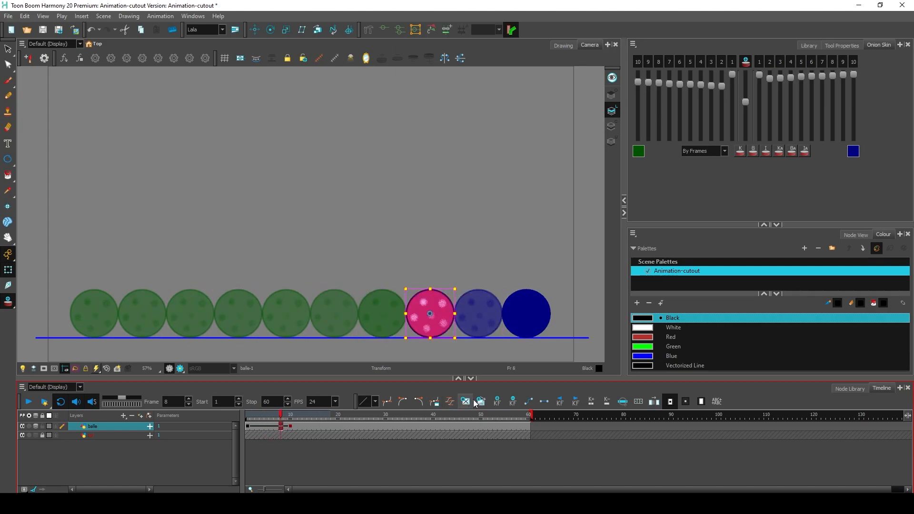
pyautogui.click(546, 401)
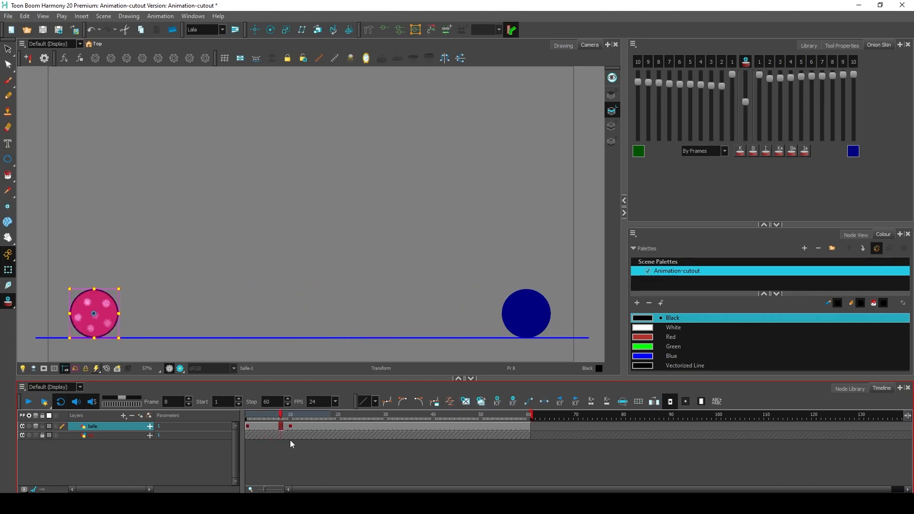
pyautogui.click(247, 415)
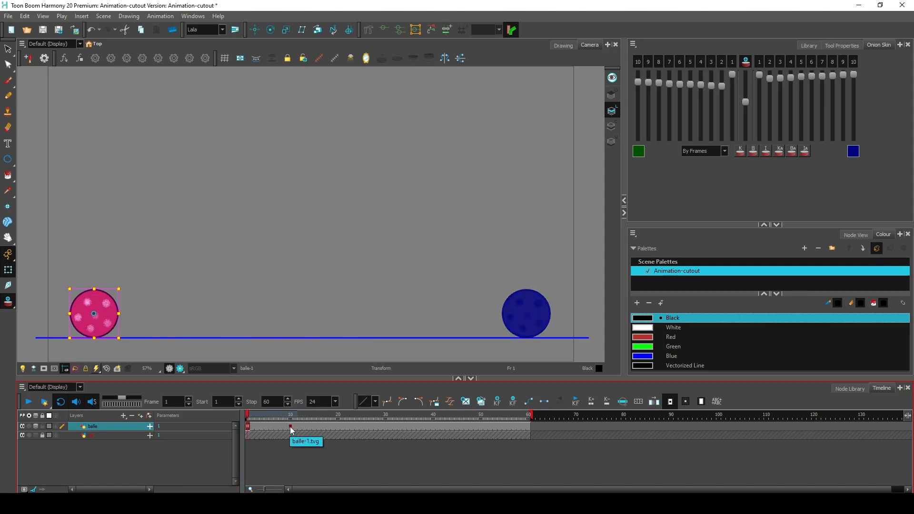
pyautogui.click(290, 427)
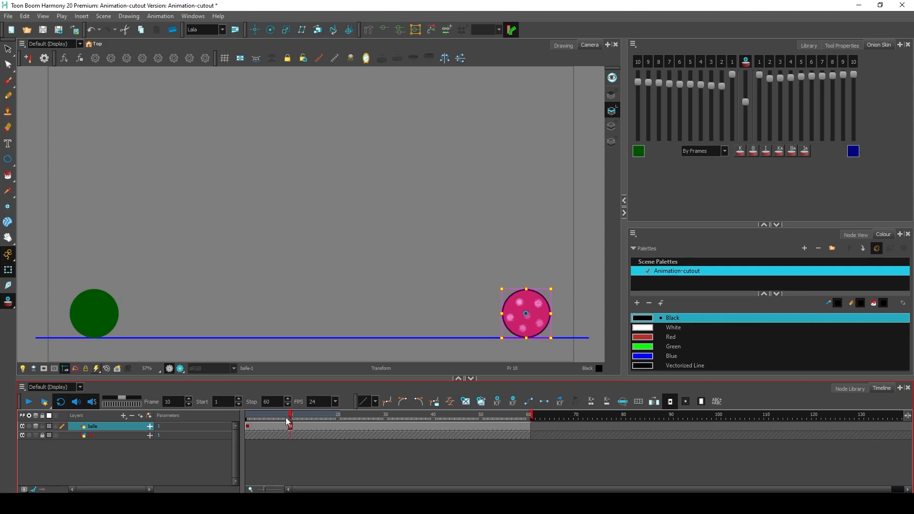
# Step: Set the section before the frame 10 keyframe back to motion from frame 9, and check the onion skin at frame 10
pyautogui.click(286, 425)
pyautogui.click(290, 425)
pyautogui.press('F6')
pyautogui.click(286, 426)
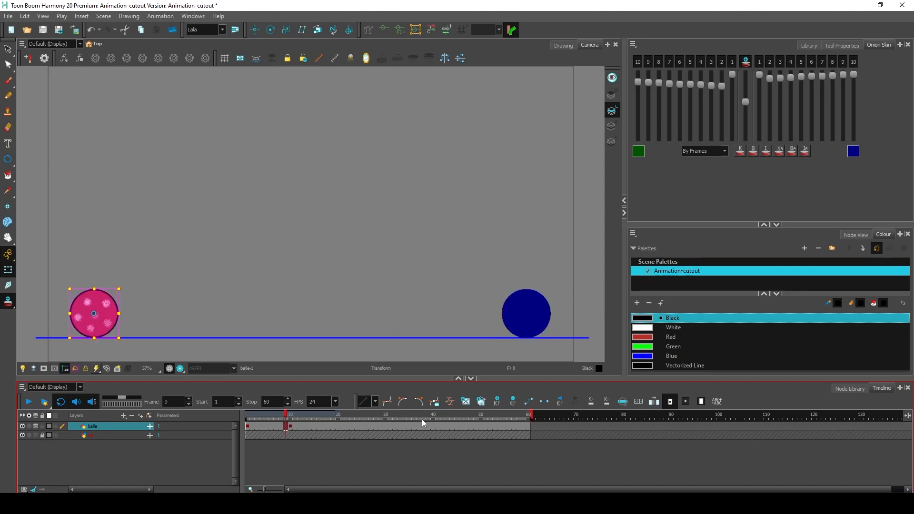
pyautogui.click(530, 404)
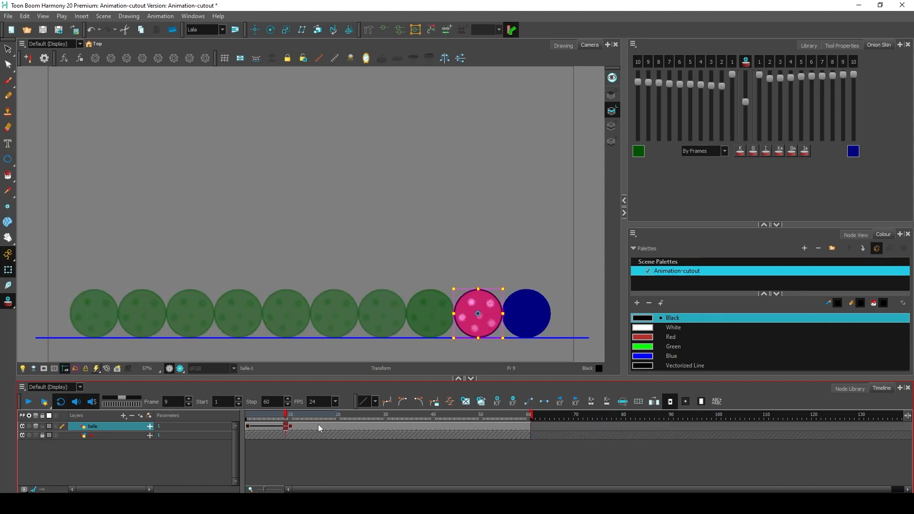
pyautogui.click(292, 417)
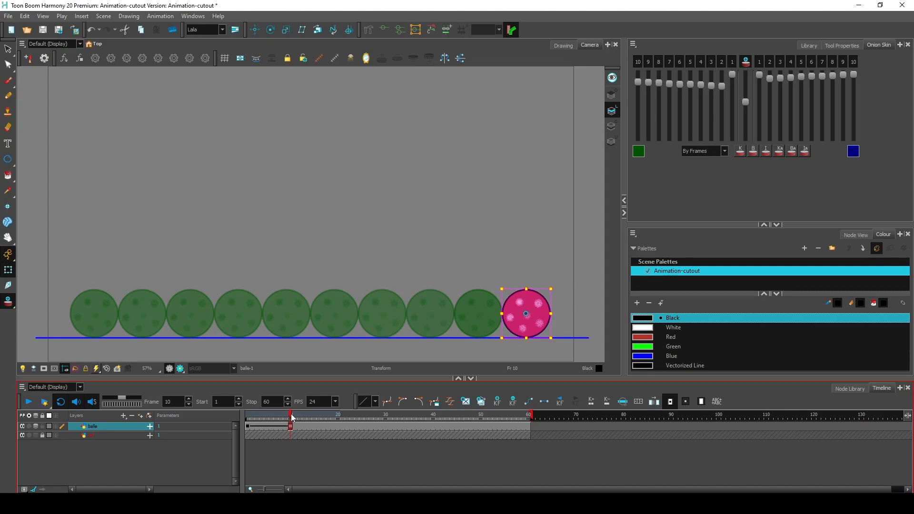
# Step: Return the section between frames 1 and 10 to stop-motion, and play the animation from frame 1
pyautogui.click(286, 417)
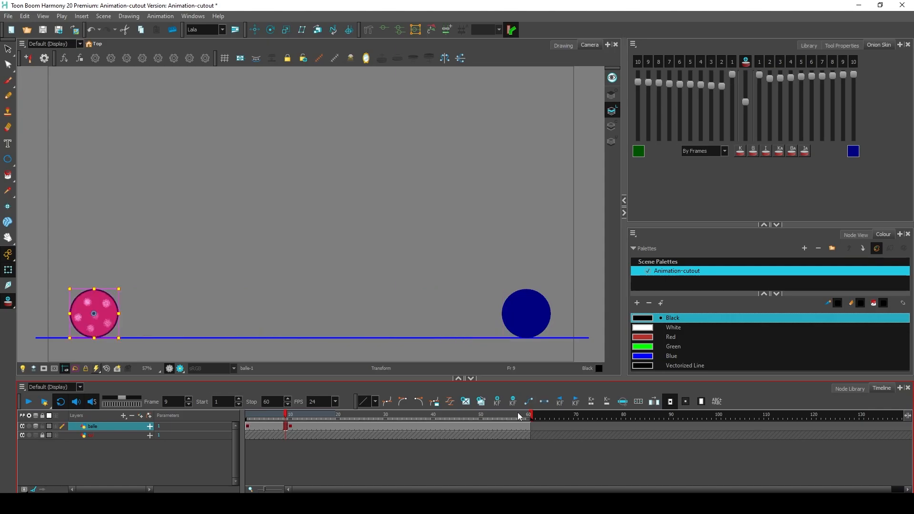
pyautogui.click(248, 416)
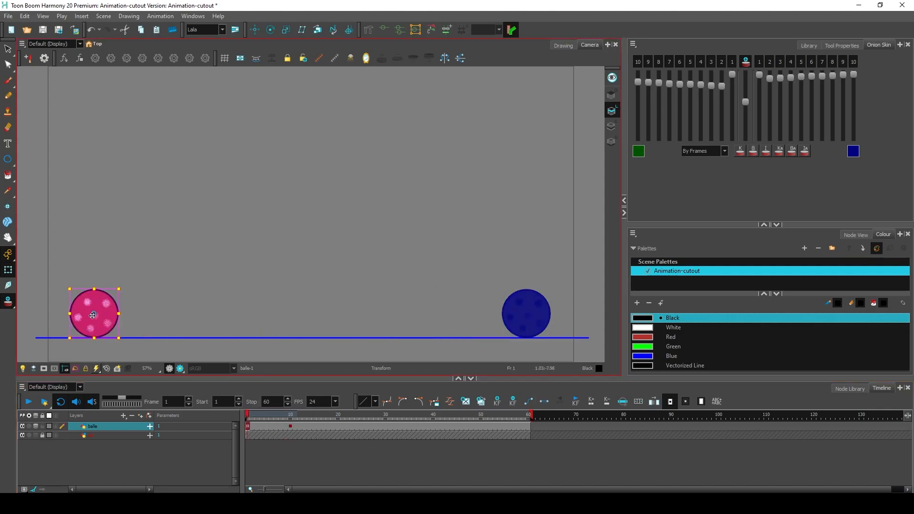
pyautogui.click(289, 426)
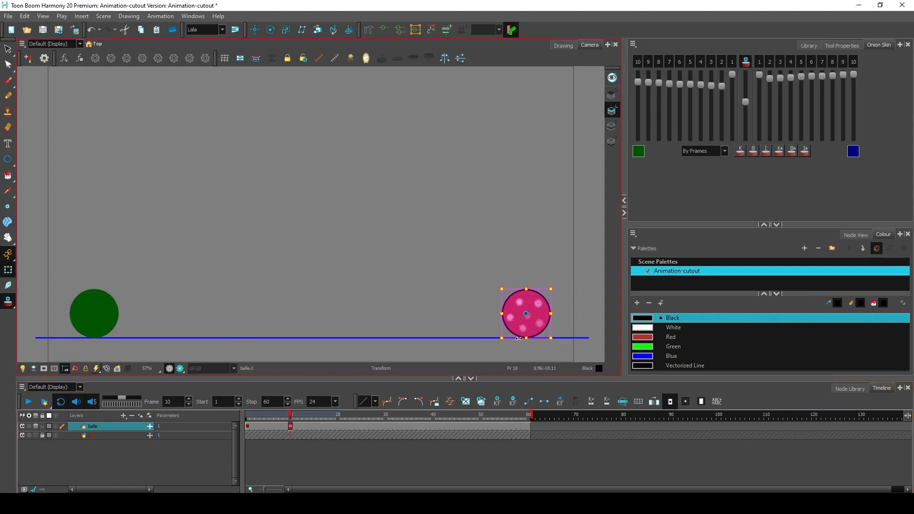
pyautogui.click(247, 416)
pyautogui.click(29, 403)
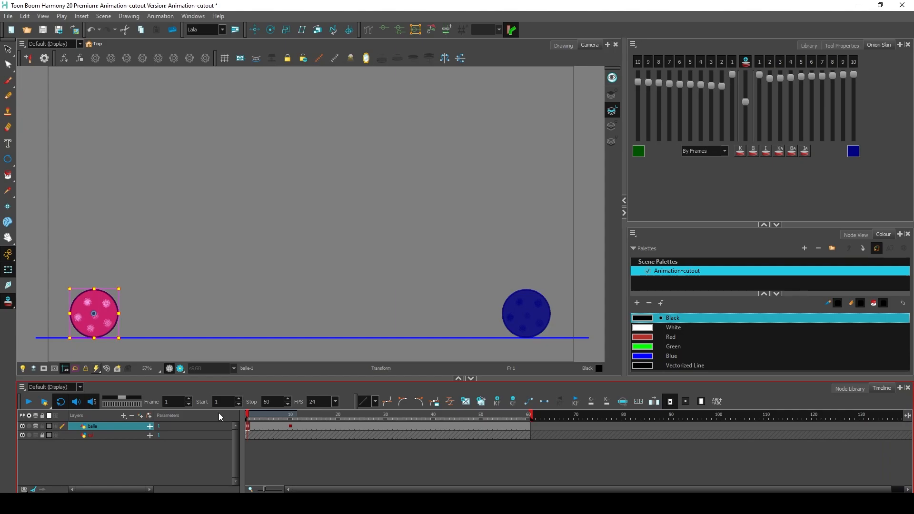
# Step: Shift the ball's second keyframe to frame 20, and play the animation from frame 1 with the onion skin off
pyautogui.click(290, 426)
pyautogui.moveTo(315, 427); pyautogui.dragTo(337, 426)
pyautogui.click(8, 301)
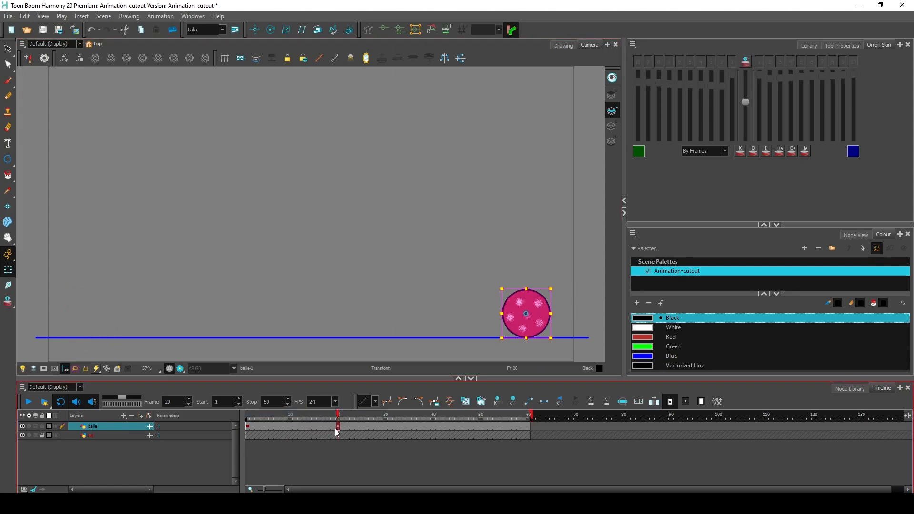
pyautogui.click(246, 419)
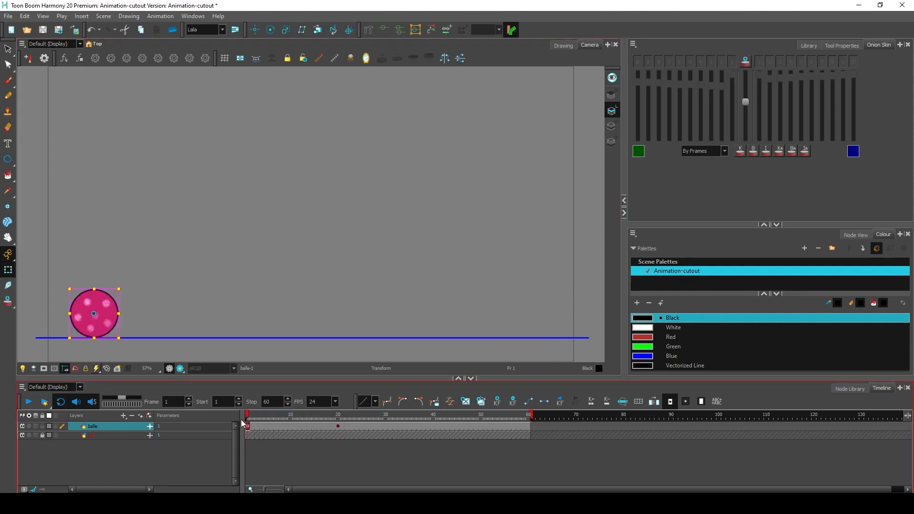
pyautogui.click(29, 402)
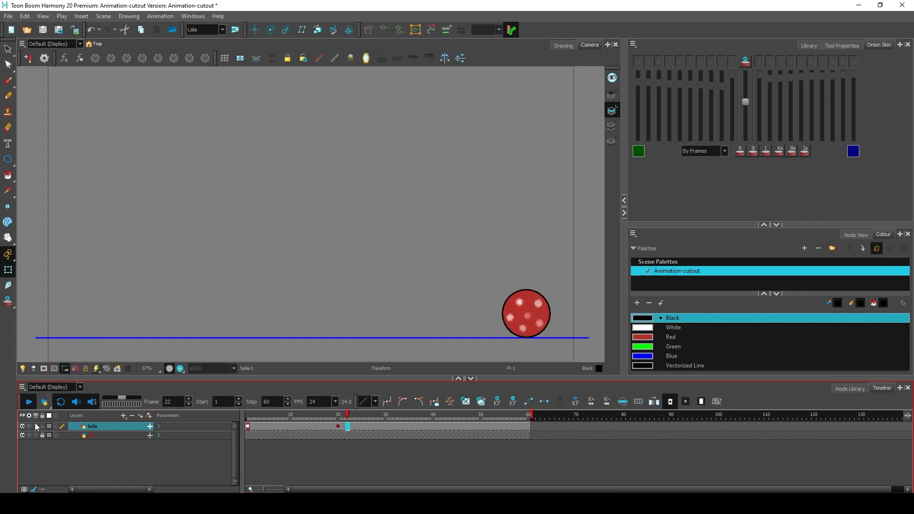
# Step: Shift the ball's second keyframe to frame 30, and play the animation from frame 1
pyautogui.click(338, 427)
pyautogui.moveTo(337, 427); pyautogui.dragTo(382, 425)
pyautogui.click(247, 423)
pyautogui.click(29, 403)
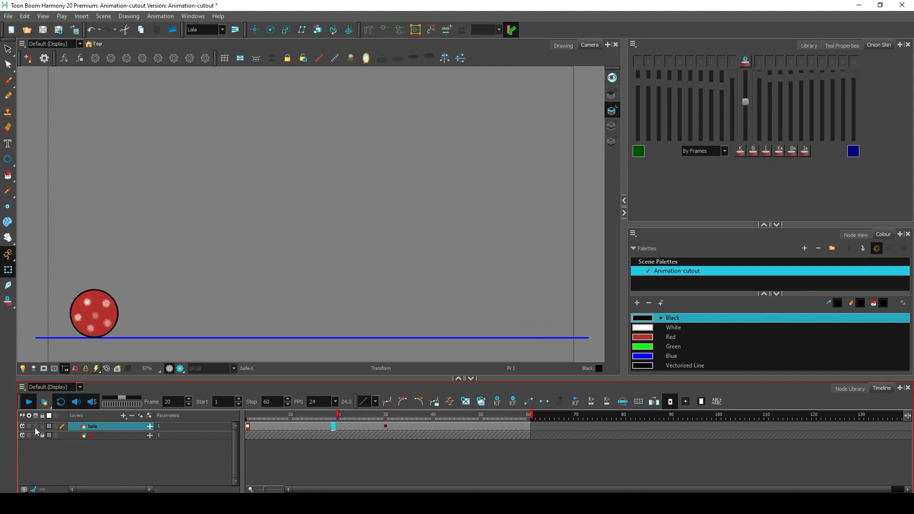
# Step: Shift the ball's second keyframe to frame 6, and play the animation from frame 1
pyautogui.click(295, 416)
pyautogui.moveTo(384, 428); pyautogui.dragTo(272, 427)
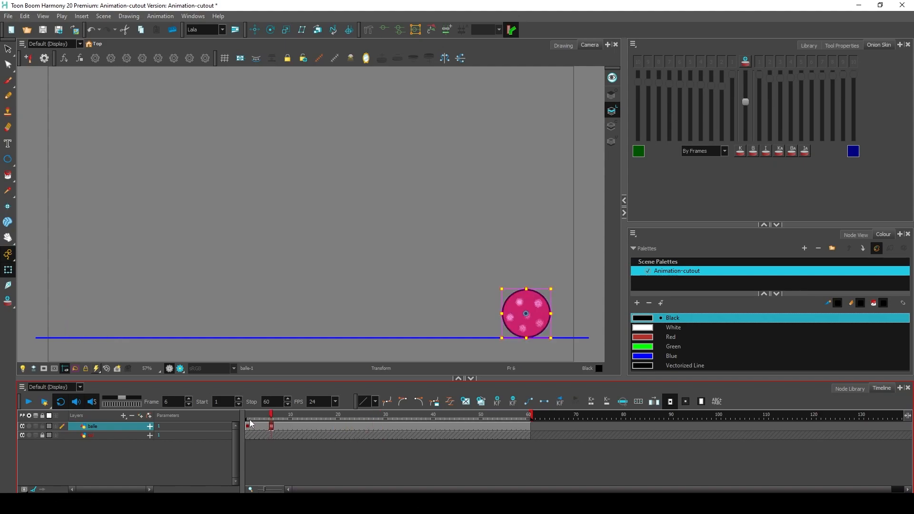
pyautogui.click(248, 424)
pyautogui.click(29, 402)
# Step: Set the section between the keyframes at frames 1 and 10 to motion, and turn on the onion skin at frame 10
pyautogui.moveTo(247, 416); pyautogui.dragTo(292, 419)
pyautogui.moveTo(250, 425); pyautogui.dragTo(289, 420)
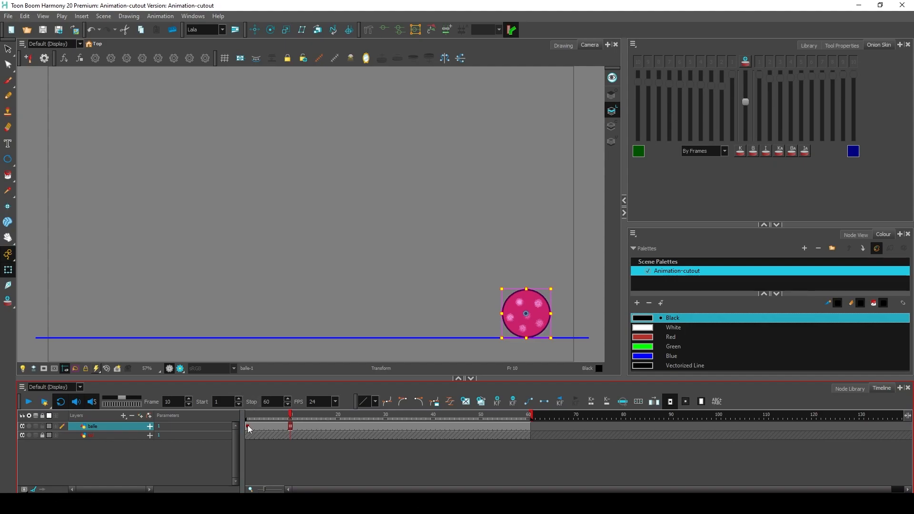
pyautogui.click(248, 427)
pyautogui.click(531, 403)
pyautogui.click(290, 427)
pyautogui.click(8, 301)
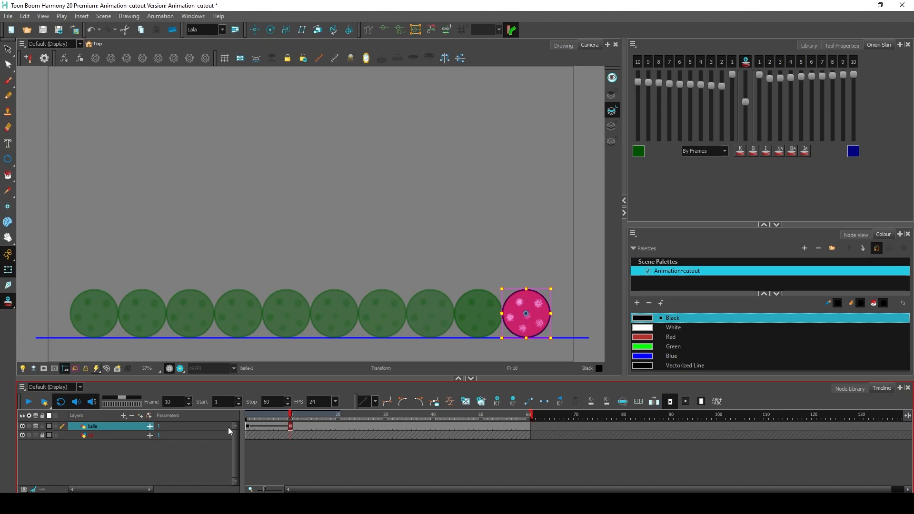
# Step: Insert keyframes for the ball at frames 8, 6, 4 and 2, between the existing keyframes at frames 1 and 10
pyautogui.click(281, 430)
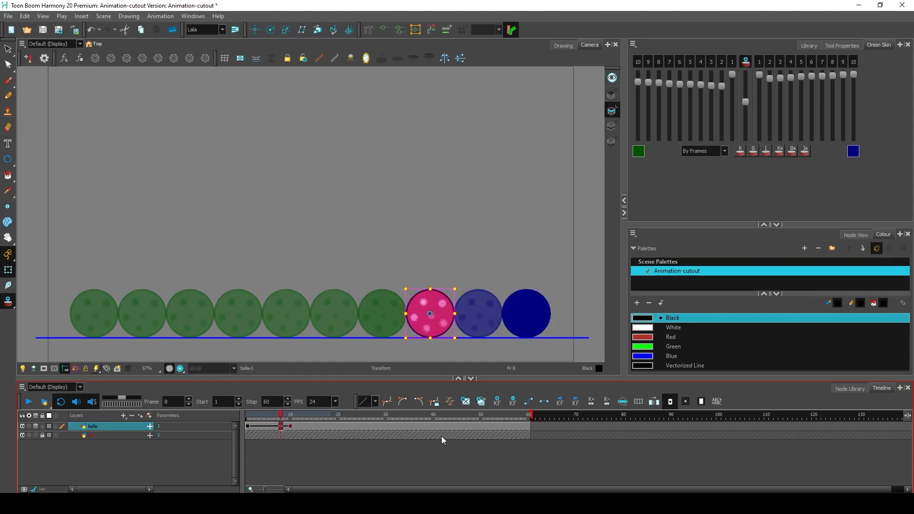
pyautogui.click(496, 402)
pyautogui.click(271, 426)
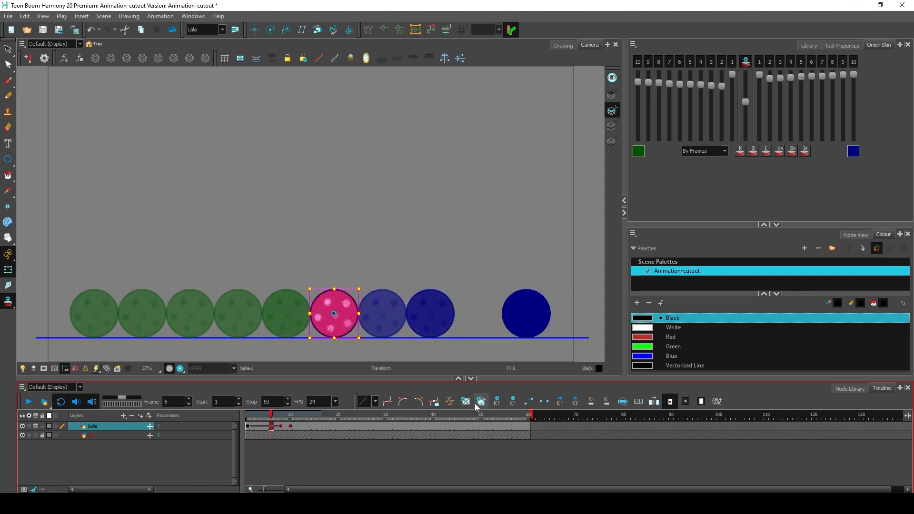
pyautogui.click(496, 402)
pyautogui.click(262, 426)
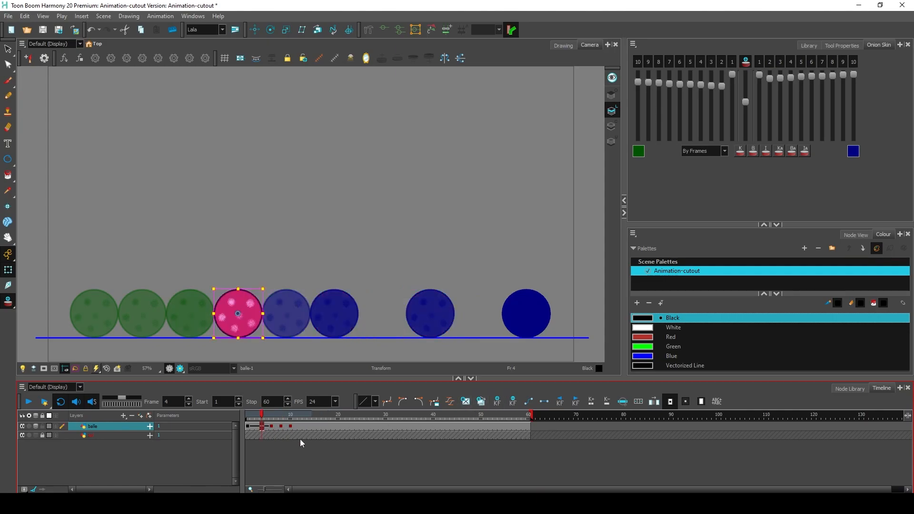
pyautogui.click(488, 401)
pyautogui.click(252, 426)
pyautogui.click(496, 402)
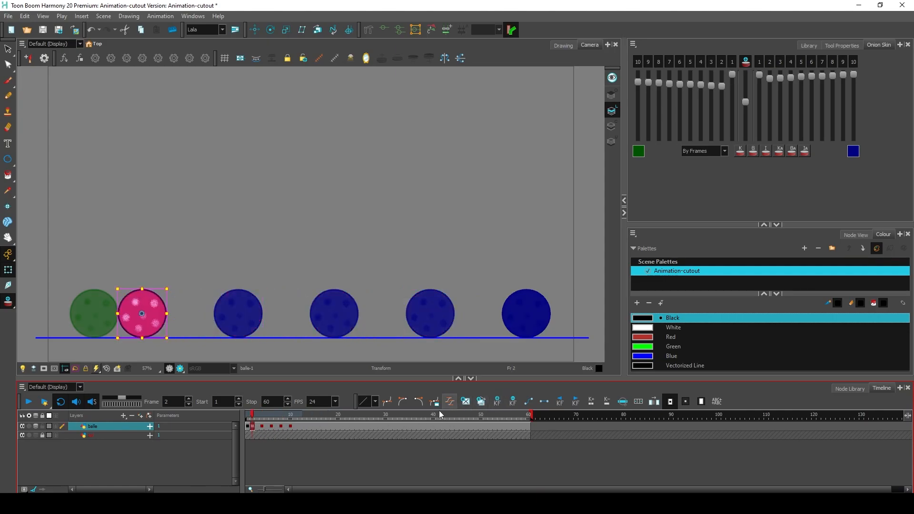
# Step: Compare the ball's positions at frames 1 and 10, and delete the keyframes at frames 2, 4, 6 and 8
pyautogui.click(291, 418)
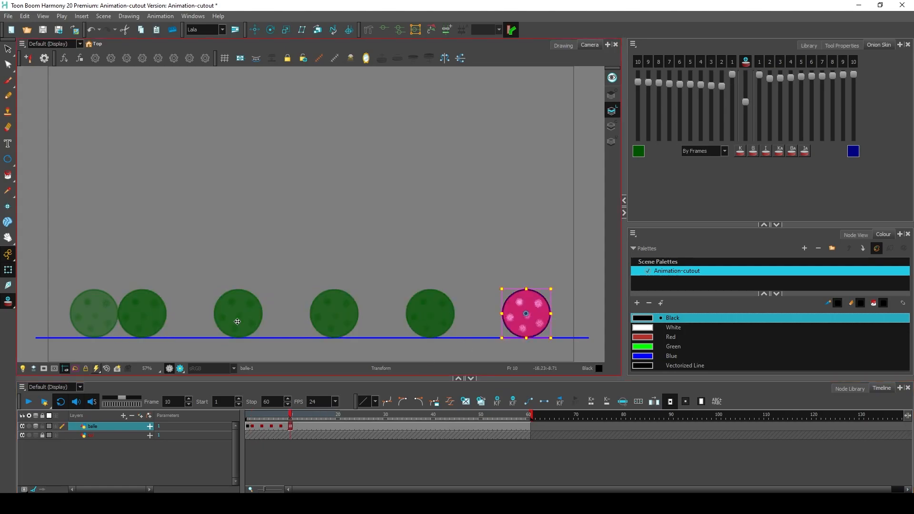
pyautogui.click(247, 413)
pyautogui.click(289, 419)
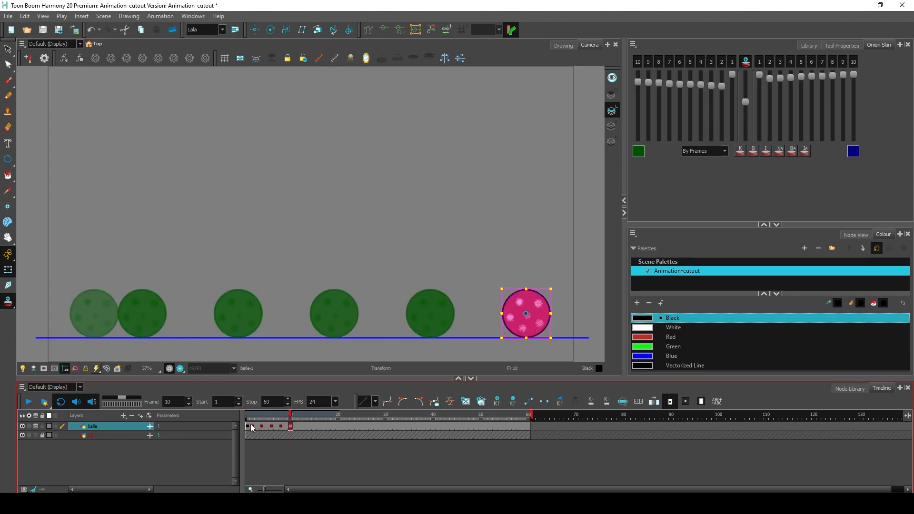
pyautogui.click(281, 426)
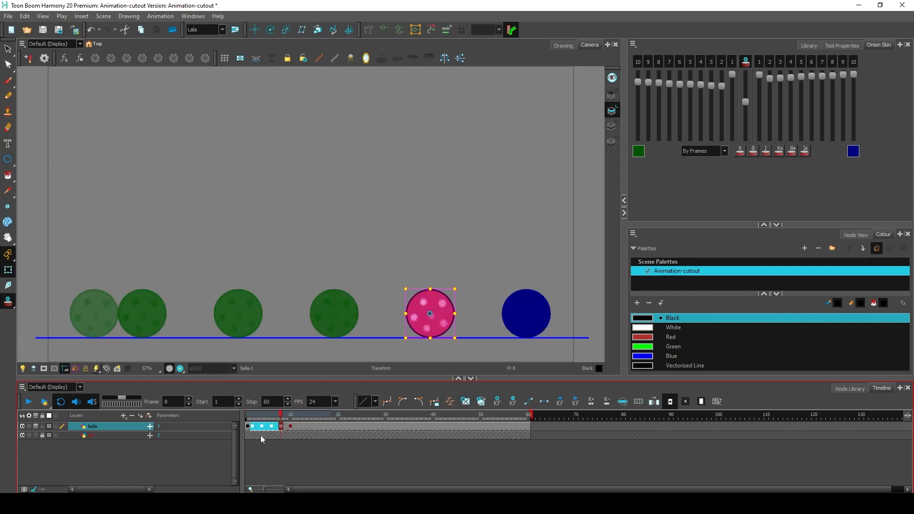
pyautogui.click(512, 402)
# Step: Scrub through the ball's motion between frames 1 and 10, return to frame 1, and save the scene
pyautogui.moveTo(247, 419); pyautogui.dragTo(290, 426)
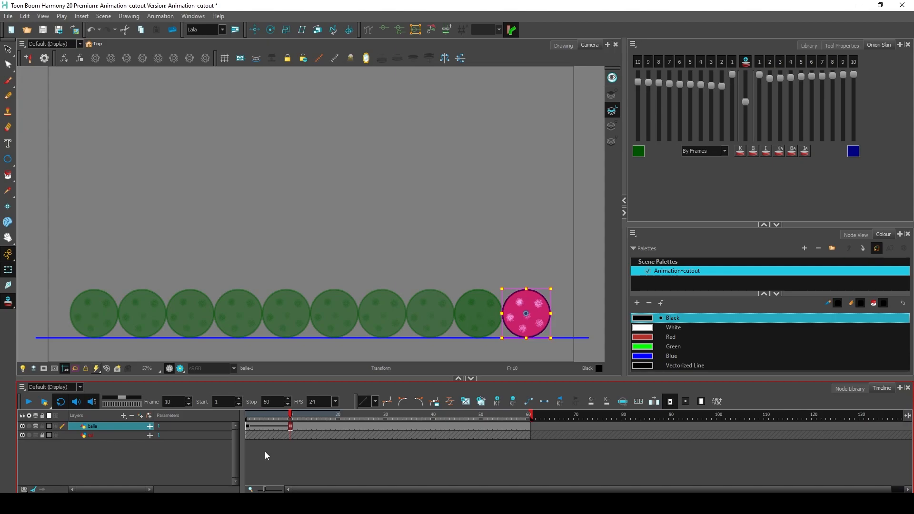
pyautogui.click(248, 414)
pyautogui.moveTo(252, 415); pyautogui.dragTo(293, 415)
pyautogui.click(247, 414)
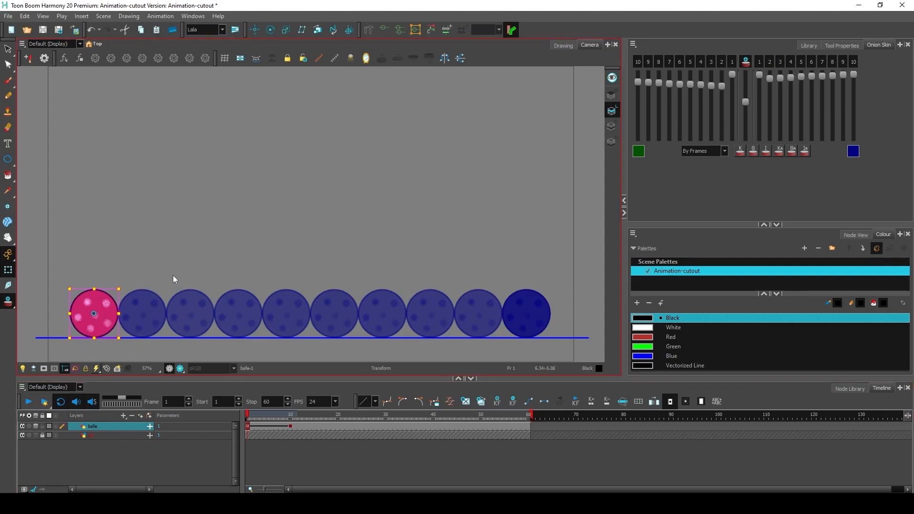
pyautogui.hotkey('ctrl', 's')
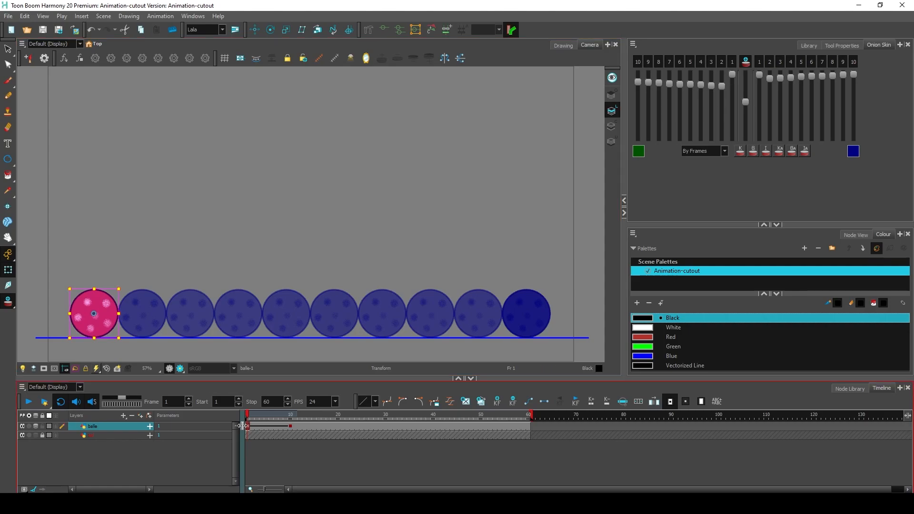
# Step: Set the section from frame 1 to stop-motion, hand-place the ball at frames 2, 3, 5, 6, 8 and 9, and play the animation
pyautogui.click(544, 401)
pyautogui.click(252, 425)
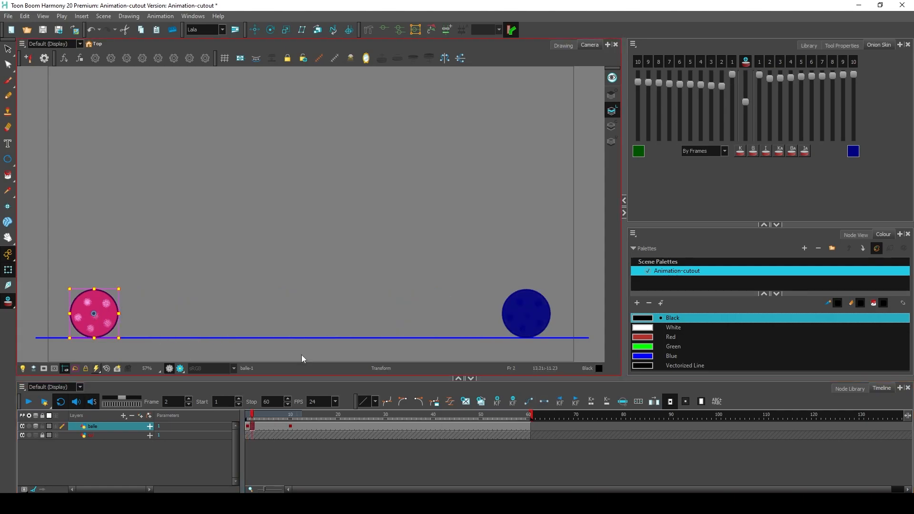
pyautogui.moveTo(96, 317); pyautogui.dragTo(123, 322)
pyautogui.click(257, 414)
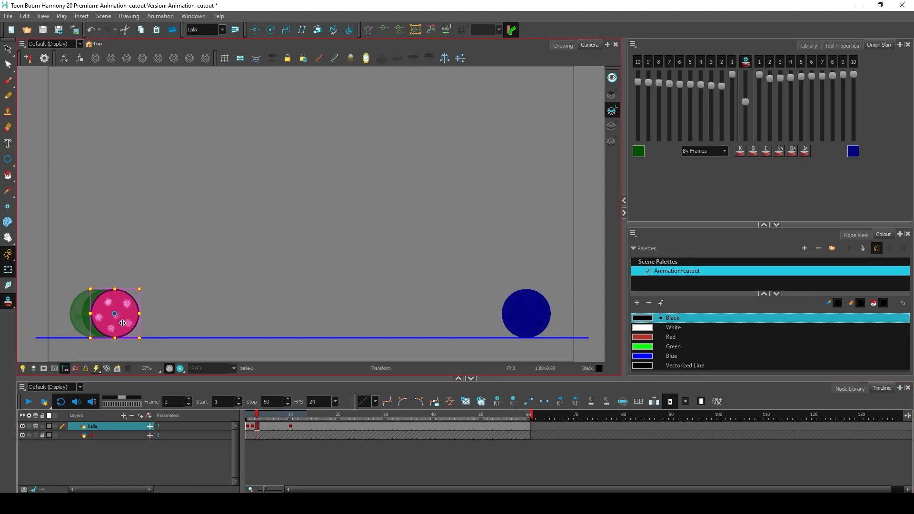
pyautogui.click(267, 415)
pyautogui.moveTo(122, 334); pyautogui.dragTo(509, 324)
pyautogui.click(281, 415)
pyautogui.click(286, 415)
pyautogui.click(29, 401)
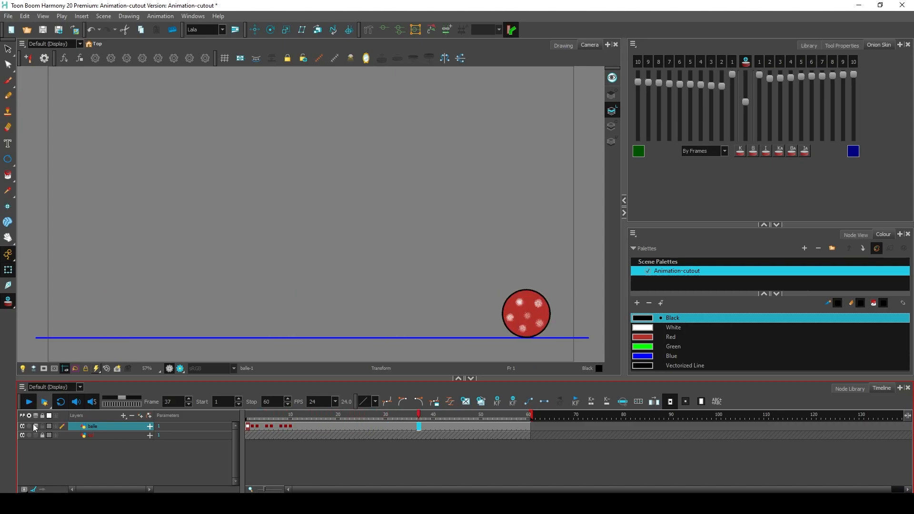
# Step: Delete the hand-placed keyframes between frames 1 and 10, and set the section from frame 1 to motion
pyautogui.click(252, 426)
pyautogui.moveTo(256, 426); pyautogui.dragTo(288, 431)
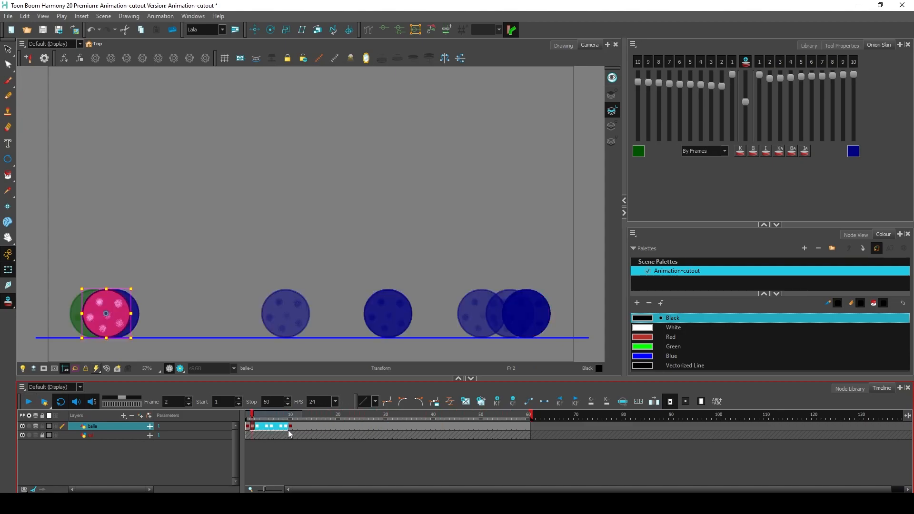
pyautogui.click(512, 402)
pyautogui.click(248, 427)
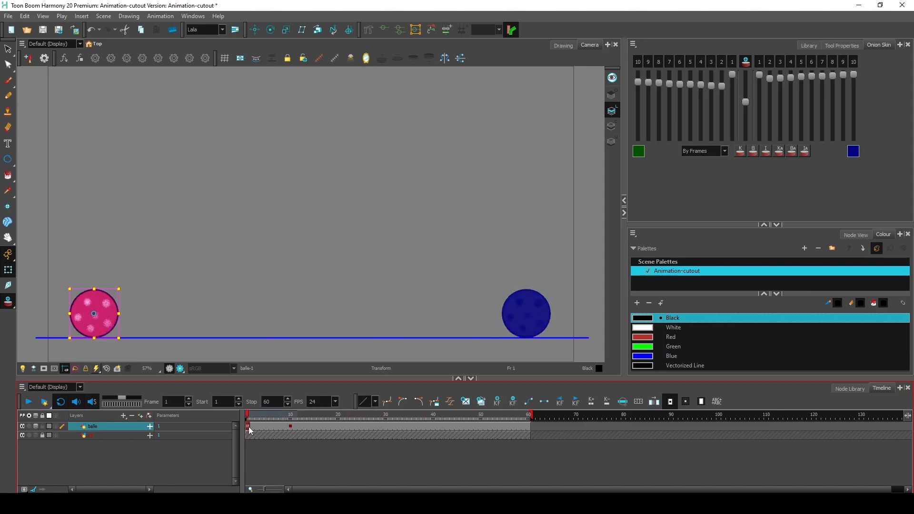
pyautogui.click(529, 402)
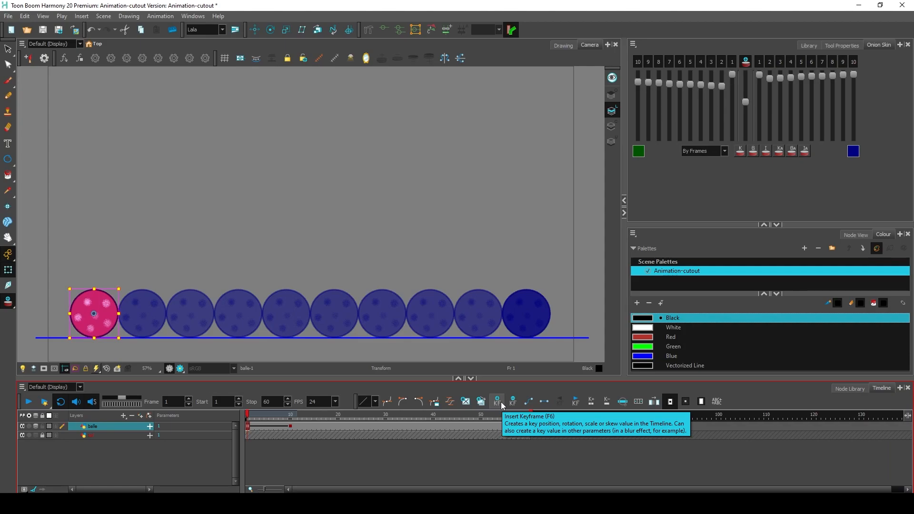
# Step: Open the Set Ease for Multiple Parameters dialog at frame 1 and compare the ease curves of the ball's two keyframes
pyautogui.click(450, 403)
pyautogui.moveTo(399, 142); pyautogui.dragTo(302, 85)
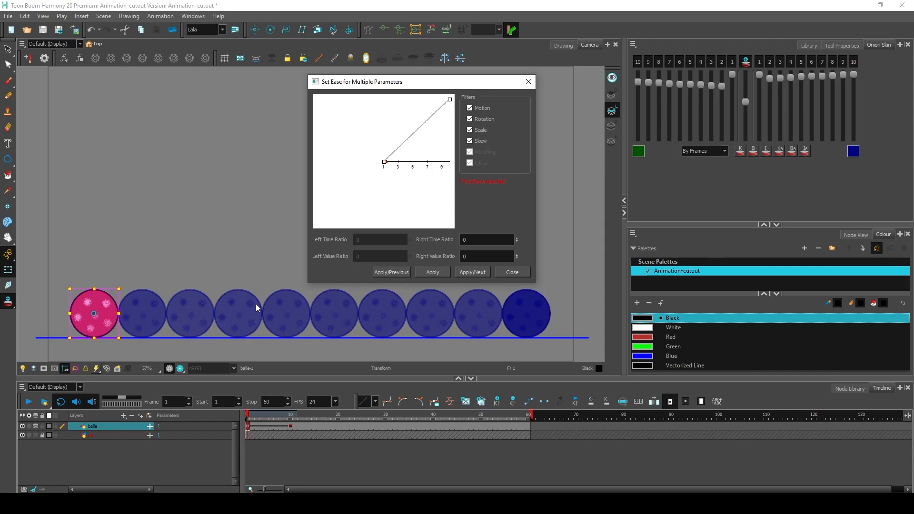
pyautogui.click(464, 273)
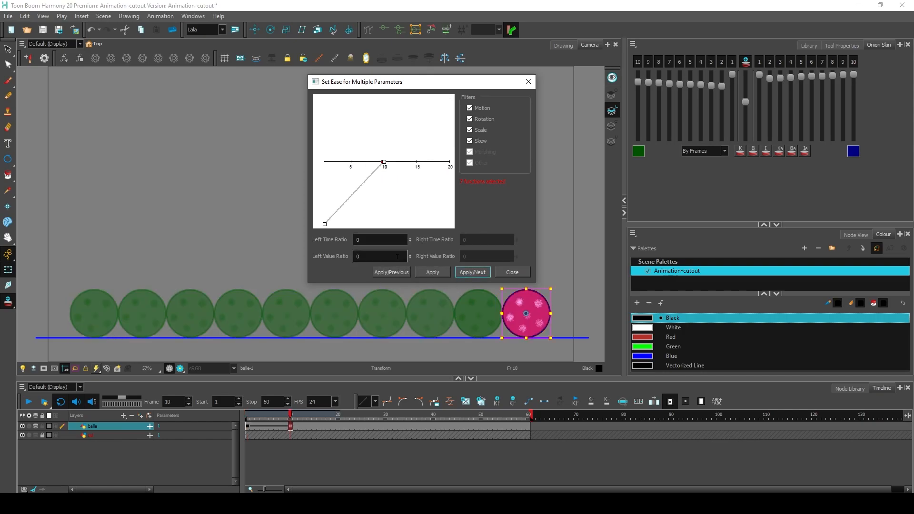
pyautogui.click(387, 275)
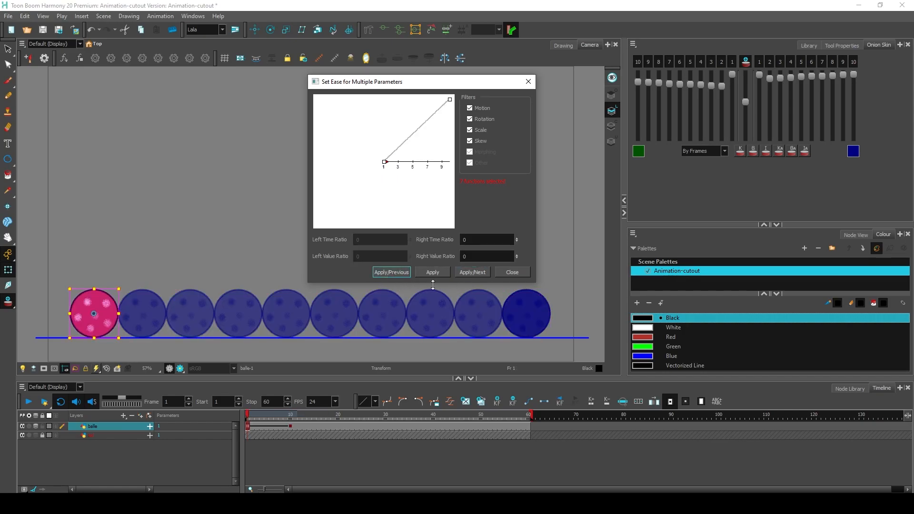
pyautogui.click(466, 273)
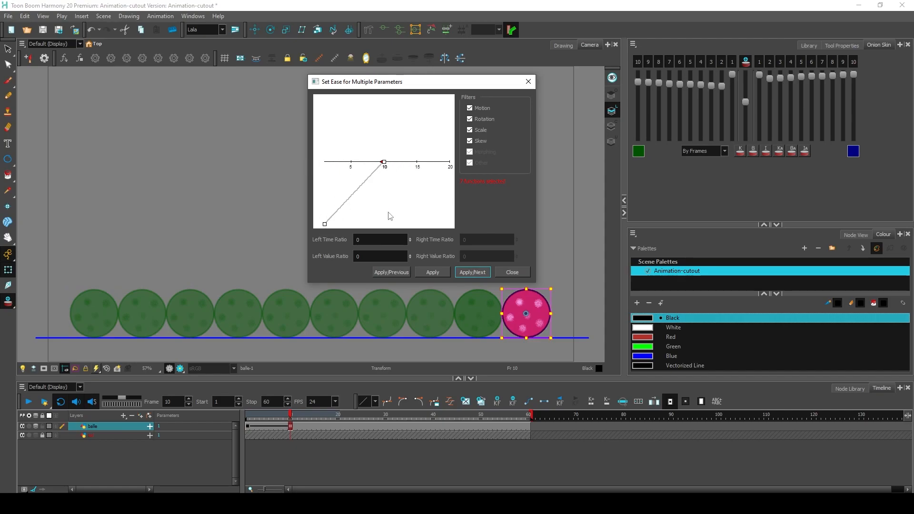
pyautogui.click(392, 272)
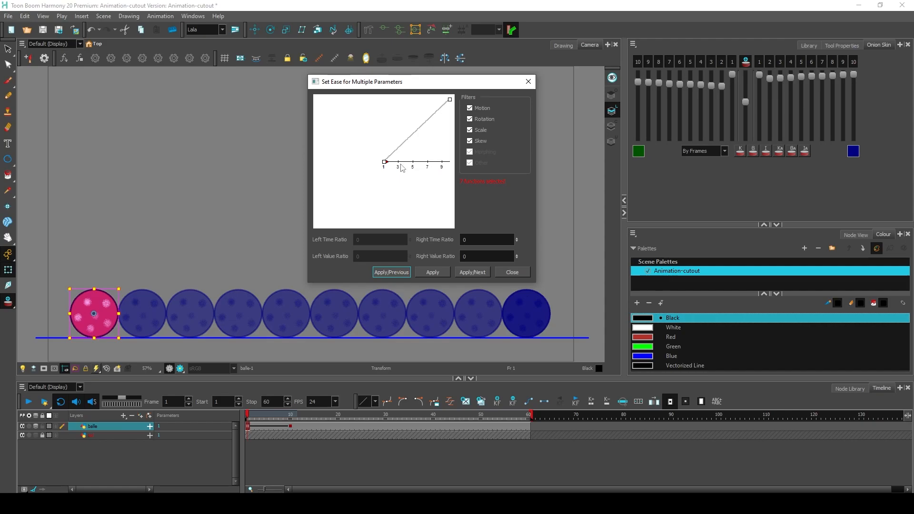
# Step: Apply an ease to the first keyframe with right time ratio 41.3 and value ratio -5.34, followed by 83.33 and -6.11
pyautogui.moveTo(387, 163); pyautogui.dragTo(412, 171)
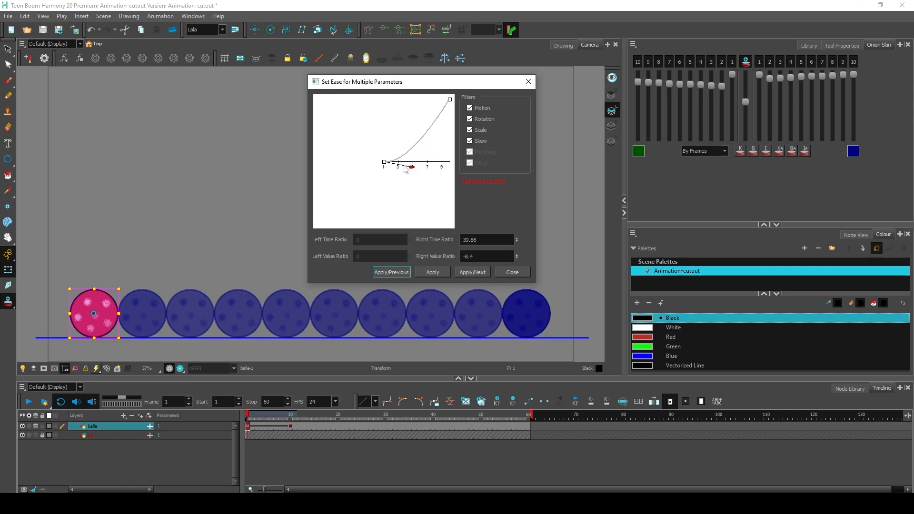
pyautogui.moveTo(412, 166); pyautogui.dragTo(412, 165)
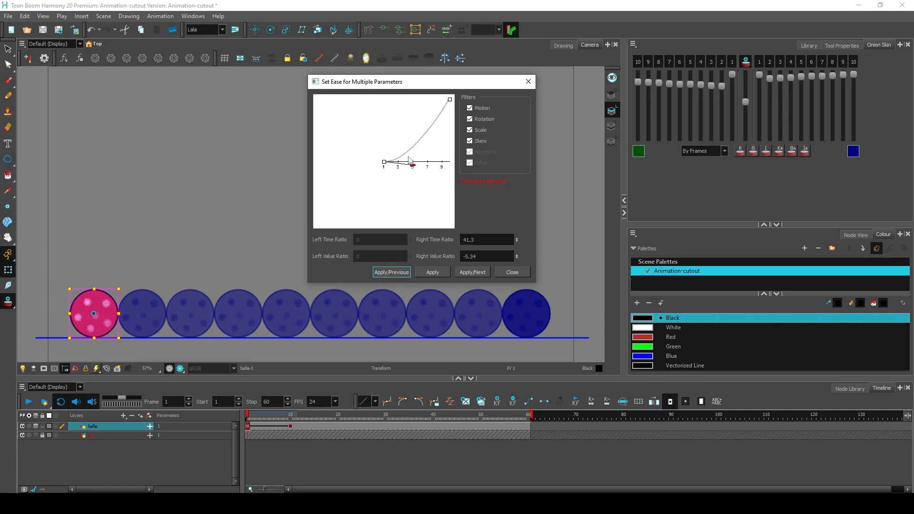
pyautogui.click(432, 274)
pyautogui.moveTo(412, 165); pyautogui.dragTo(440, 166)
pyautogui.click(433, 273)
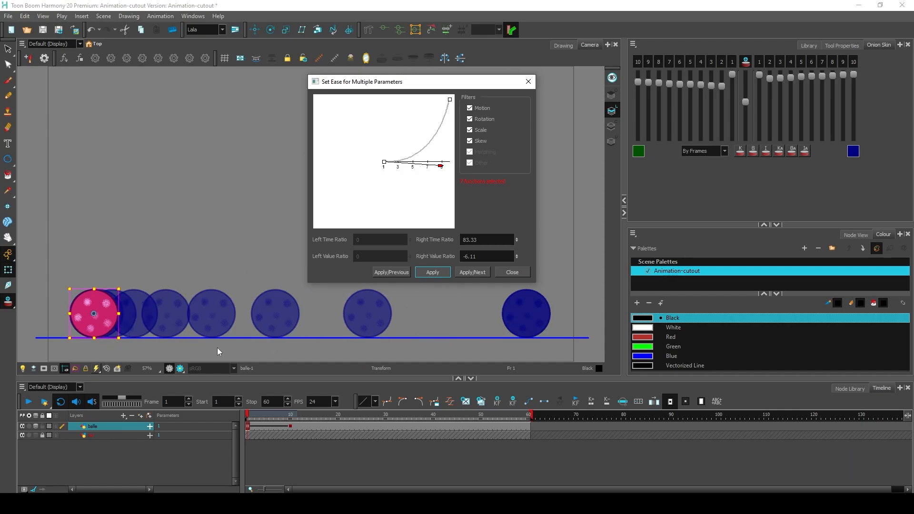
# Step: Apply a gentler ease with right time ratio 41.3 and value ratio -6.87, followed by a stronger one with 72.46 and -0.76
pyautogui.moveTo(441, 165); pyautogui.dragTo(412, 167)
pyautogui.click(433, 272)
pyautogui.click(433, 272)
pyautogui.click(432, 272)
pyautogui.click(437, 272)
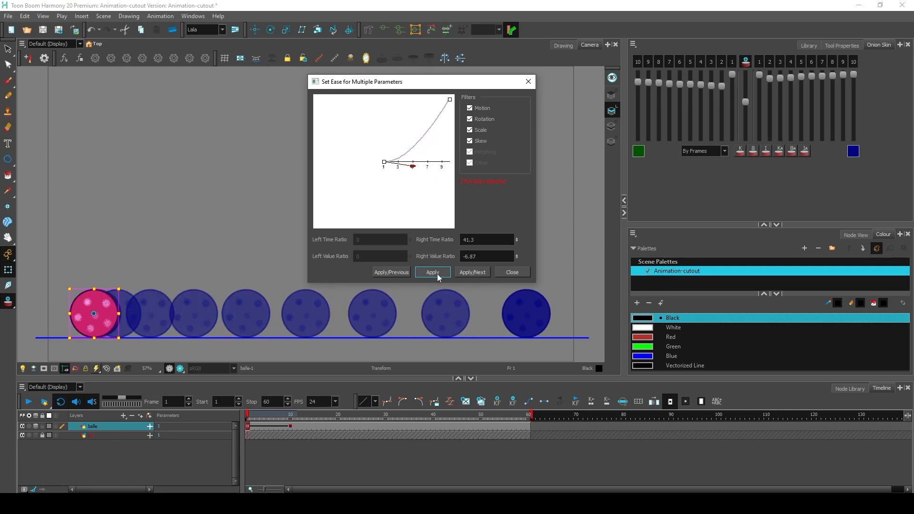
pyautogui.moveTo(413, 166); pyautogui.dragTo(433, 163)
pyautogui.click(431, 272)
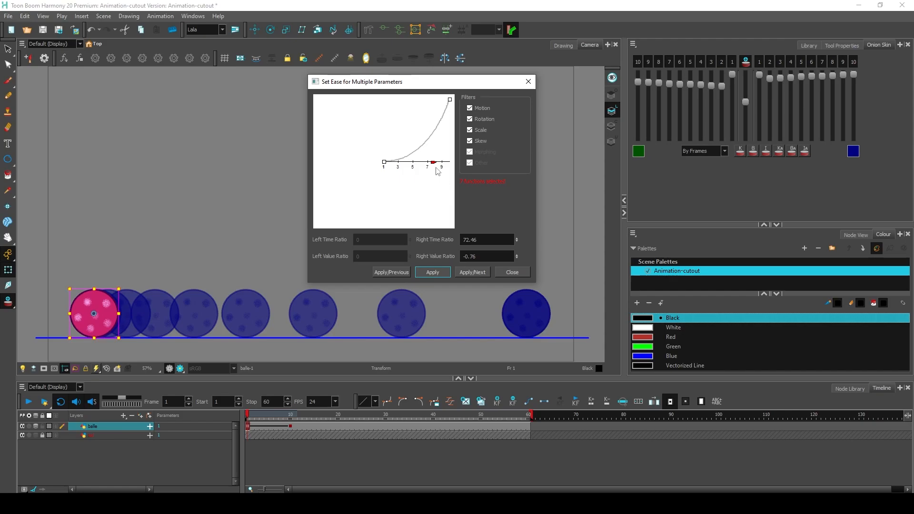
# Step: Apply a fast-start, slow-end ease with right time ratio 48.55 and right value ratio 119.85, and close the ease settings
pyautogui.moveTo(433, 162); pyautogui.dragTo(416, 86)
pyautogui.click(436, 273)
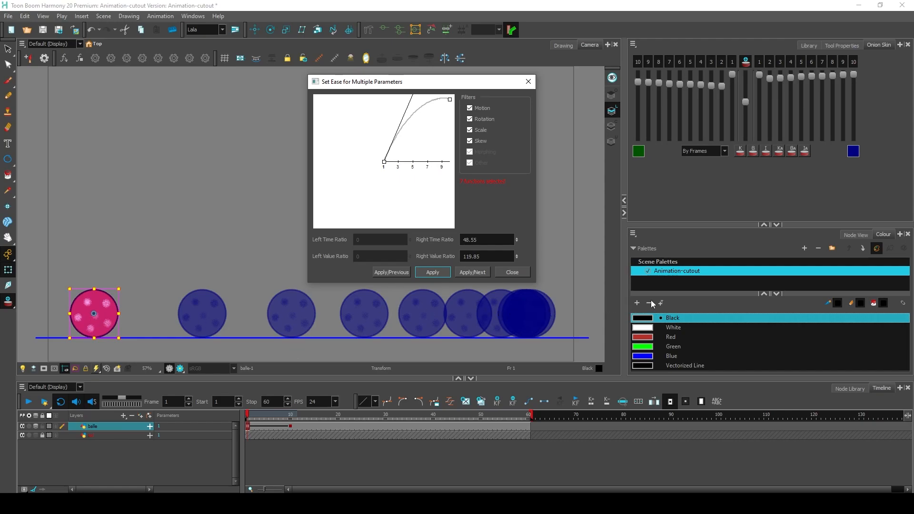
pyautogui.click(512, 271)
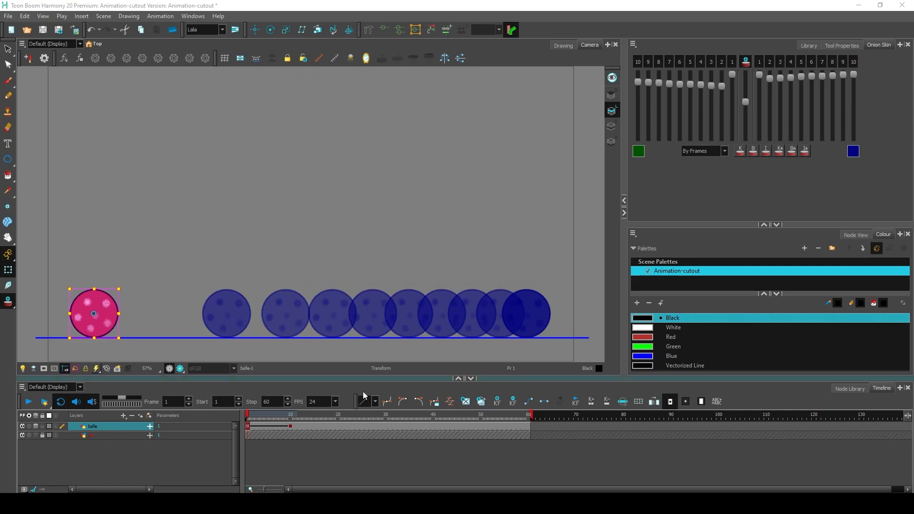
# Step: Move the ball's second keyframe from frame 10 to frame 40
pyautogui.click(289, 426)
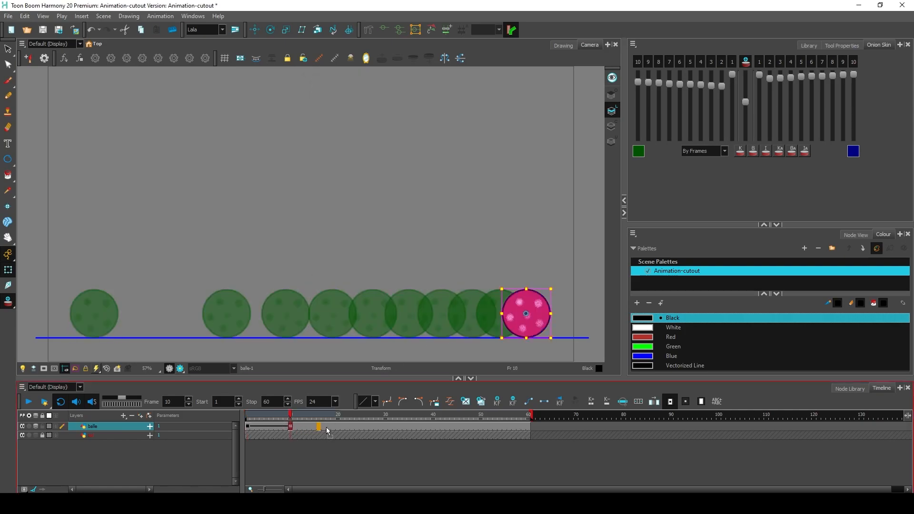
pyautogui.click(432, 425)
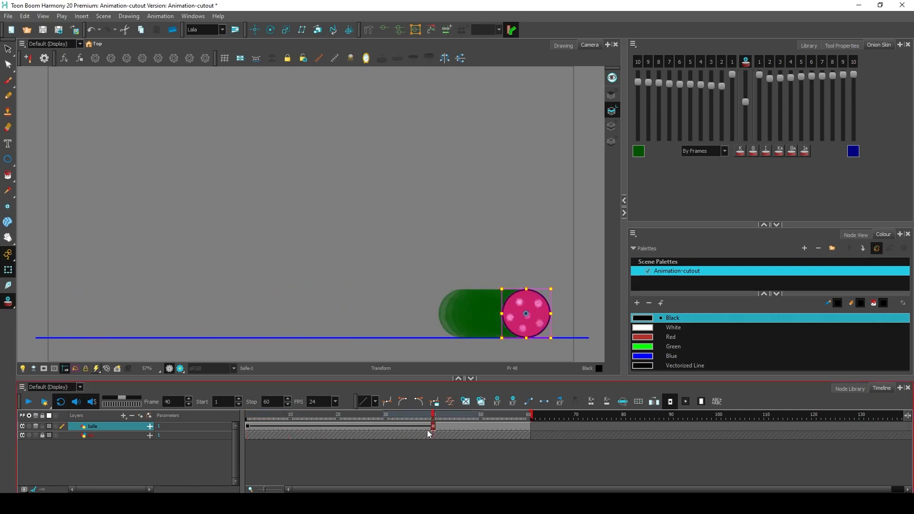
# Step: Set the first keyframe's ease to right time ratio 90.58 and right value ratio 0, apply it, and play the animation
pyautogui.click(248, 426)
pyautogui.click(448, 403)
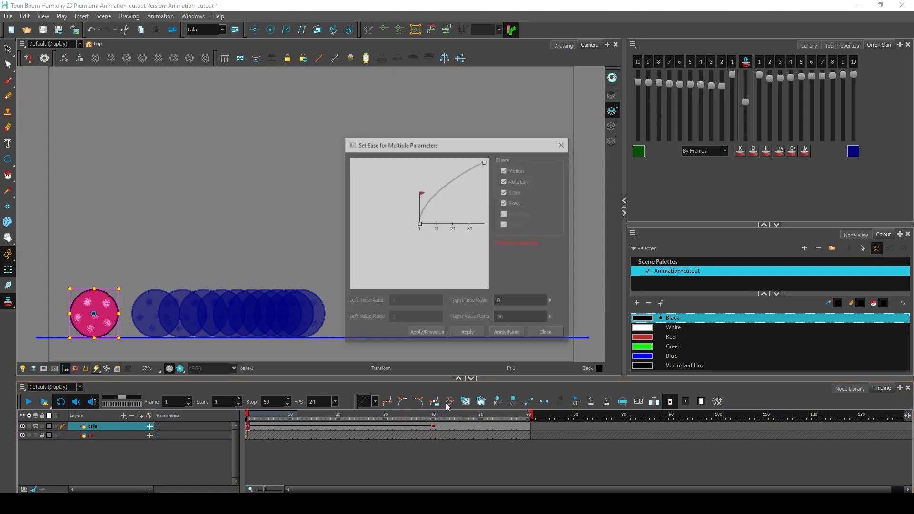
pyautogui.moveTo(510, 318); pyautogui.dragTo(493, 327)
pyautogui.press('Return')
pyautogui.moveTo(422, 227); pyautogui.dragTo(480, 230)
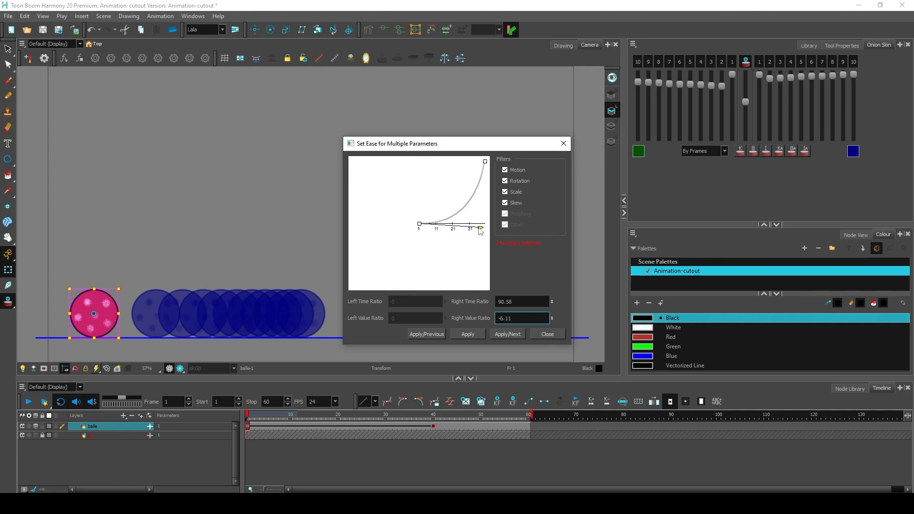
pyautogui.click(468, 334)
pyautogui.moveTo(514, 318); pyautogui.dragTo(494, 320)
pyautogui.write('0')
pyautogui.click(471, 335)
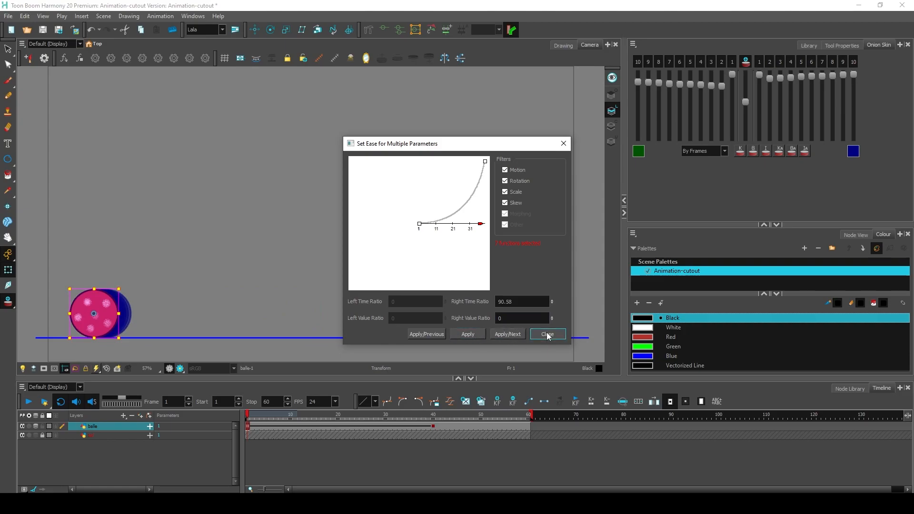
pyautogui.click(547, 334)
pyautogui.click(29, 402)
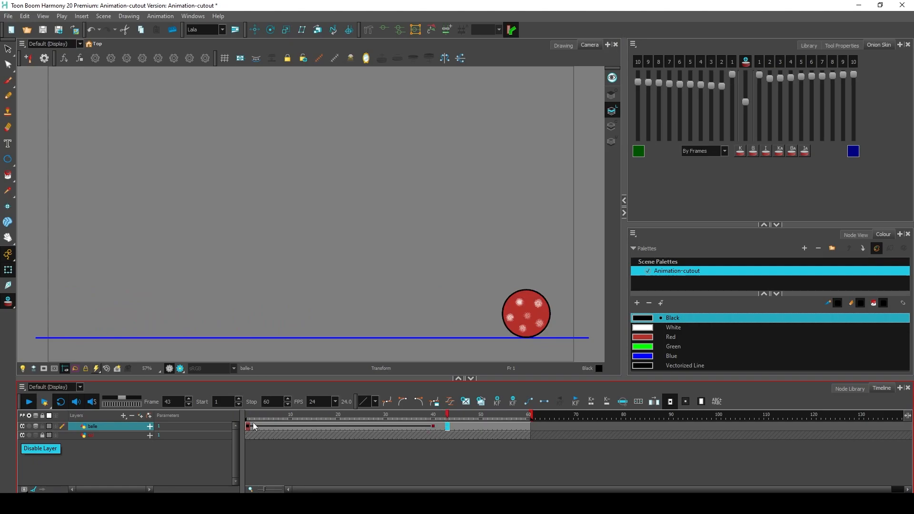
# Step: Set the right time ratio of the first keyframe's ease to 0, apply it, and close the ease settings
pyautogui.click(288, 429)
pyautogui.click(449, 403)
pyautogui.doubleClick(504, 303)
pyautogui.write('0')
pyautogui.click(468, 334)
pyautogui.click(547, 334)
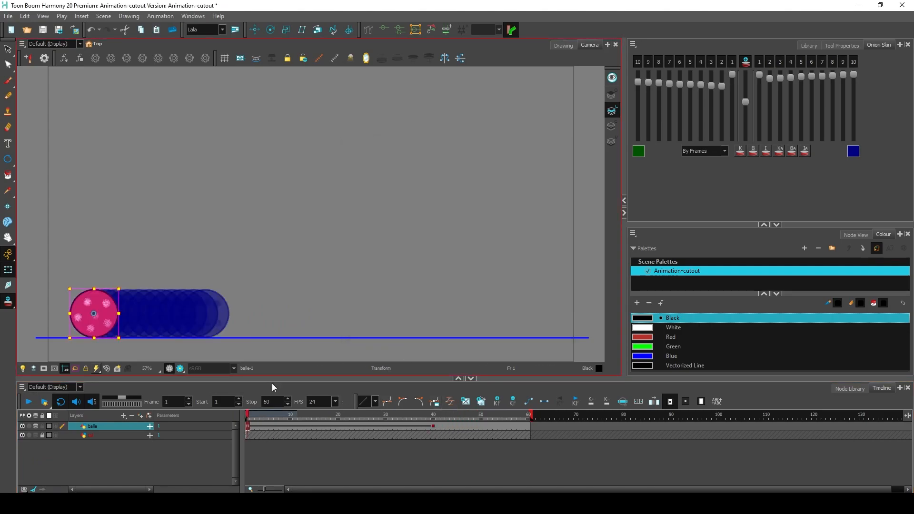
# Step: Set the first keyframe's ease to right time ratio 75 and right value ratio 0, apply it, and play the animation
pyautogui.click(29, 401)
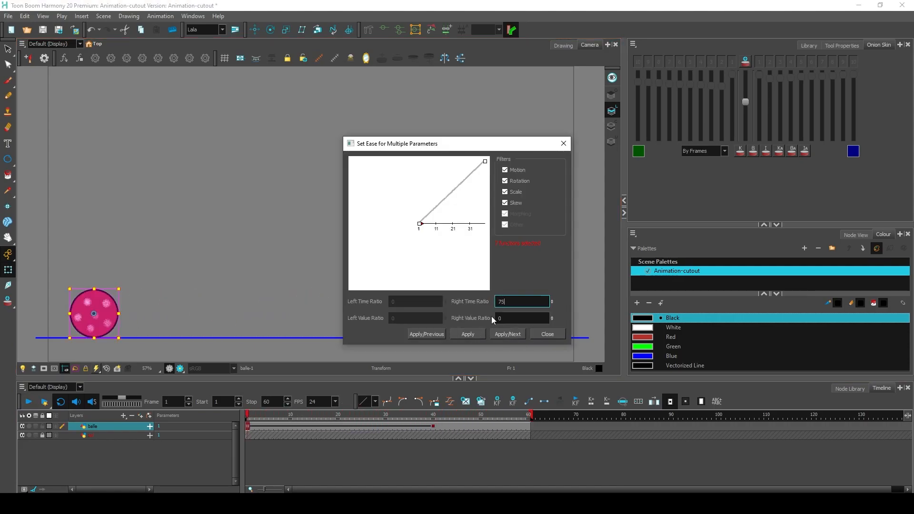
pyautogui.click(468, 335)
pyautogui.click(547, 335)
pyautogui.click(29, 402)
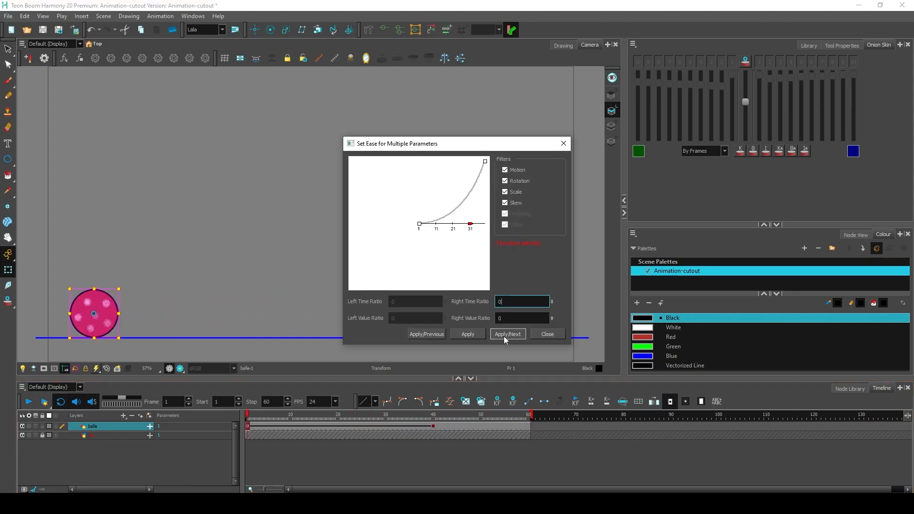
# Step: Set the first keyframe's ease to right time ratio 0 and right value ratio 75, apply it, and play the animation
pyautogui.press('Tab')
pyautogui.click(461, 335)
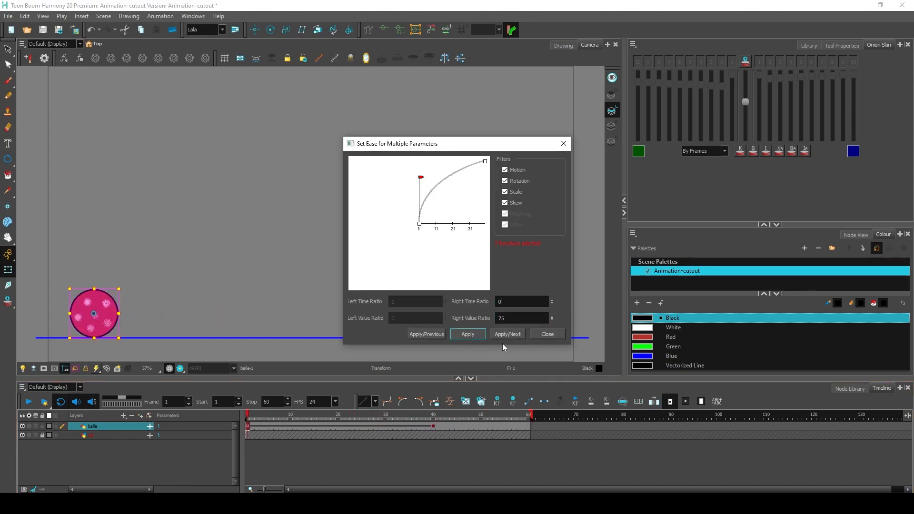
pyautogui.click(504, 334)
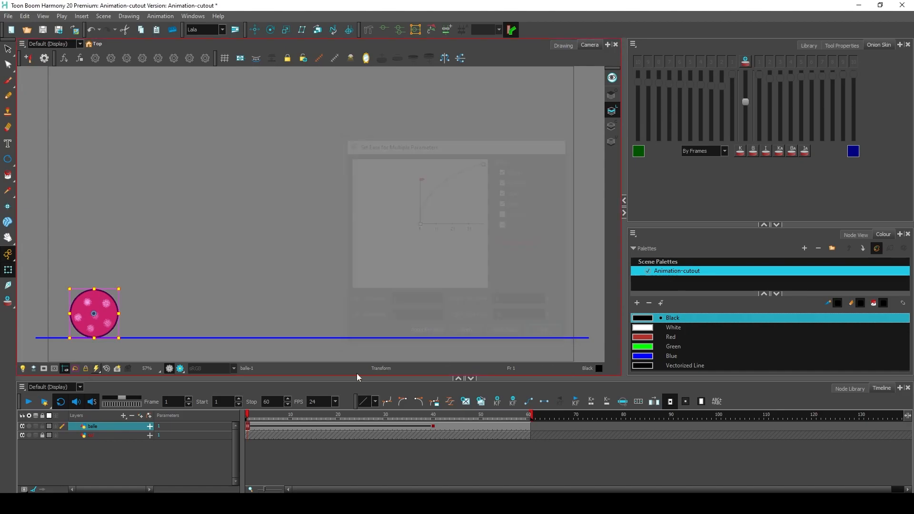
pyautogui.click(30, 406)
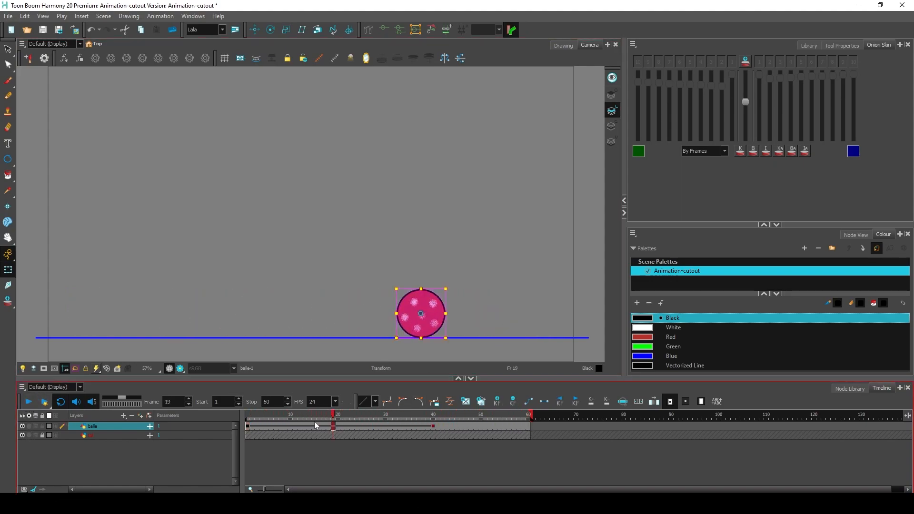
# Step: Restore the slow-start ease on the first keyframe with right time ratio 75 and right value ratio 0, and apply it
pyautogui.click(248, 425)
pyautogui.click(449, 401)
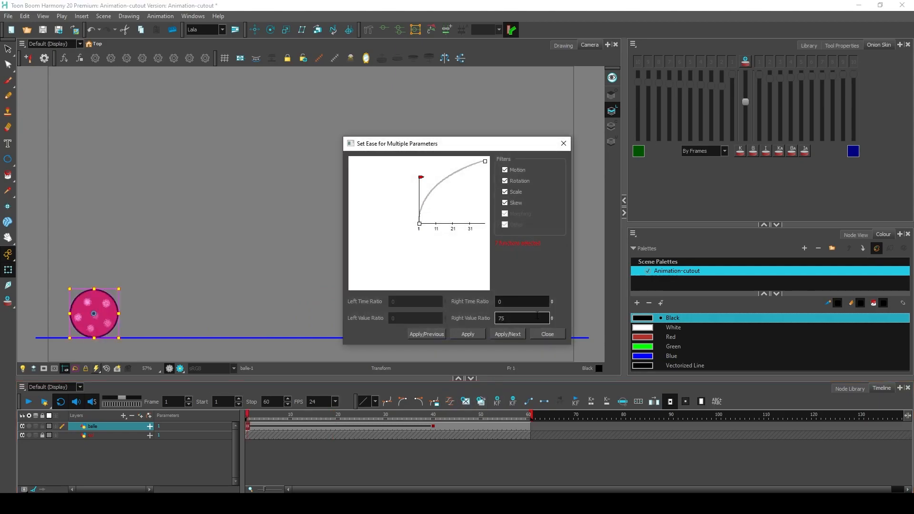
pyautogui.write('75')
pyautogui.press('Tab')
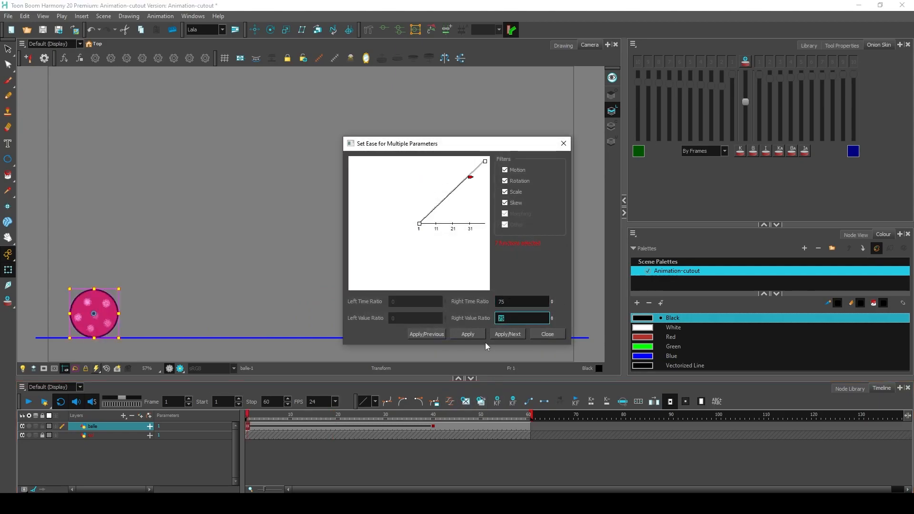
pyautogui.write('0')
pyautogui.click(506, 336)
pyautogui.click(435, 336)
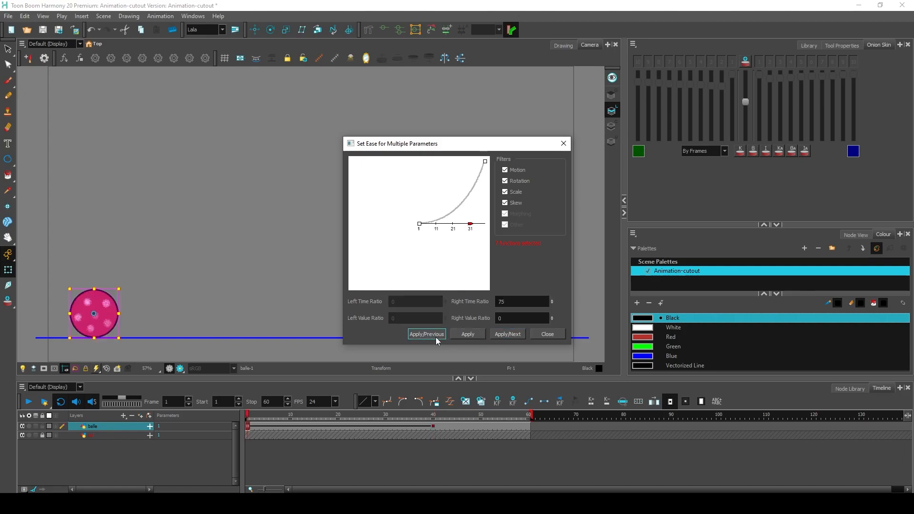
# Step: Ease the motion into the second keyframe so it also ends slowly, close the ease settings, and play the animation
pyautogui.click(511, 333)
pyautogui.click(460, 335)
pyautogui.click(427, 334)
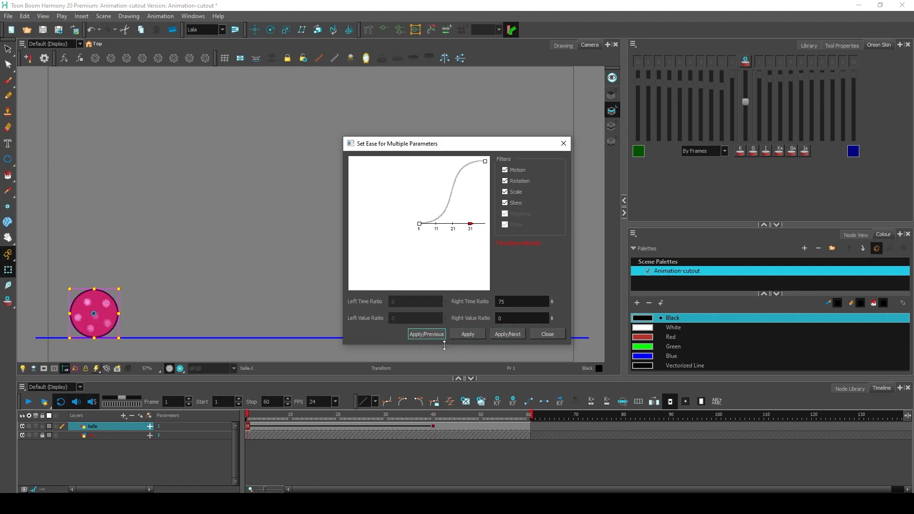
pyautogui.click(544, 335)
pyautogui.click(29, 402)
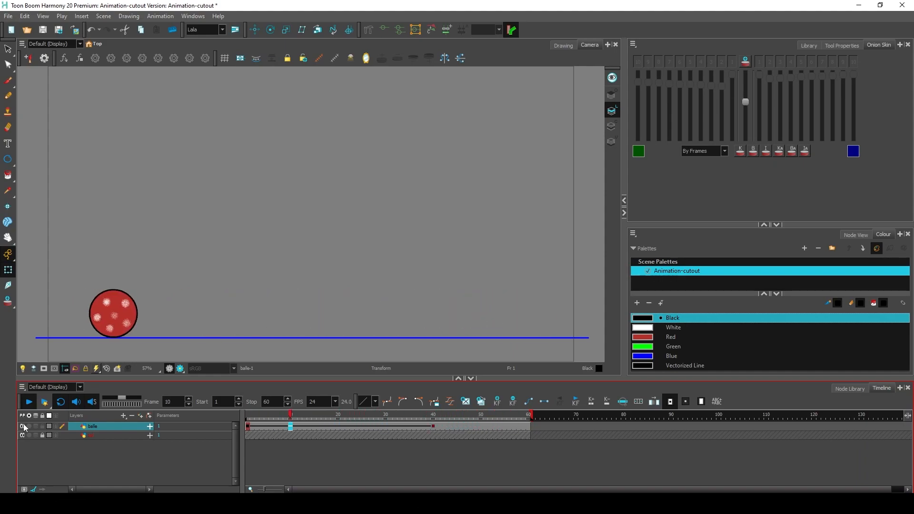
pyautogui.click(253, 417)
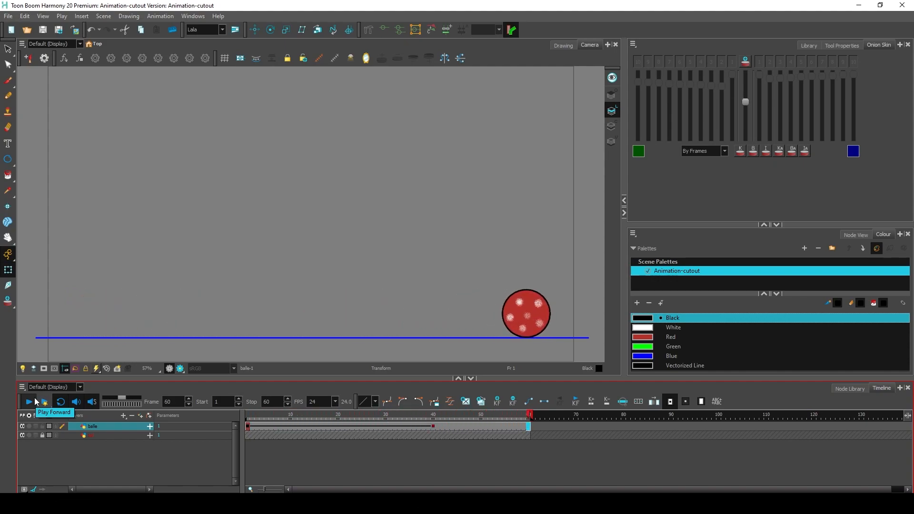
# Step: Create keyframes every 2 frames from frame 1 to 34 of the ball layer, keeping existing keyframes and forcing one at the end
pyautogui.click(248, 427)
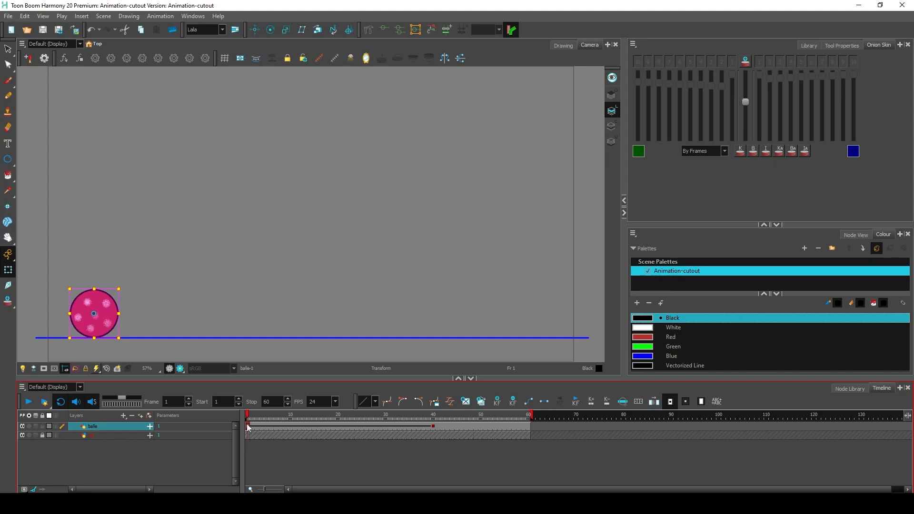
pyautogui.click(405, 426)
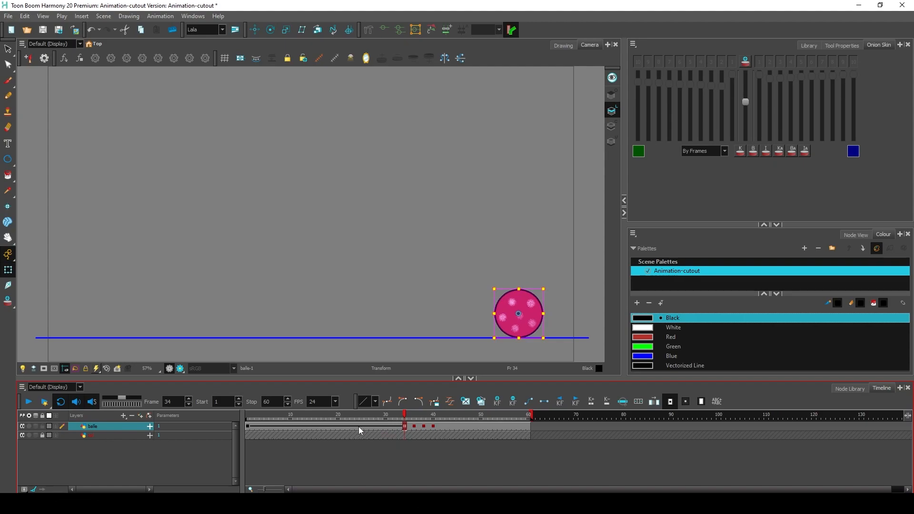
pyautogui.hotkey('shift', ',')
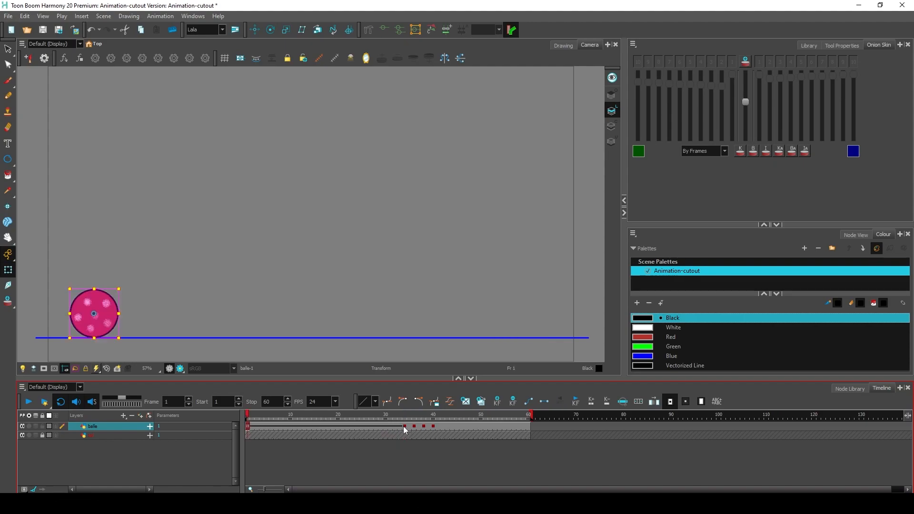
pyautogui.keyDown('shift'); pyautogui.click(404, 426); pyautogui.keyUp('shift')
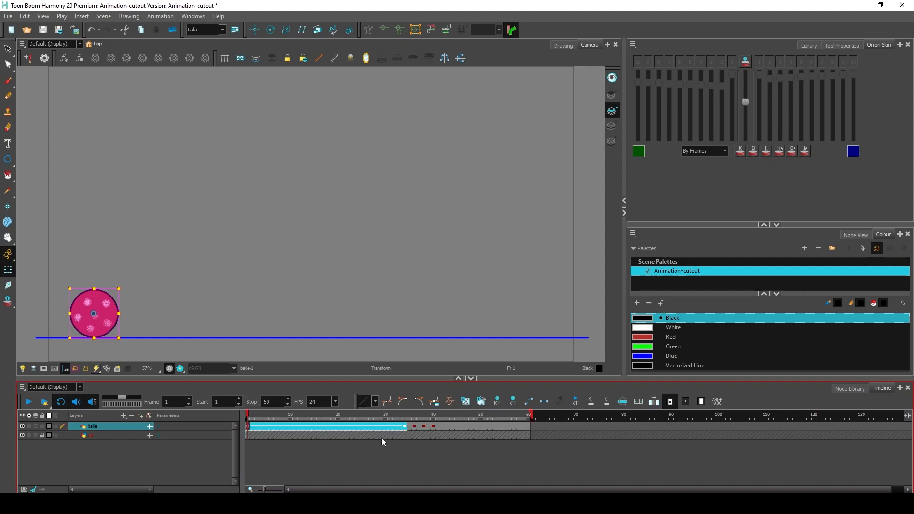
pyautogui.click(637, 401)
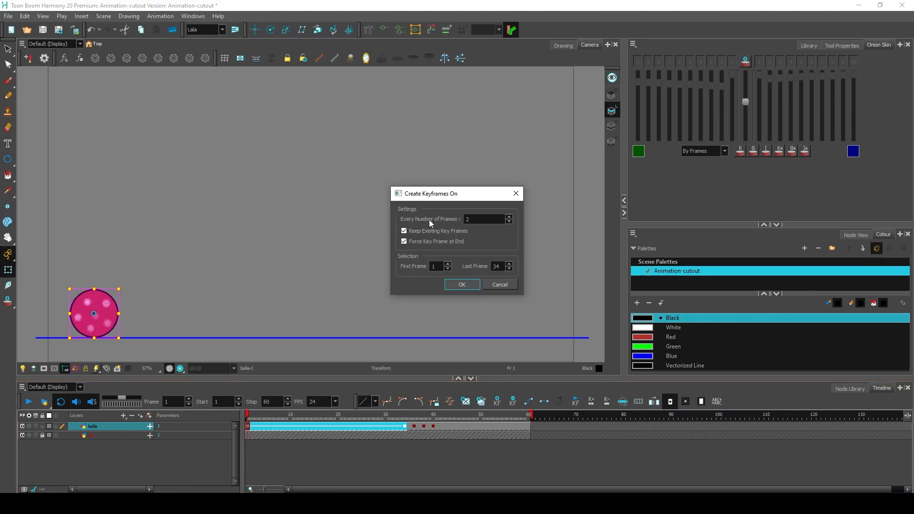
pyautogui.moveTo(493, 219); pyautogui.dragTo(464, 220)
pyautogui.write('2')
pyautogui.click(485, 221)
pyautogui.click(461, 285)
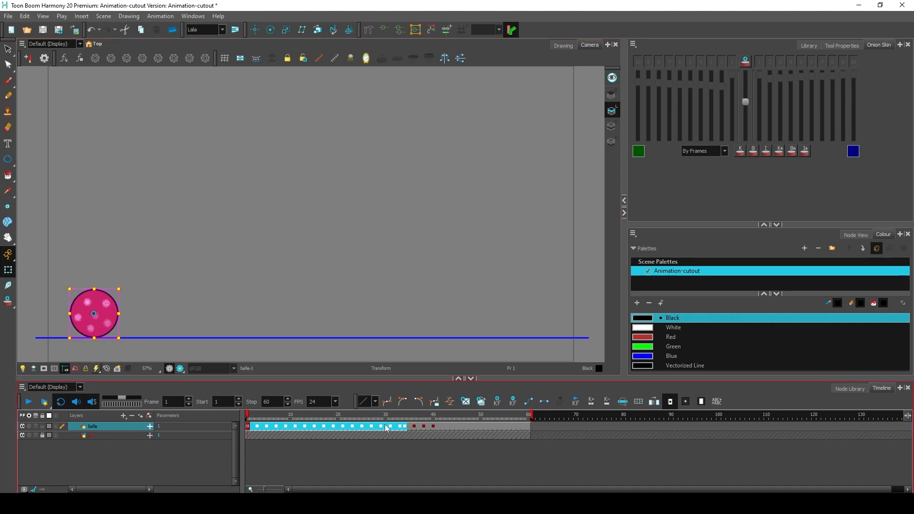
# Step: Undo the ball's keyframe changes and move the ball along the ground line to the middle of the scene at frame 1
pyautogui.hotkey('ctrl', 'z')
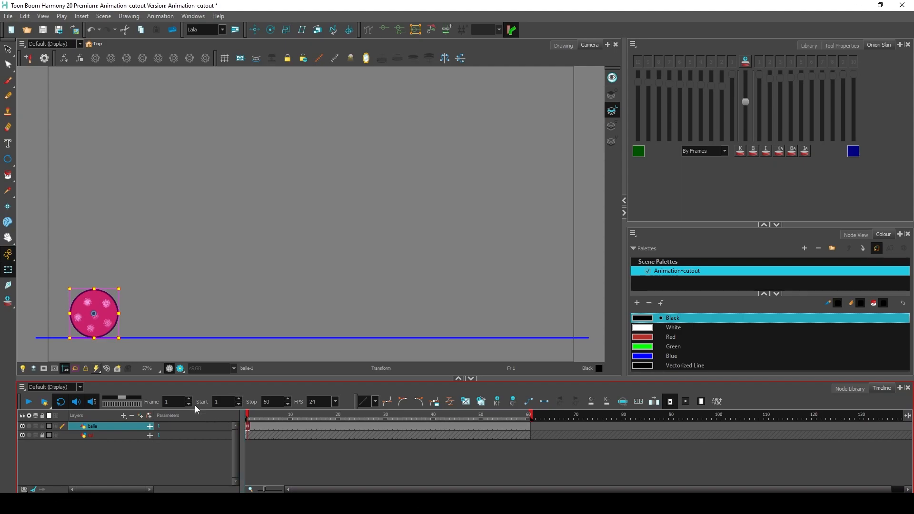
pyautogui.moveTo(99, 325); pyautogui.dragTo(309, 325)
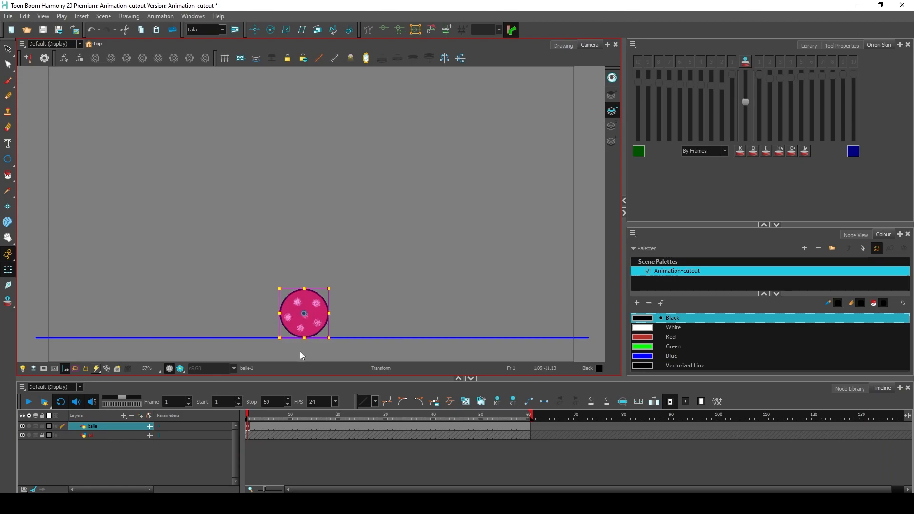
# Step: Try widening the ball and squashing it vertically about its centre pivot, and undo the scaling
pyautogui.moveTo(329, 313); pyautogui.dragTo(341, 313)
pyautogui.moveTo(305, 288); pyautogui.dragTo(316, 321)
pyautogui.click(321, 384)
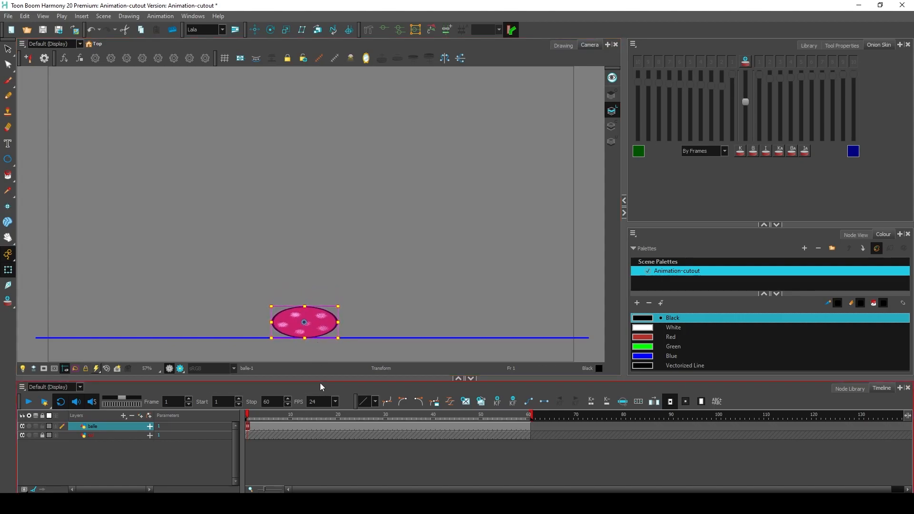
pyautogui.hotkey('ctrl', 'z')
pyautogui.hotkey('ctrl', 'z')
pyautogui.hotkey('ctrl', 'z')
pyautogui.click(318, 373)
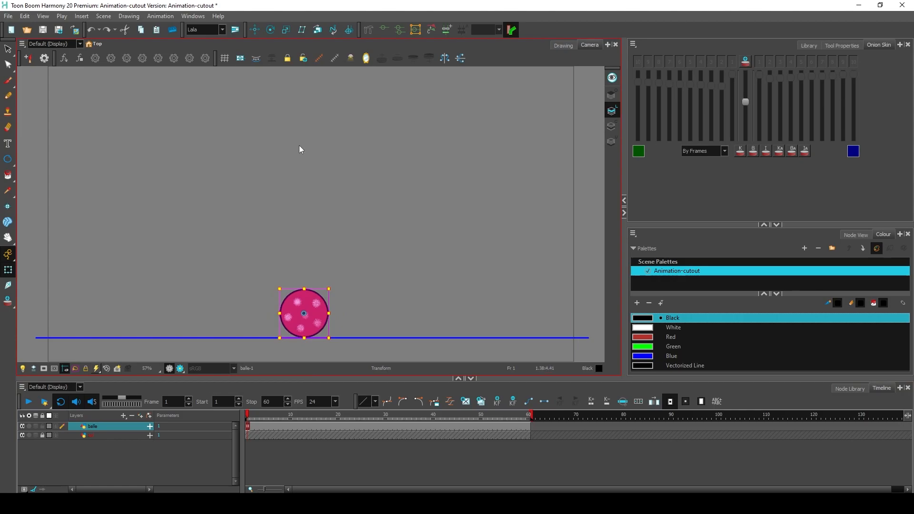
# Step: Move the ball's pivot point from its centre down to its contact point with the ground, using the Translate tool
pyautogui.click(255, 30)
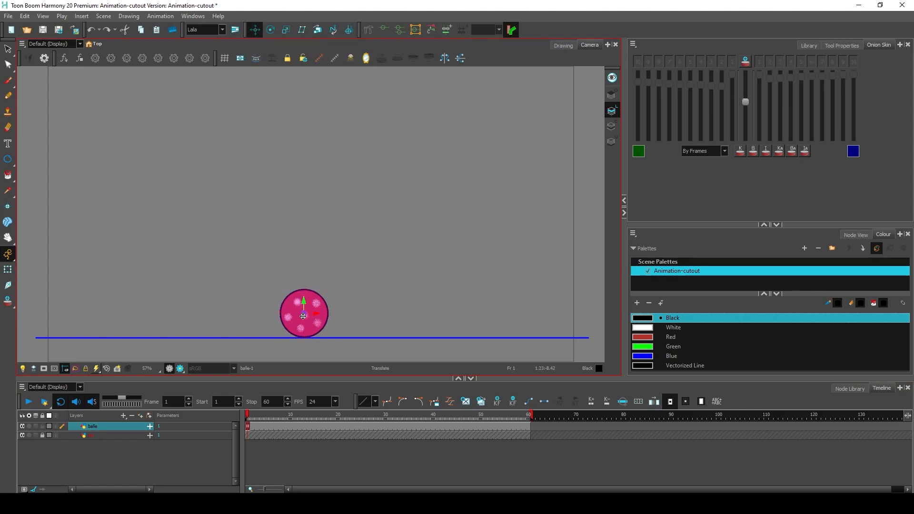
pyautogui.moveTo(304, 318); pyautogui.dragTo(304, 336)
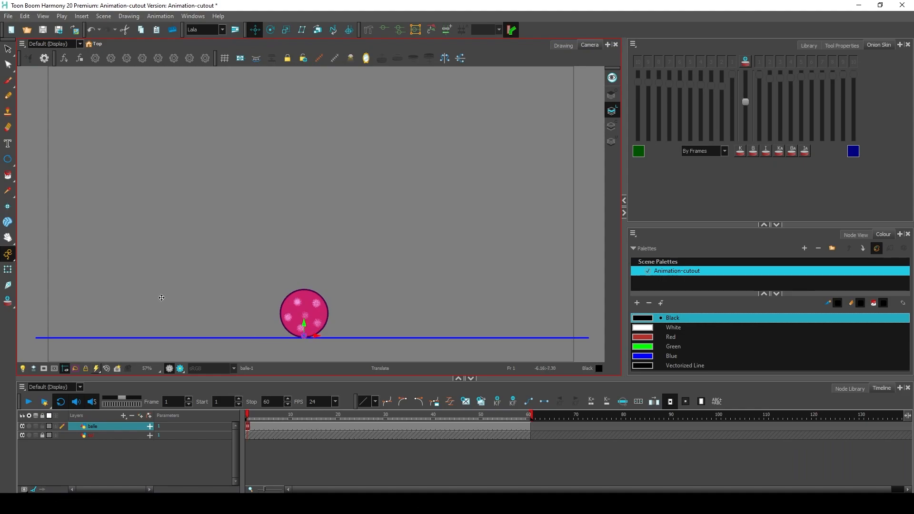
# Step: Raise the ball straight up to the upper part of the scene at frame 20 with the Transform tool
pyautogui.click(10, 270)
pyautogui.click(337, 426)
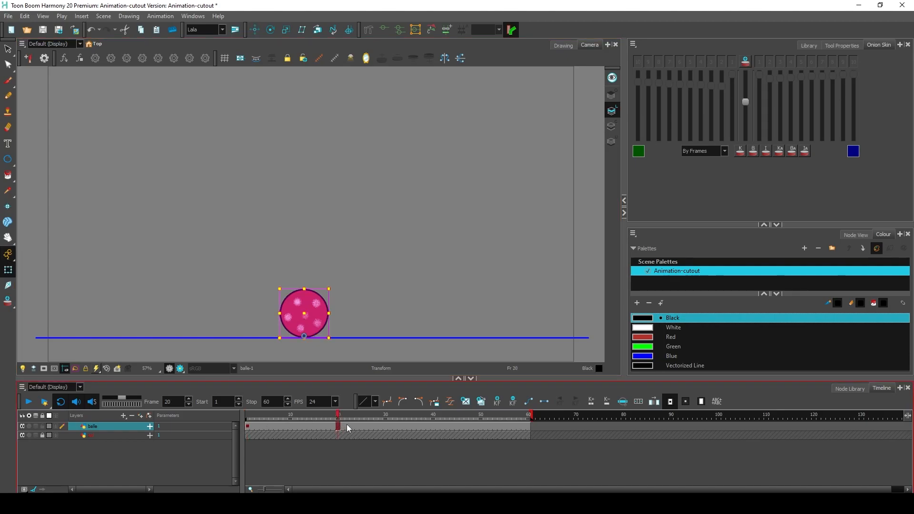
pyautogui.moveTo(318, 313); pyautogui.dragTo(318, 149)
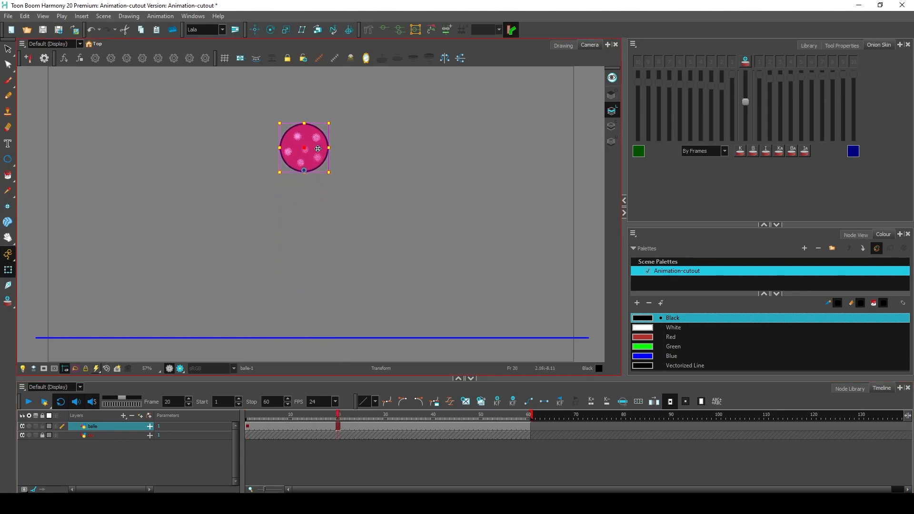
# Step: Copy the ball's ground-level keyframe from frame 1 and paste it at frame 40
pyautogui.click(248, 426)
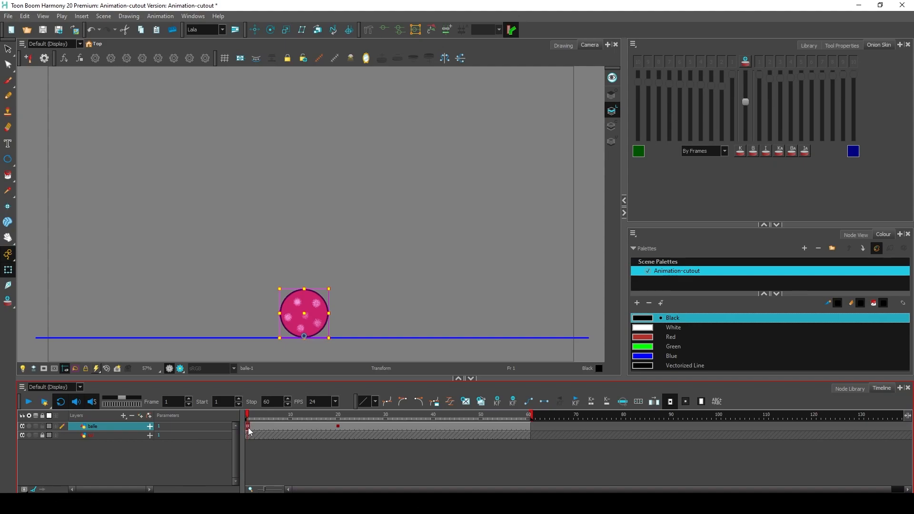
pyautogui.click(433, 426)
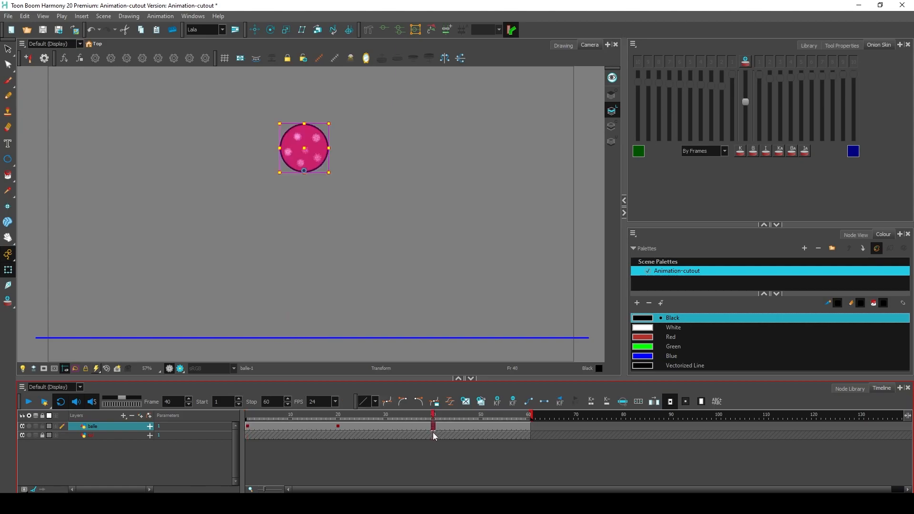
pyautogui.hotkey('ctrl', 'v')
# Step: Try stretching the ball taller and narrower at frame 40, and play the animation from frame 1
pyautogui.moveTo(304, 289); pyautogui.dragTo(304, 276)
pyautogui.moveTo(328, 307); pyautogui.dragTo(322, 307)
pyautogui.click(250, 415)
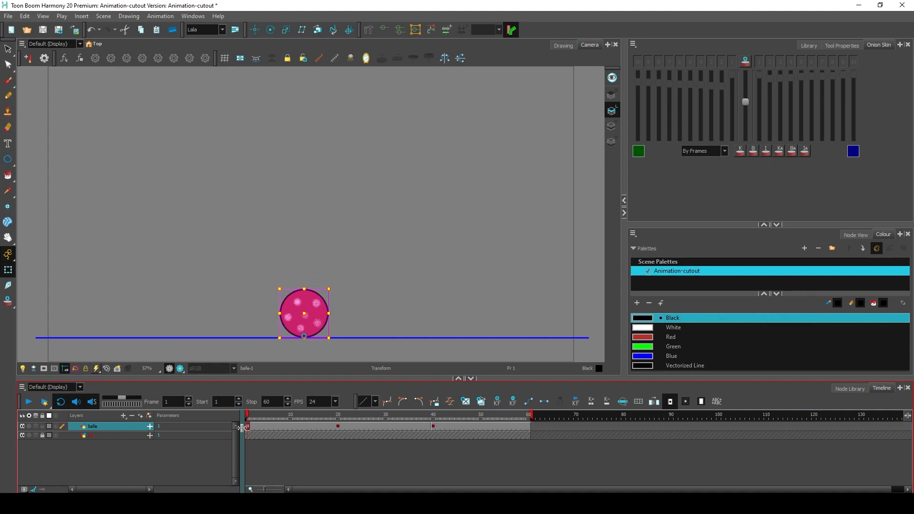
pyautogui.click(29, 401)
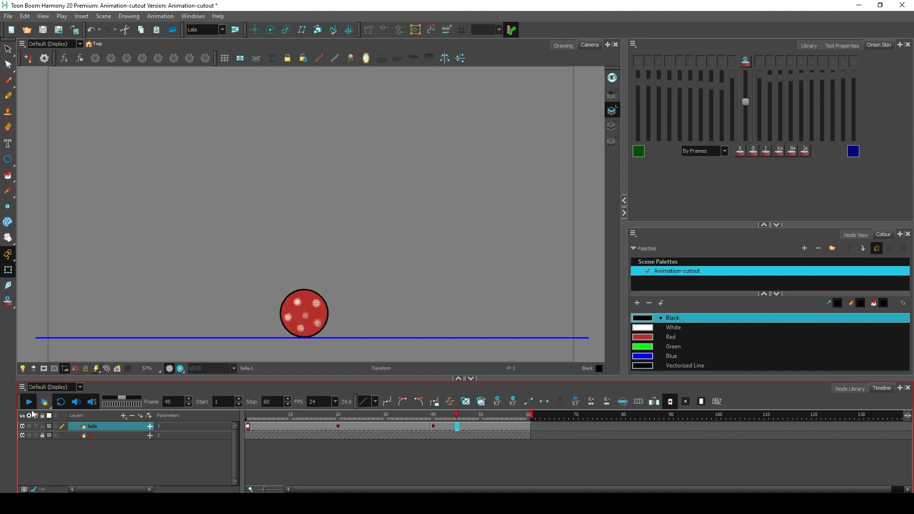
pyautogui.click(249, 414)
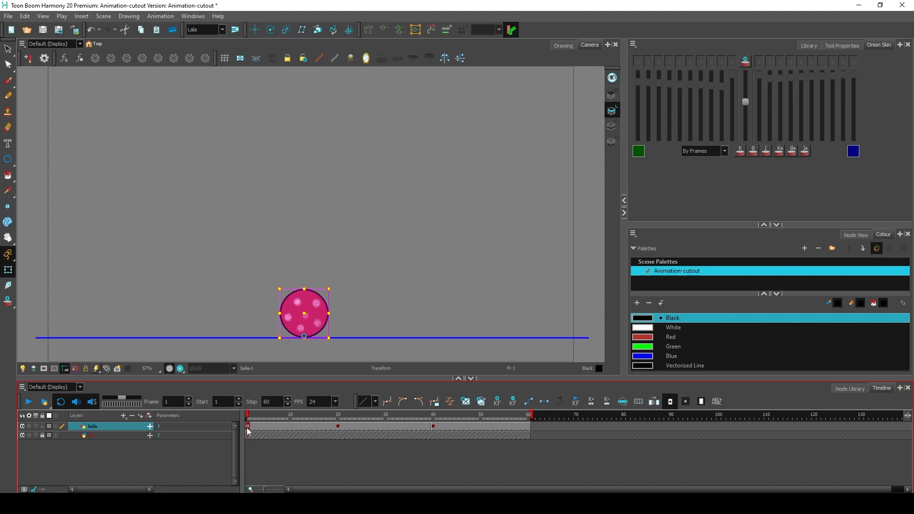
# Step: Step through the ball's keyframes at frames 1, 20 and 40 to compare its positions
pyautogui.moveTo(248, 427); pyautogui.dragTo(339, 426)
pyautogui.click(307, 426)
pyautogui.click(338, 427)
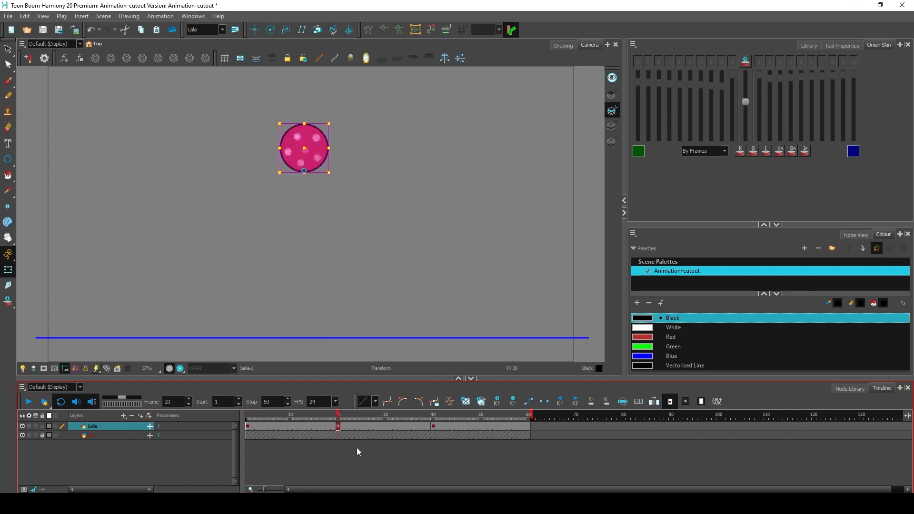
pyautogui.click(433, 427)
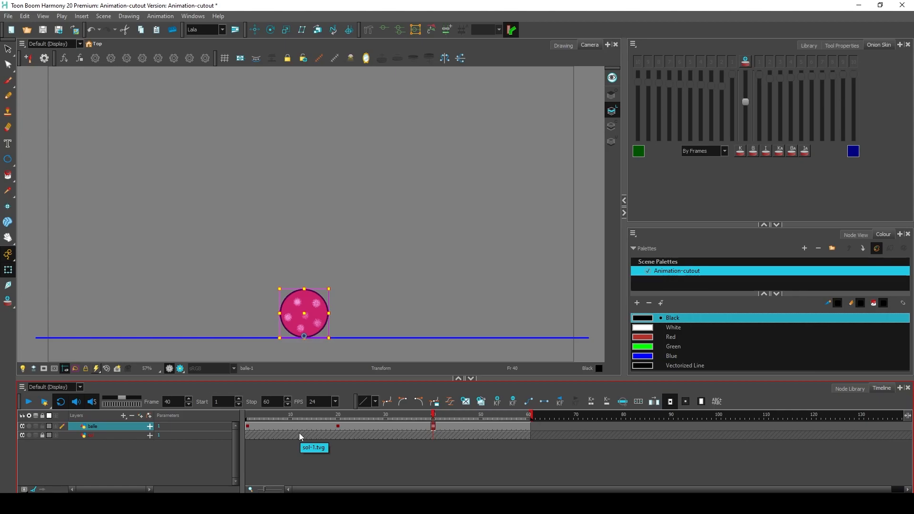
pyautogui.click(338, 427)
pyautogui.click(433, 417)
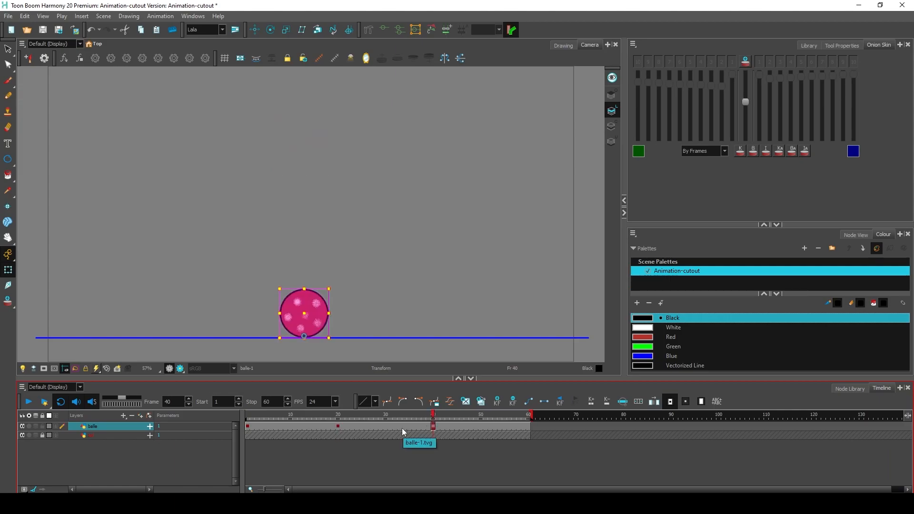
# Step: Convert the ball's keyframes at frames 1 and 20 to motion keyframes, play the bounce, and return to frame 1
pyautogui.hotkey('shift', ',')
pyautogui.keyDown('shift'); pyautogui.click(337, 427); pyautogui.keyUp('shift')
pyautogui.click(530, 402)
pyautogui.click(30, 402)
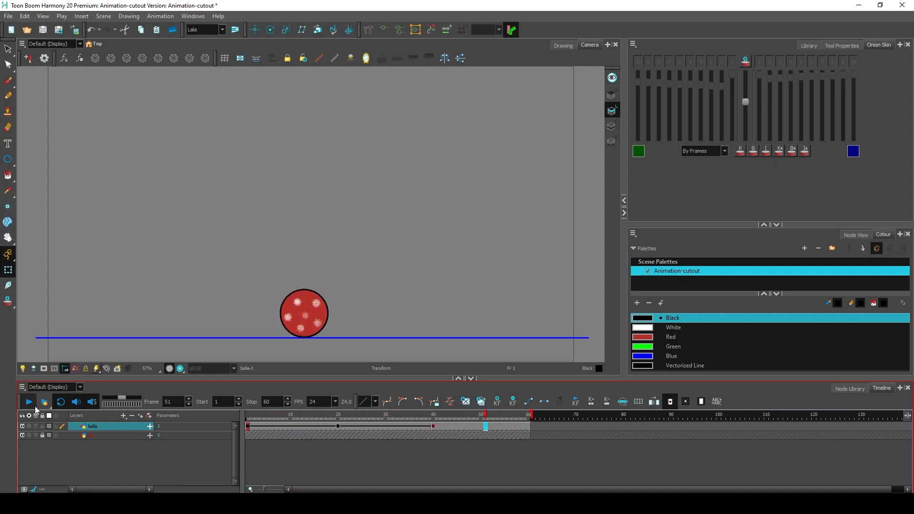
pyautogui.click(247, 426)
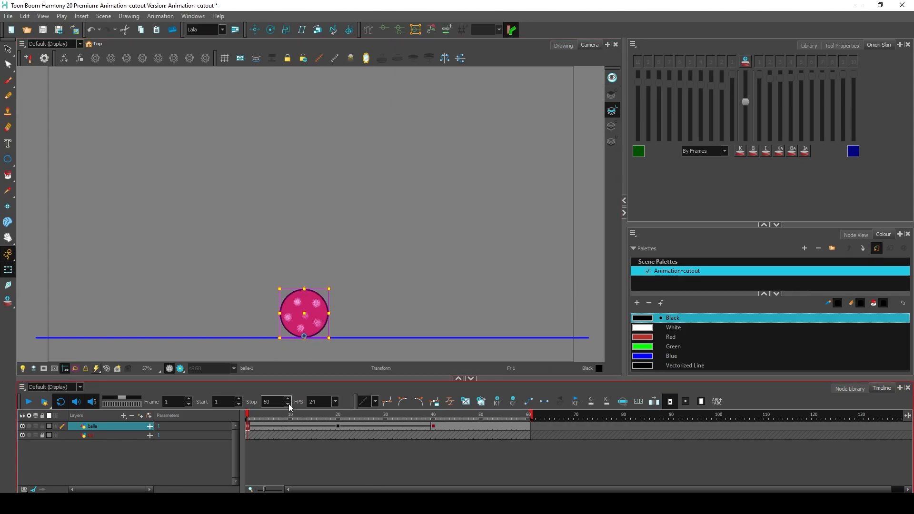
# Step: Scrub through the ball's interpolated rise, and convert its keyframes at frames 1 and 20 to stop-motion keyframes
pyautogui.click(272, 425)
pyautogui.moveTo(273, 422); pyautogui.dragTo(306, 422)
pyautogui.click(263, 426)
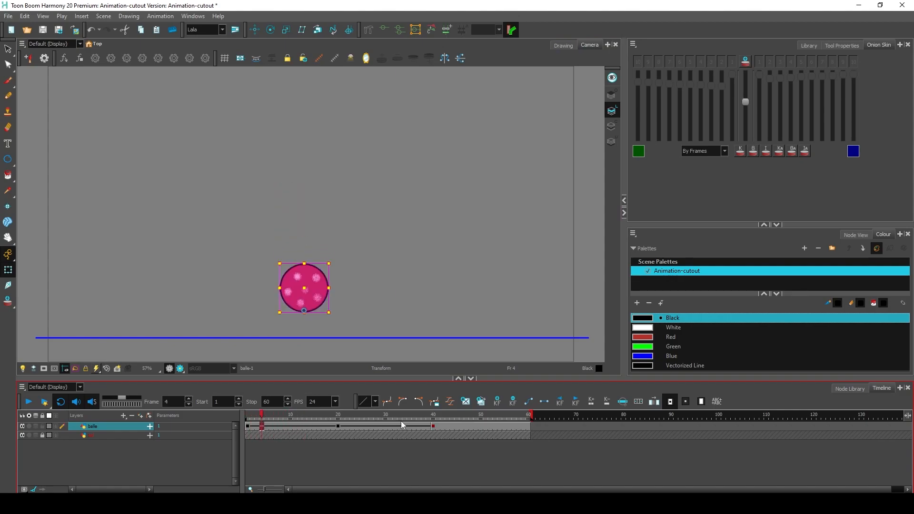
pyautogui.click(543, 402)
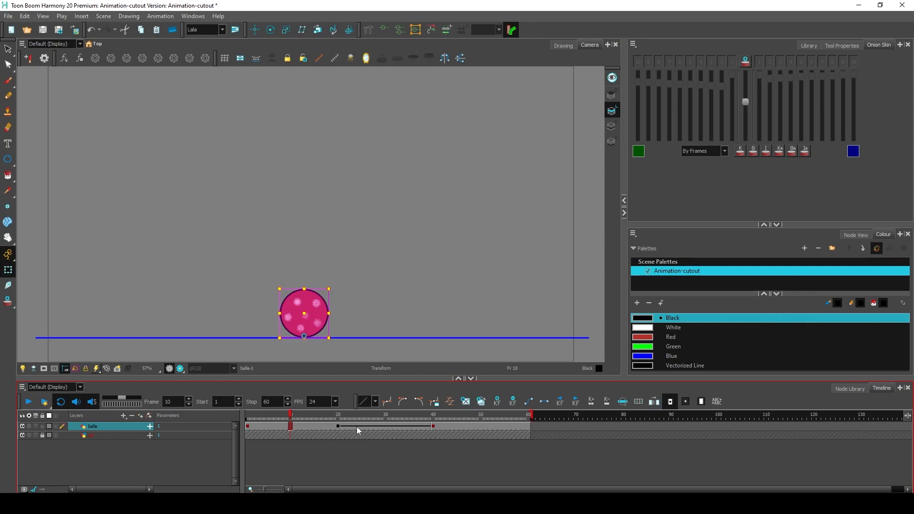
pyautogui.moveTo(338, 426); pyautogui.dragTo(247, 426)
pyautogui.click(529, 403)
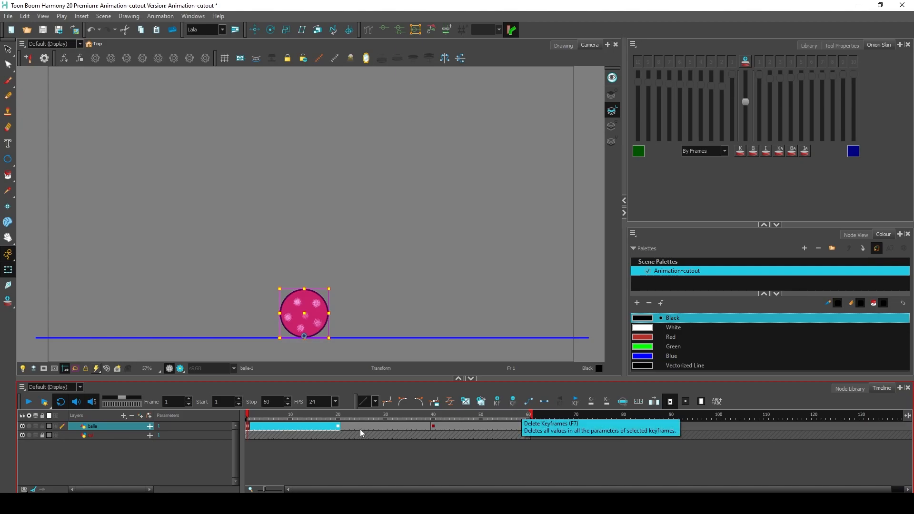
# Step: Add a keyframe at frame 5 with the ball squashed flatter and wider on the ground line
pyautogui.click(248, 427)
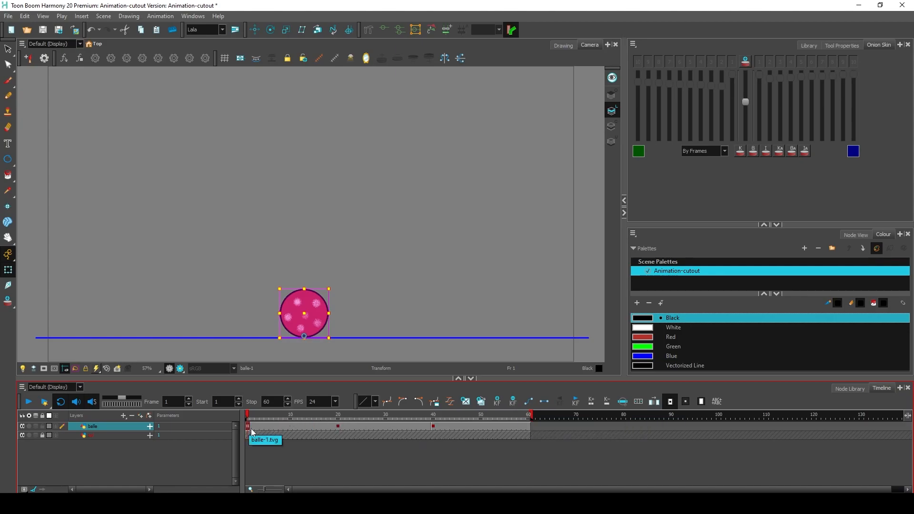
pyautogui.click(337, 426)
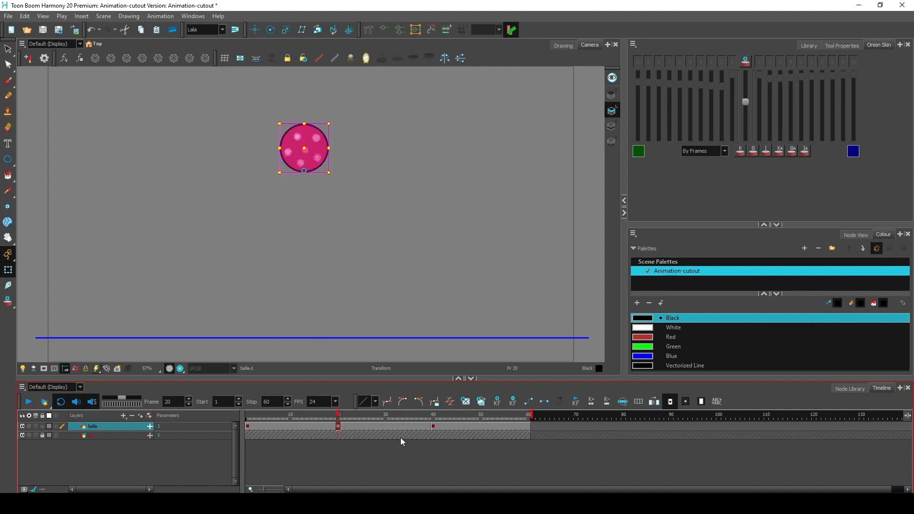
pyautogui.click(433, 426)
pyautogui.click(247, 426)
pyautogui.click(266, 426)
pyautogui.moveTo(305, 292); pyautogui.dragTo(333, 319)
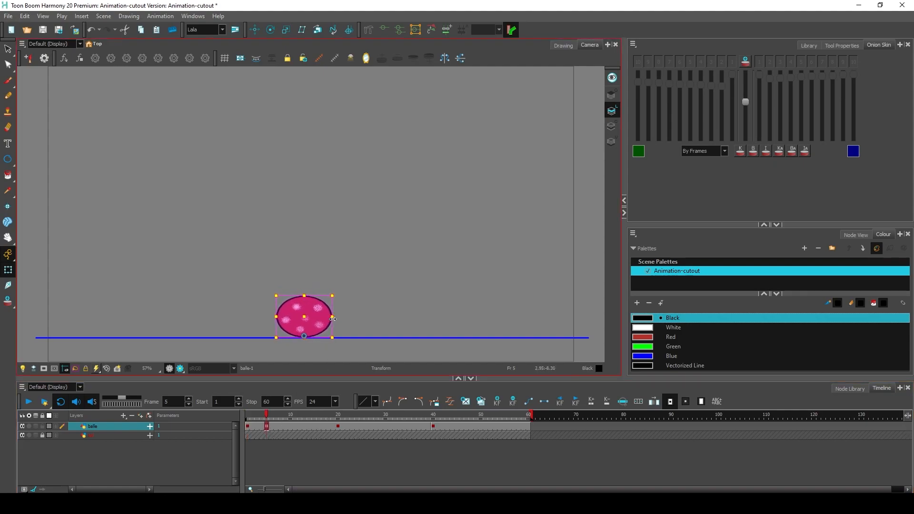
pyautogui.click(267, 426)
pyautogui.press('Delete')
pyautogui.hotkey('ctrl', 'z')
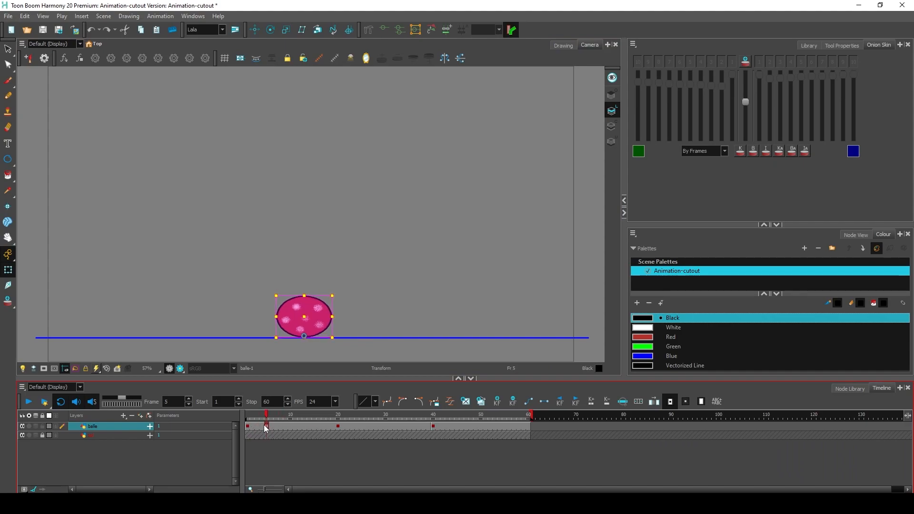
pyautogui.click(248, 427)
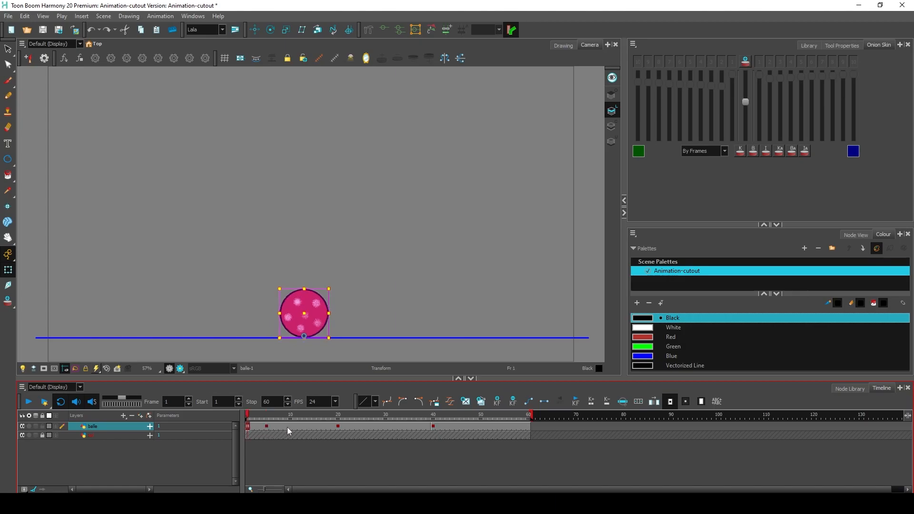
# Step: Try stretching the squashed ball taller at frame 9, compare it with earlier frames, and delete that keyframe
pyautogui.click(288, 427)
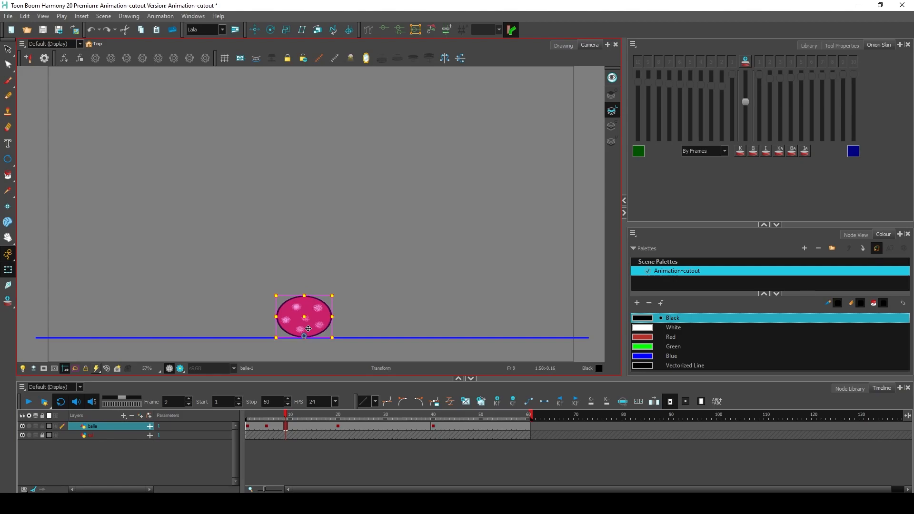
pyautogui.moveTo(304, 295); pyautogui.dragTo(304, 281)
pyautogui.moveTo(332, 310); pyautogui.dragTo(329, 309)
pyautogui.moveTo(305, 281); pyautogui.dragTo(305, 279)
pyautogui.click(257, 415)
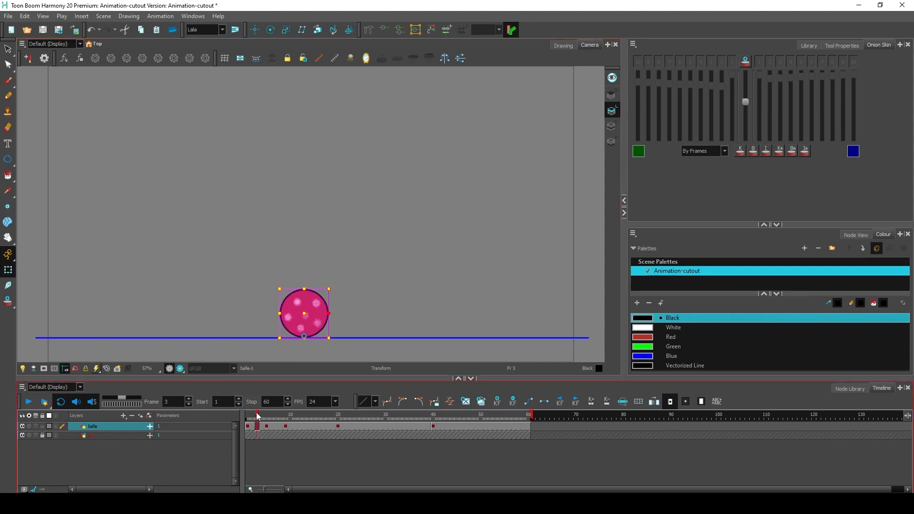
pyautogui.click(286, 416)
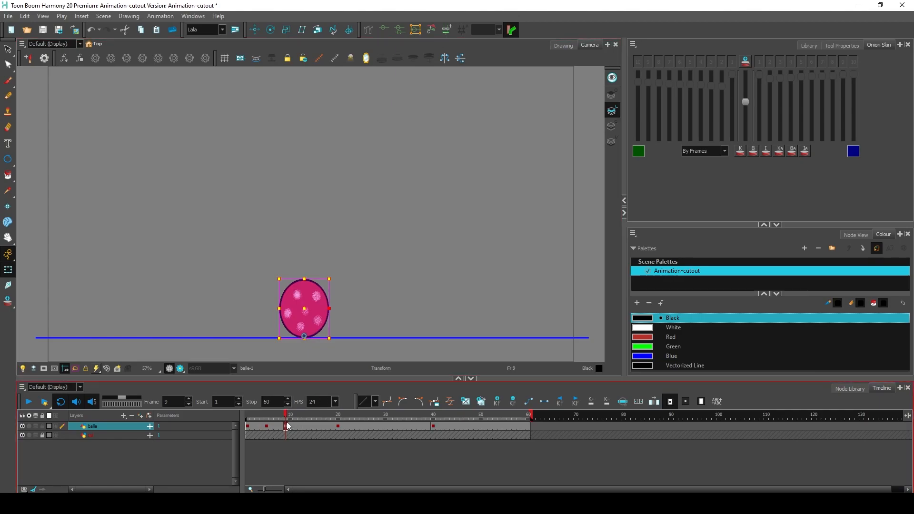
pyautogui.click(512, 403)
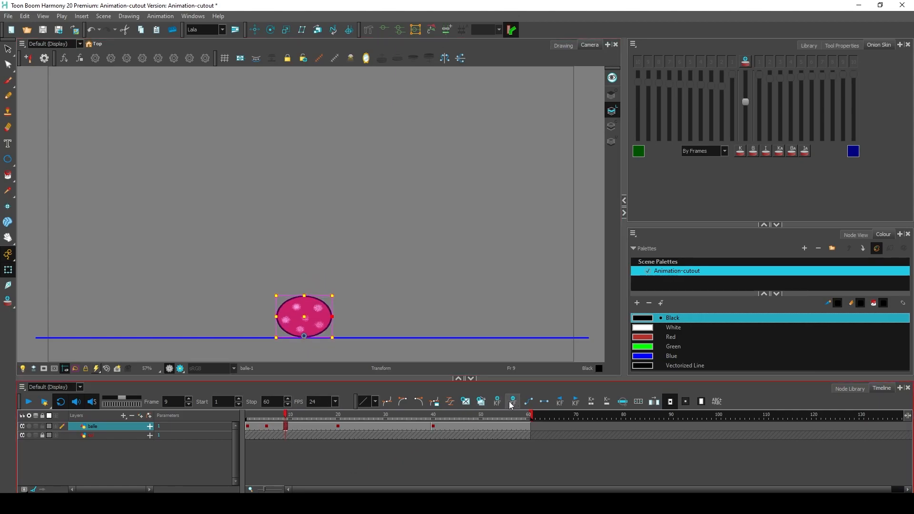
# Step: Copy the round ball pose from frame 1 to frame 10, stretch it taller and narrower, and scrub to check the poses
pyautogui.click(249, 431)
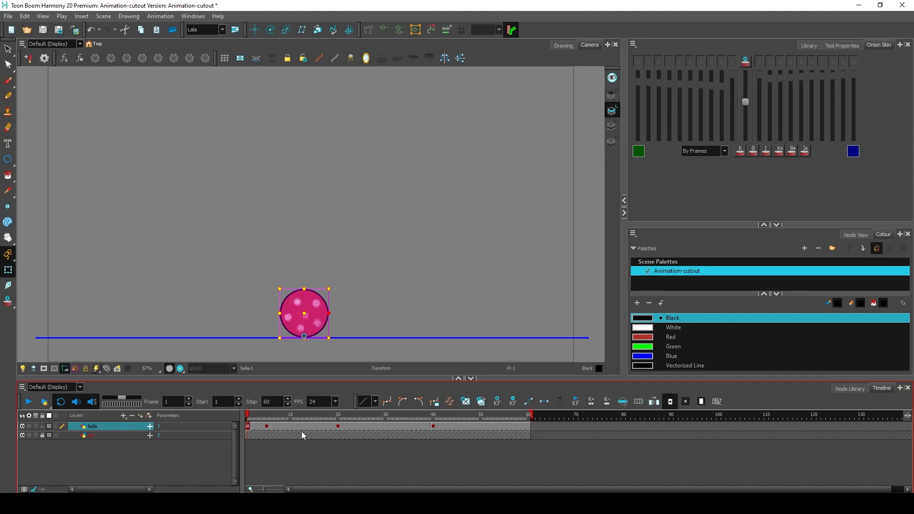
pyautogui.click(266, 426)
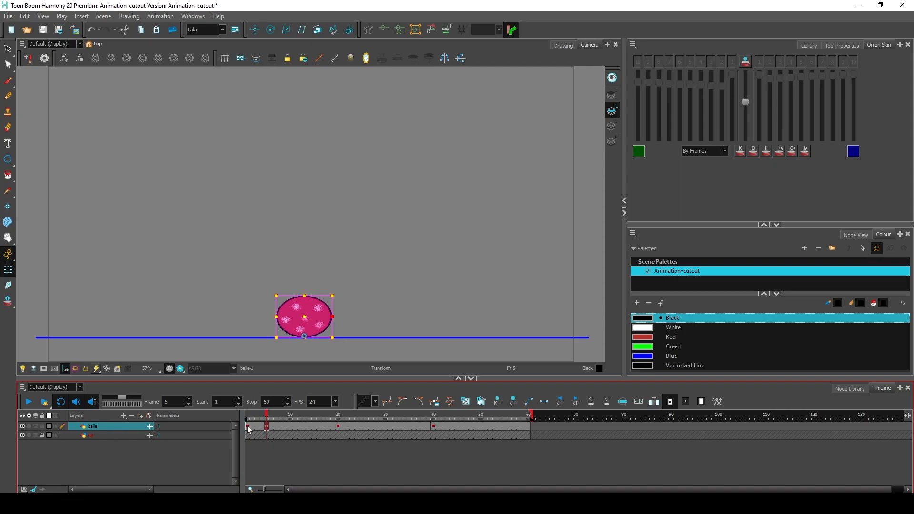
pyautogui.click(247, 428)
pyautogui.click(287, 426)
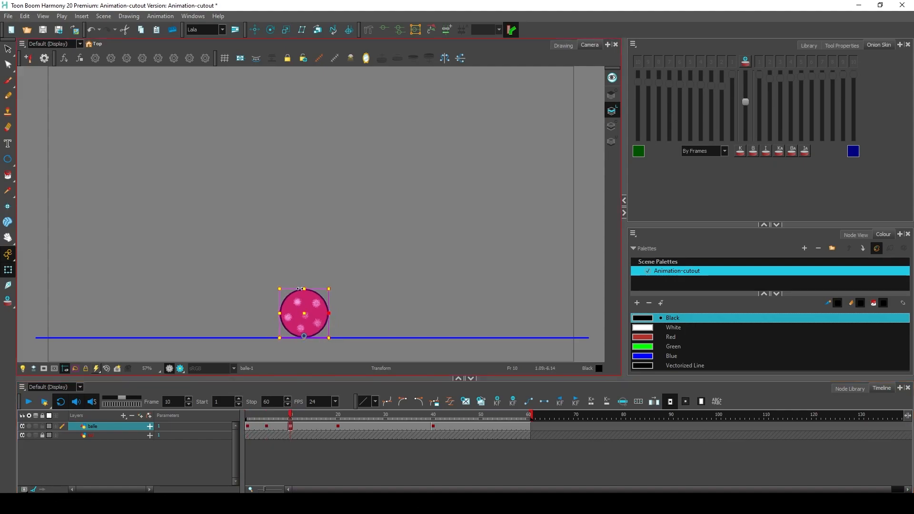
pyautogui.moveTo(304, 289); pyautogui.dragTo(304, 279)
pyautogui.moveTo(329, 309); pyautogui.dragTo(325, 309)
pyautogui.click(251, 417)
pyautogui.click(291, 417)
pyautogui.click(319, 418)
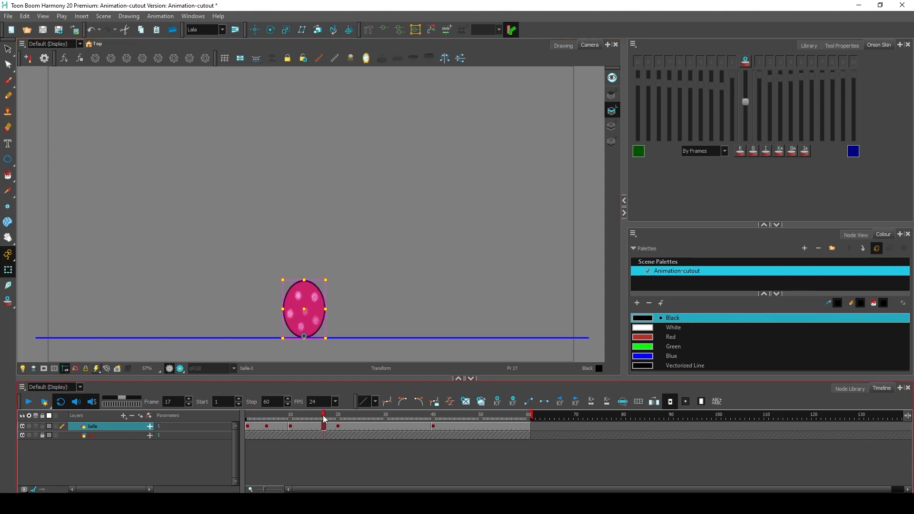
pyautogui.click(339, 418)
# Step: Copy the squashed ball keyframe from frame 5 and paste it at frame 36
pyautogui.click(414, 418)
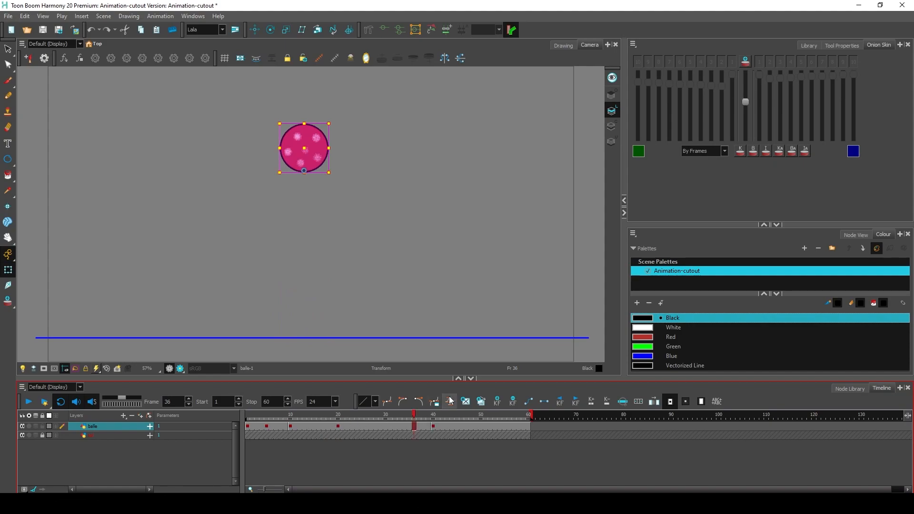
pyautogui.moveTo(327, 307); pyautogui.dragTo(331, 307)
pyautogui.click(512, 402)
pyautogui.click(267, 426)
pyautogui.click(413, 427)
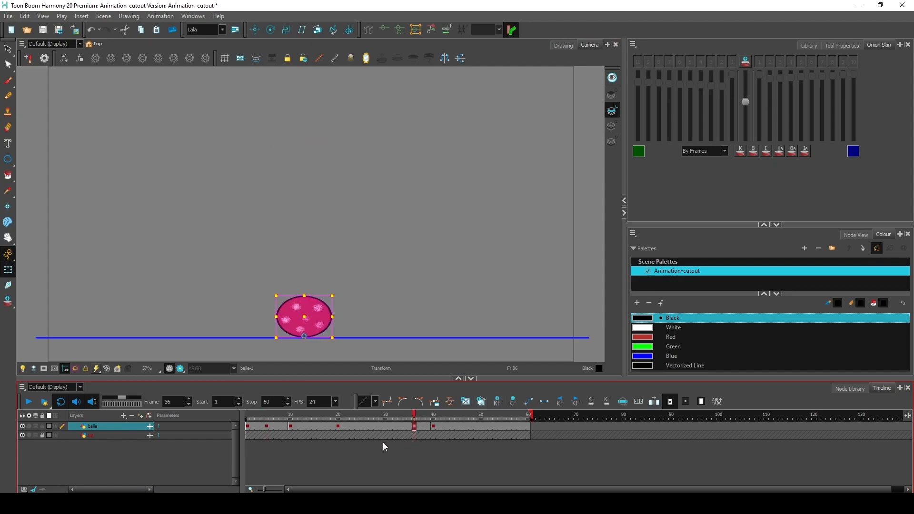
# Step: Copy the stretched ball keyframe from frame 10 to frame 32, and play the animation
pyautogui.click(290, 427)
pyautogui.click(395, 426)
pyautogui.hotkey('ctrl', 'v')
pyautogui.press('Return')
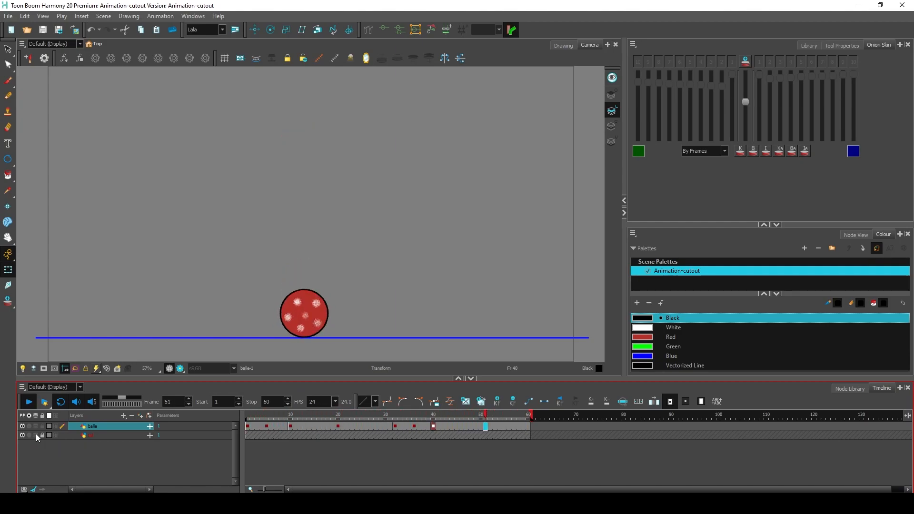
pyautogui.click(29, 402)
# Step: Try converting the ball's keyframes from frame 1 to 36 to motion keyframes, and play the bounce
pyautogui.keyDown('shift'); pyautogui.click(416, 426); pyautogui.keyUp('shift')
pyautogui.click(527, 406)
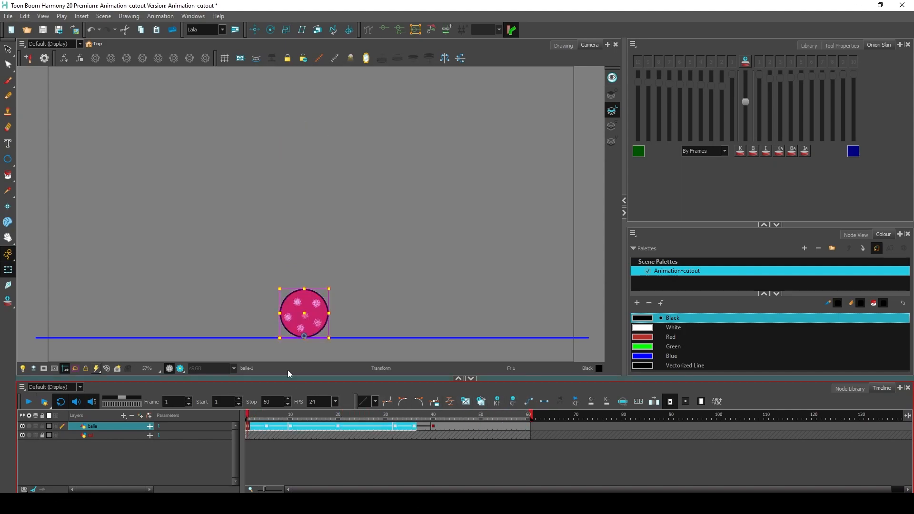
pyautogui.click(29, 402)
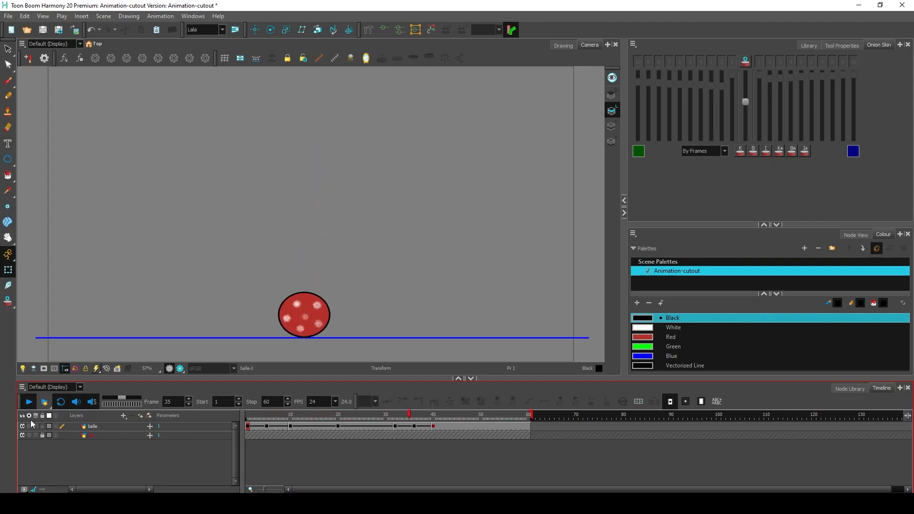
# Step: Try moving the ball's keyframes at frames 40 and 36 to later frames, and undo each move
pyautogui.click(415, 426)
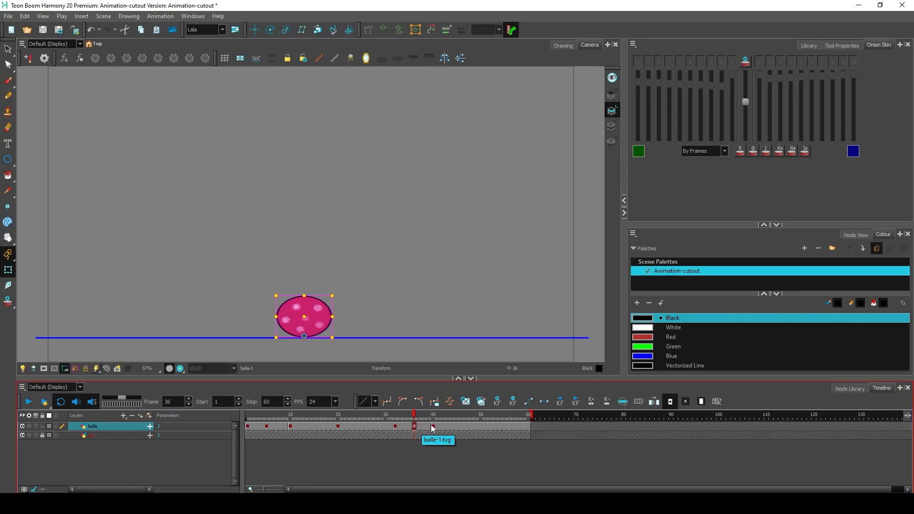
pyautogui.click(434, 427)
pyautogui.moveTo(433, 428); pyautogui.dragTo(448, 428)
pyautogui.hotkey('ctrl', 'z')
pyautogui.click(394, 426)
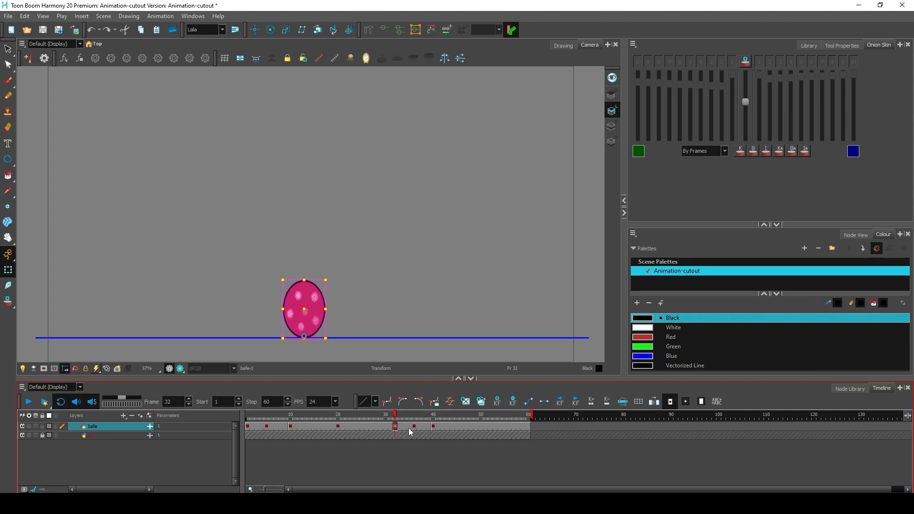
pyautogui.moveTo(414, 427); pyautogui.dragTo(457, 429)
pyautogui.hotkey('ctrl', 'z')
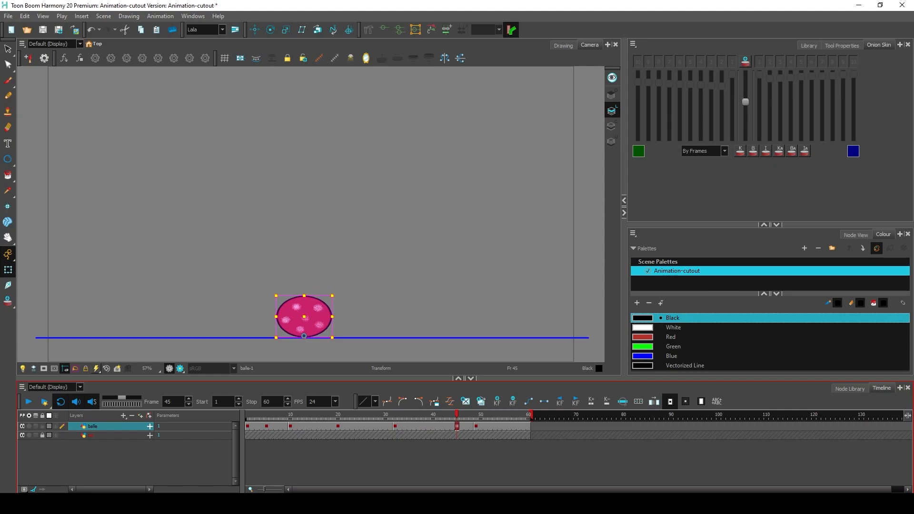
pyautogui.click(395, 427)
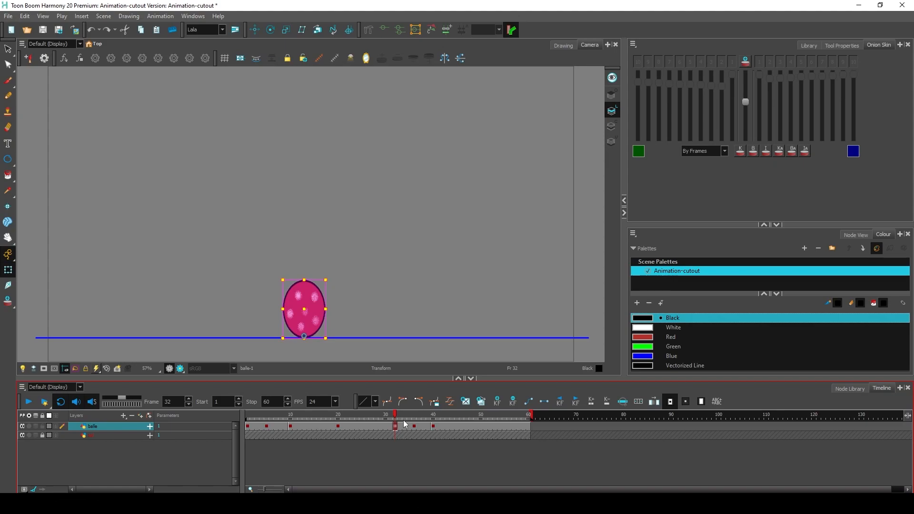
# Step: Extend the ball's hold at the top keyframe on frame 20 by seven frames, and play from frame 1
pyautogui.click(338, 426)
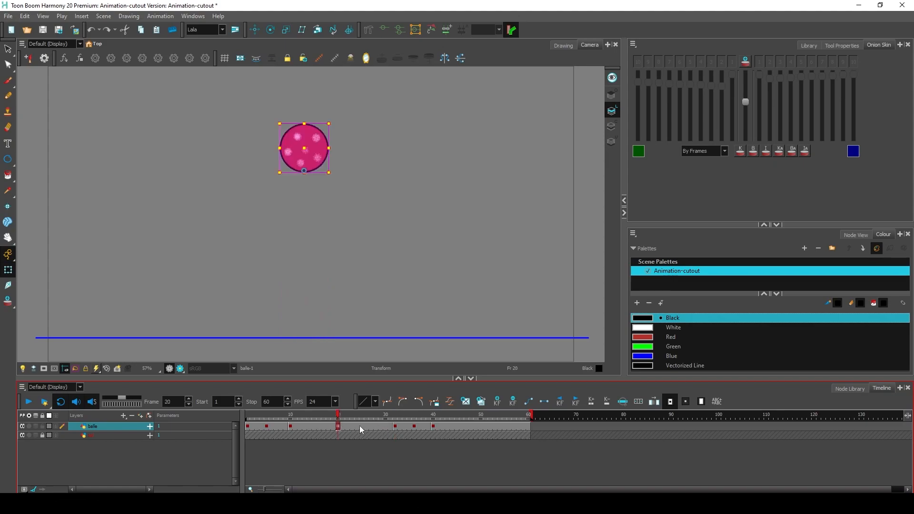
pyautogui.press('+')
pyautogui.press('+')
pyautogui.press('+')
pyautogui.press('+')
pyautogui.press('+')
pyautogui.press('+')
pyautogui.press('+')
pyautogui.click(248, 426)
pyautogui.click(29, 403)
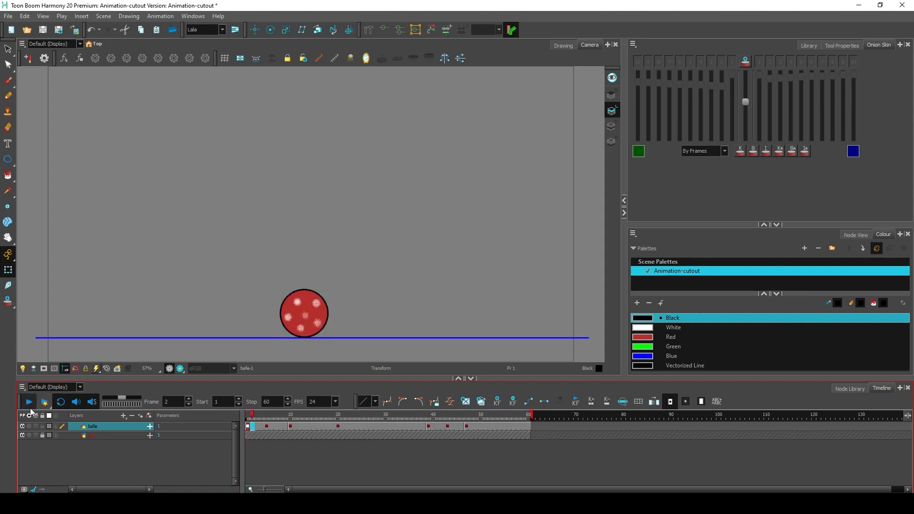
# Step: Shorten the ball's hold after the top keyframe on frame 20 by eight frames
pyautogui.click(338, 426)
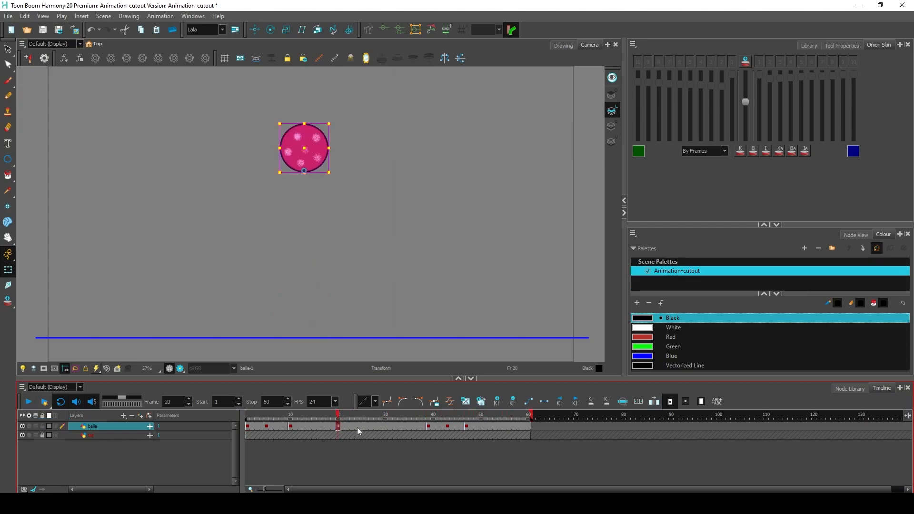
pyautogui.press('-')
pyautogui.press('-')
pyautogui.press('-')
pyautogui.press('-')
pyautogui.press('-')
pyautogui.press('-')
pyautogui.press('-')
pyautogui.press('-')
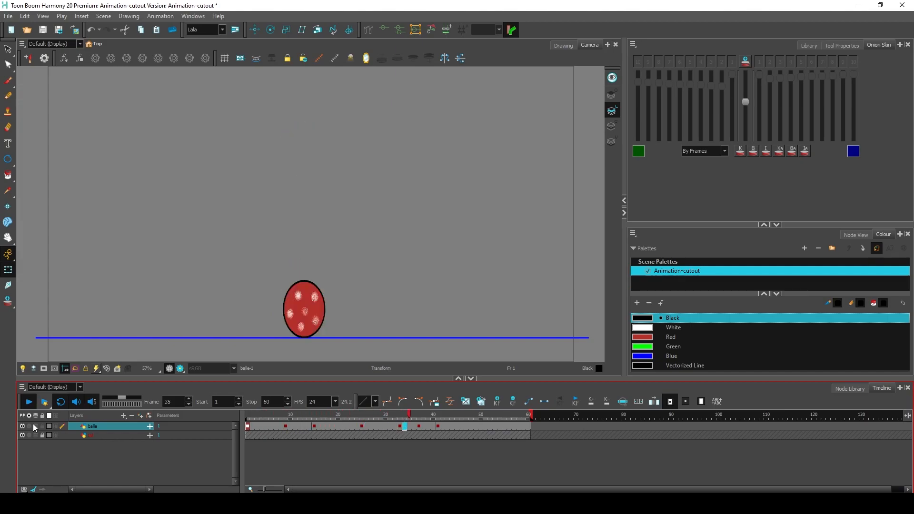
# Step: Convert all the ball's keyframes from frame 1 to 41 to motion keyframes, and play the bounce
pyautogui.click(248, 427)
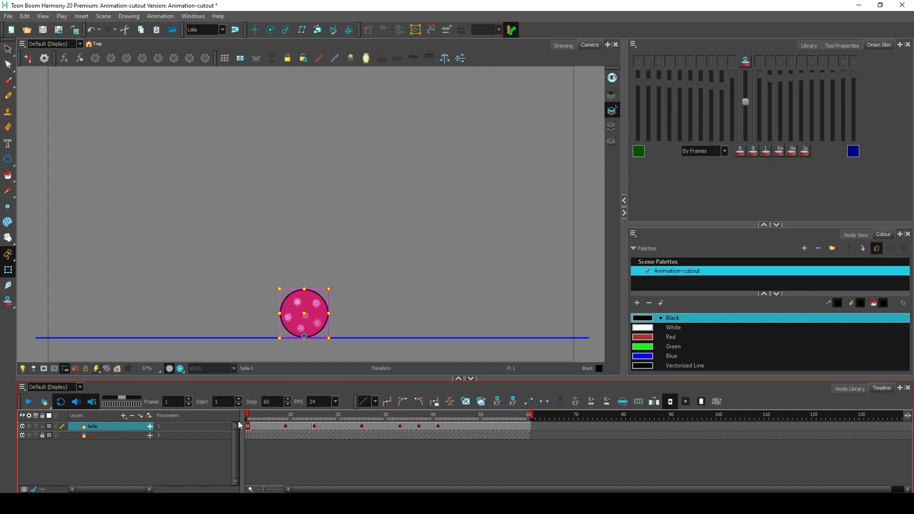
pyautogui.keyDown('shift'); pyautogui.click(439, 427); pyautogui.keyUp('shift')
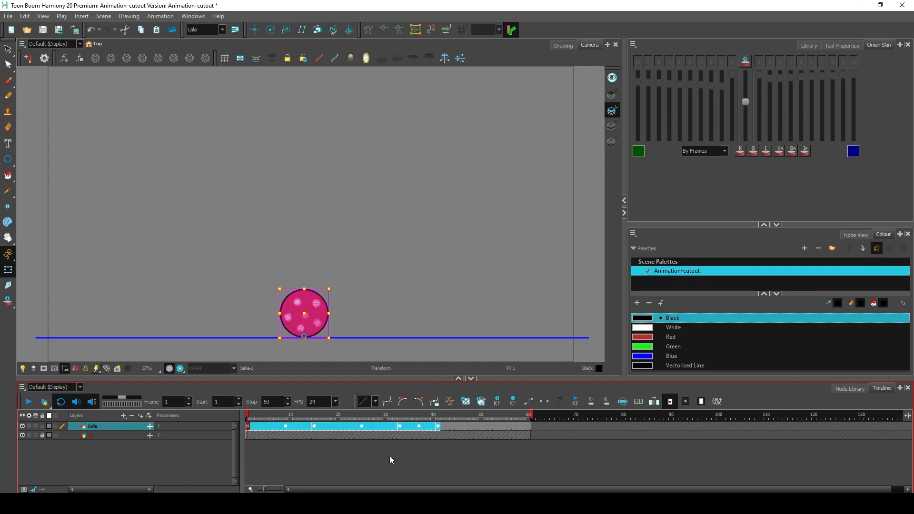
pyautogui.click(529, 401)
pyautogui.click(29, 402)
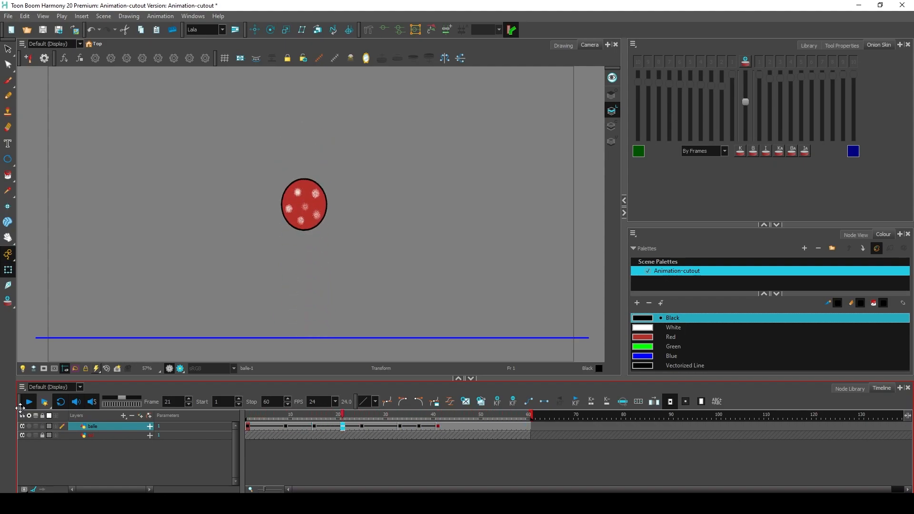
# Step: Scrub through the ball's squash and takeoff between frames 1 and 20 to examine the interpolated poses
pyautogui.click(288, 425)
pyautogui.click(249, 427)
pyautogui.click(278, 426)
pyautogui.moveTo(277, 422); pyautogui.dragTo(249, 433)
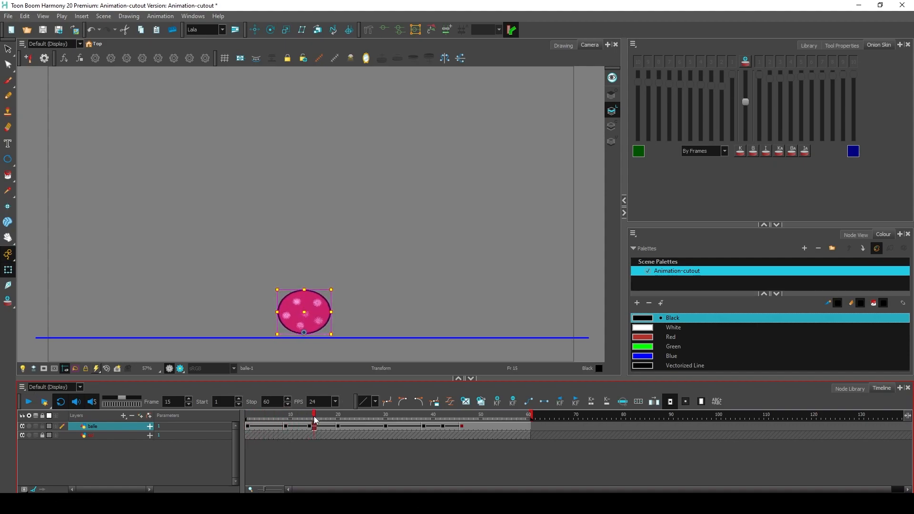
pyautogui.moveTo(314, 417); pyautogui.dragTo(286, 435)
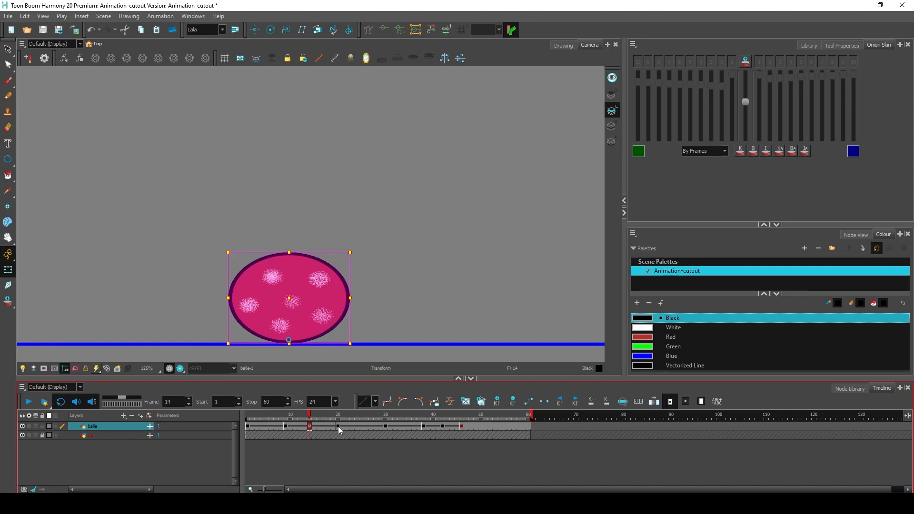
pyautogui.click(337, 427)
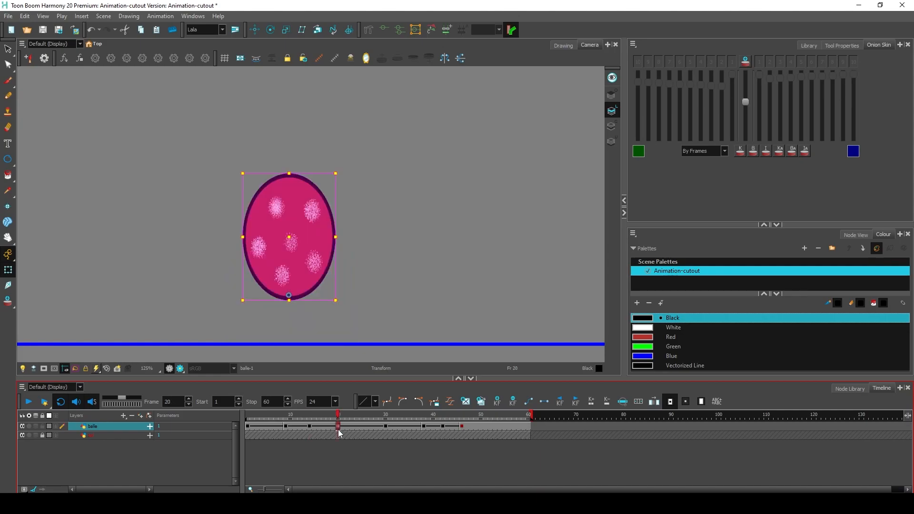
# Step: Compare the ball's squash pose on frame 14 with its stretched pose on frame 20, and play from frame 1
pyautogui.click(309, 427)
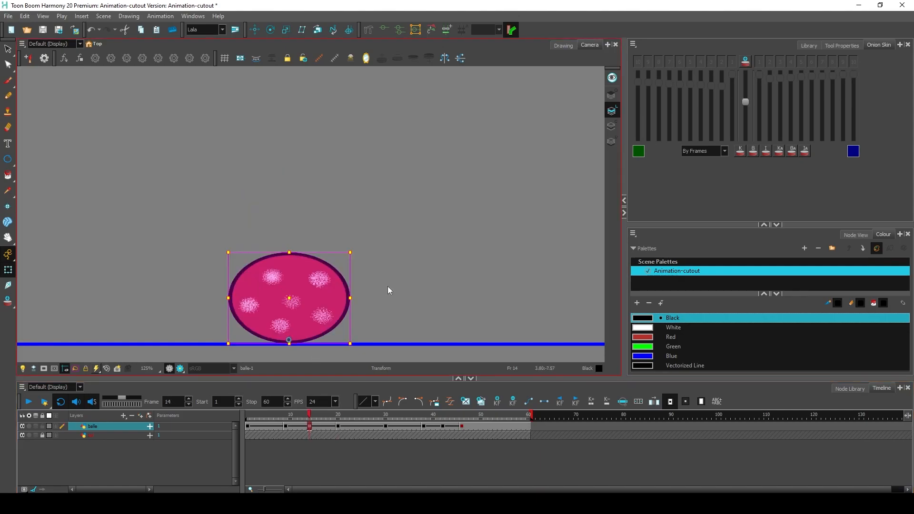
pyautogui.click(336, 430)
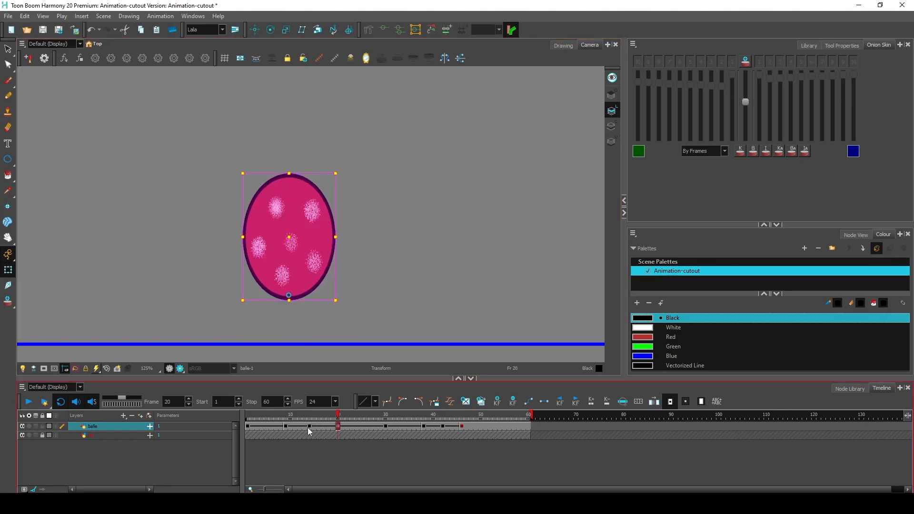
pyautogui.click(309, 427)
pyautogui.click(337, 428)
pyautogui.click(310, 424)
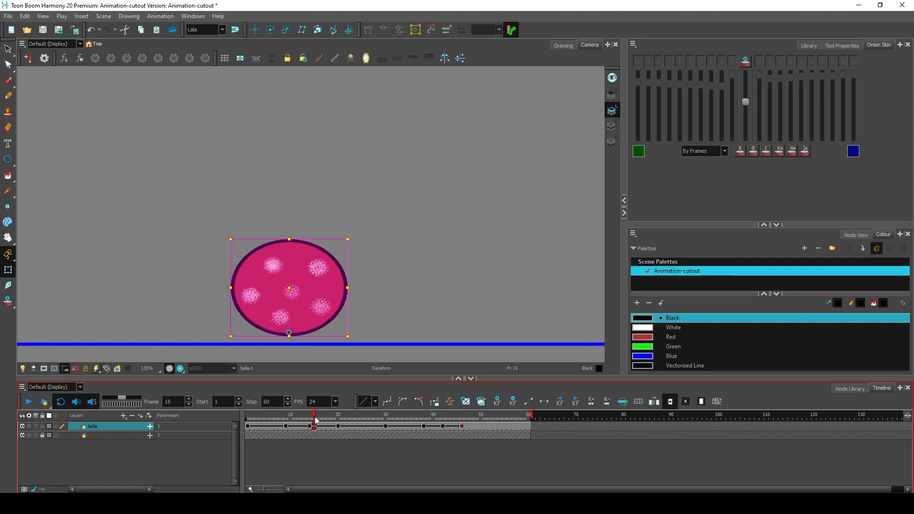
pyautogui.moveTo(309, 422); pyautogui.dragTo(248, 441)
pyautogui.click(35, 401)
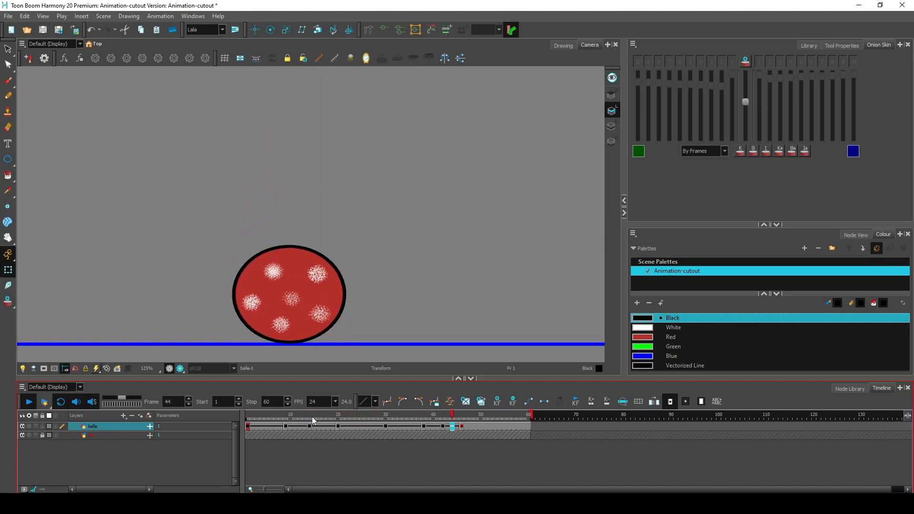
# Step: Examine the ball's change from the round pose on frame 9 to the squash on frame 14 and the stretch on frame 20
pyautogui.click(332, 416)
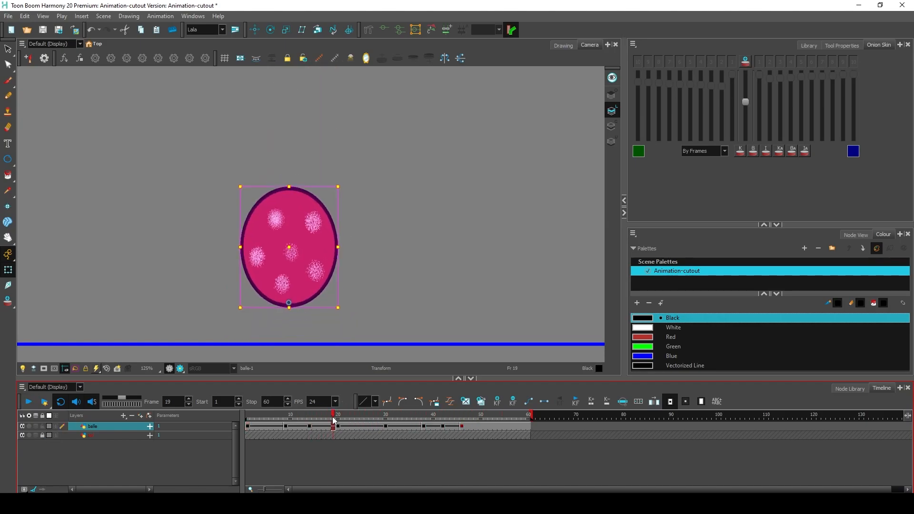
pyautogui.click(286, 417)
pyautogui.click(307, 427)
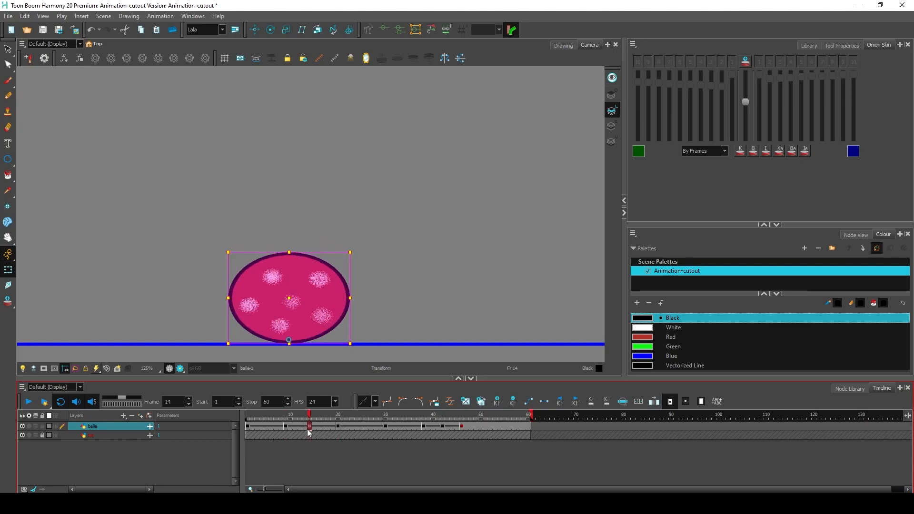
pyautogui.click(286, 426)
pyautogui.click(309, 426)
pyautogui.click(285, 426)
pyautogui.moveTo(288, 418); pyautogui.dragTo(309, 428)
pyautogui.click(337, 426)
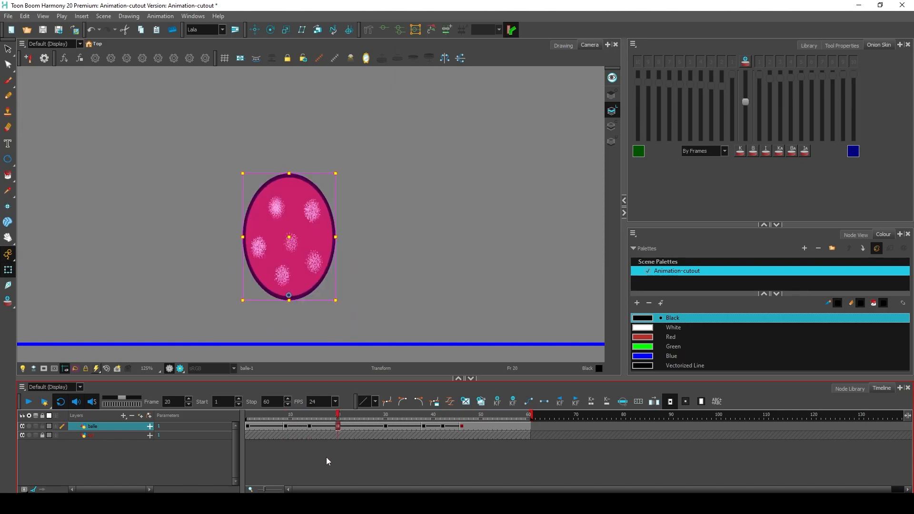
pyautogui.click(309, 427)
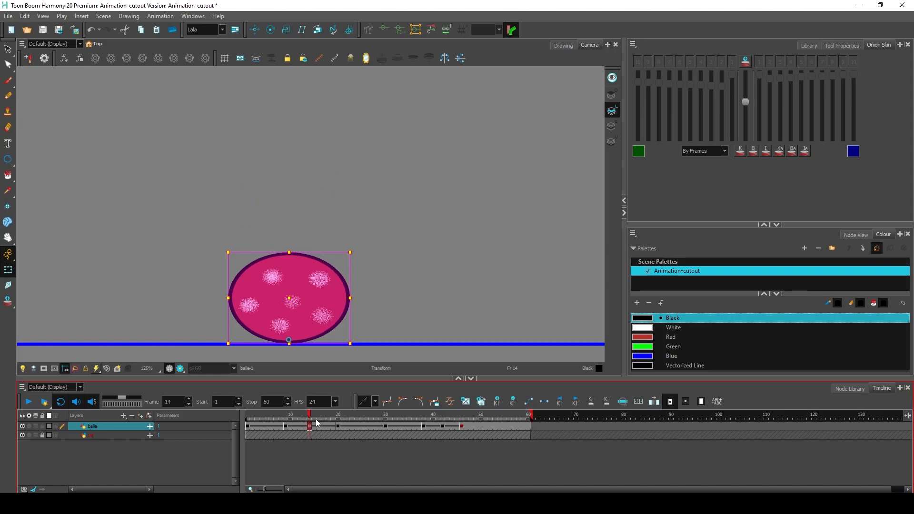
# Step: Turn the frame 14 keyframe into stop-motion and add a stretched ball pose touching the ground line on frame 18
pyautogui.click(545, 405)
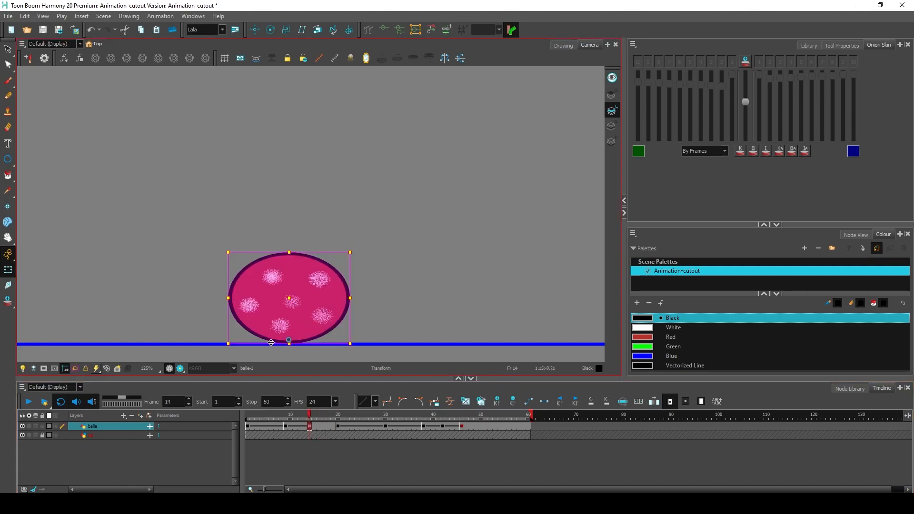
pyautogui.click(338, 415)
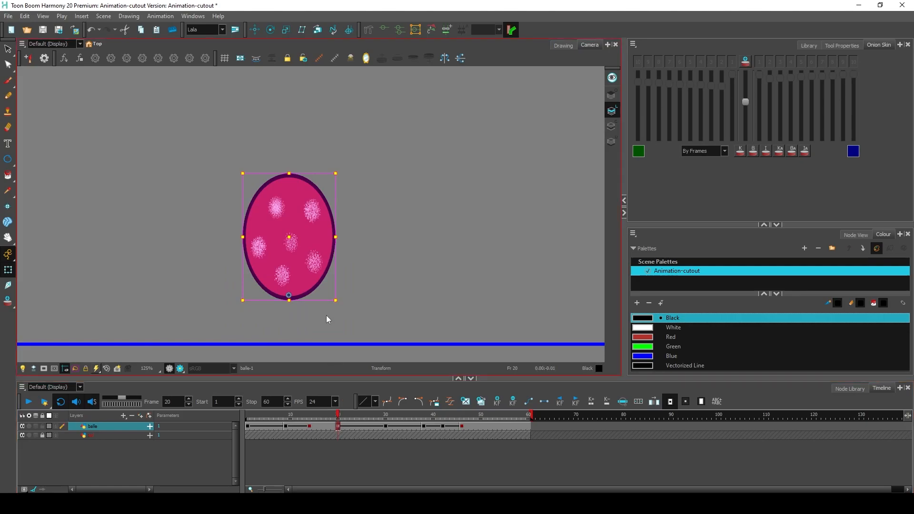
pyautogui.click(327, 429)
pyautogui.moveTo(290, 257); pyautogui.dragTo(290, 287)
pyautogui.moveTo(321, 417); pyautogui.dragTo(339, 427)
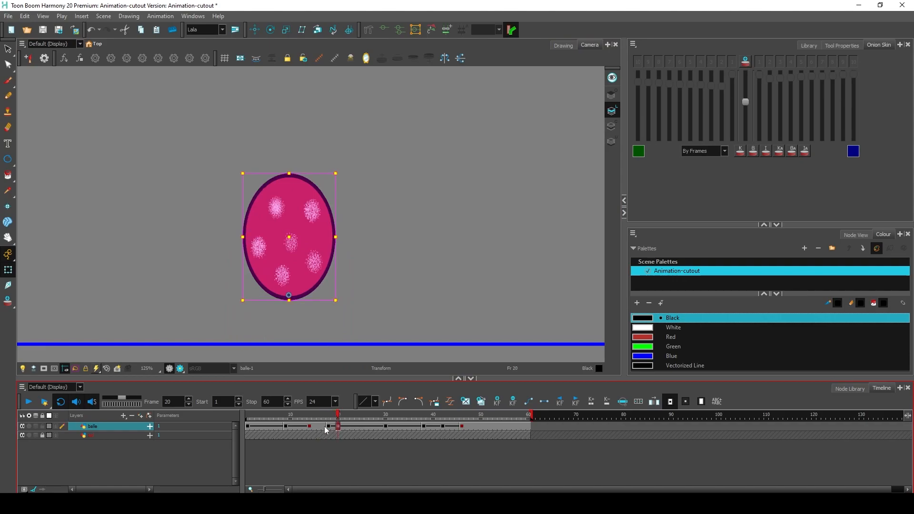
# Step: Restore motion interpolation between the ball's keyframes on frames 14 and 18, and play from frame 1
pyautogui.click(314, 426)
pyautogui.click(529, 402)
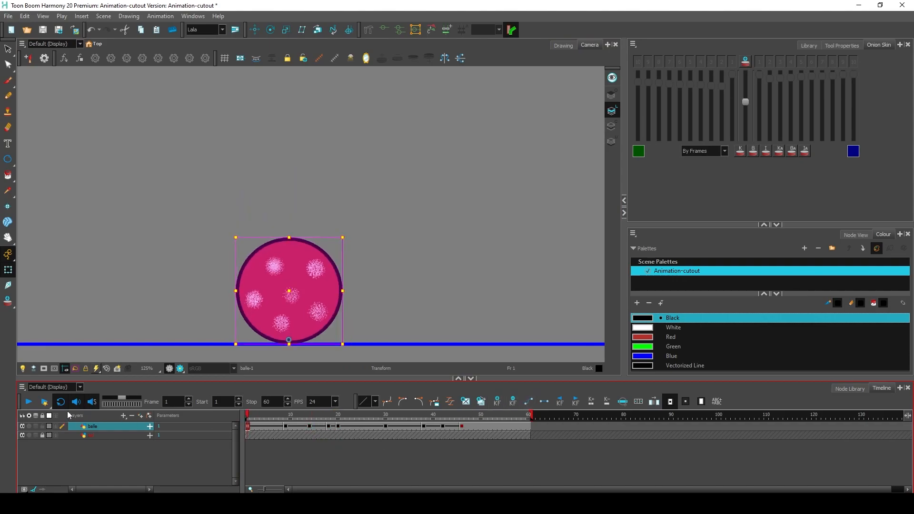
pyautogui.click(29, 401)
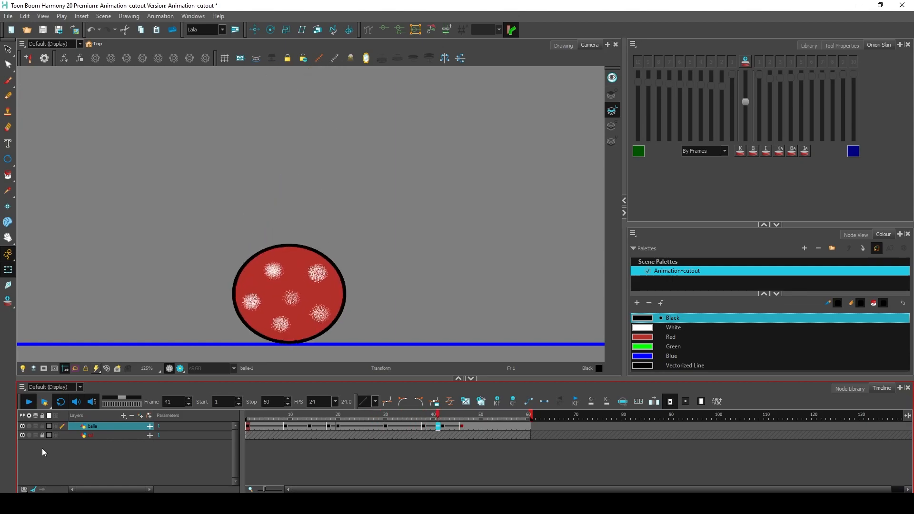
# Step: Shorten the gap after the squash keyframe on frame 14 by one frame, and play the bounce
pyautogui.click(327, 426)
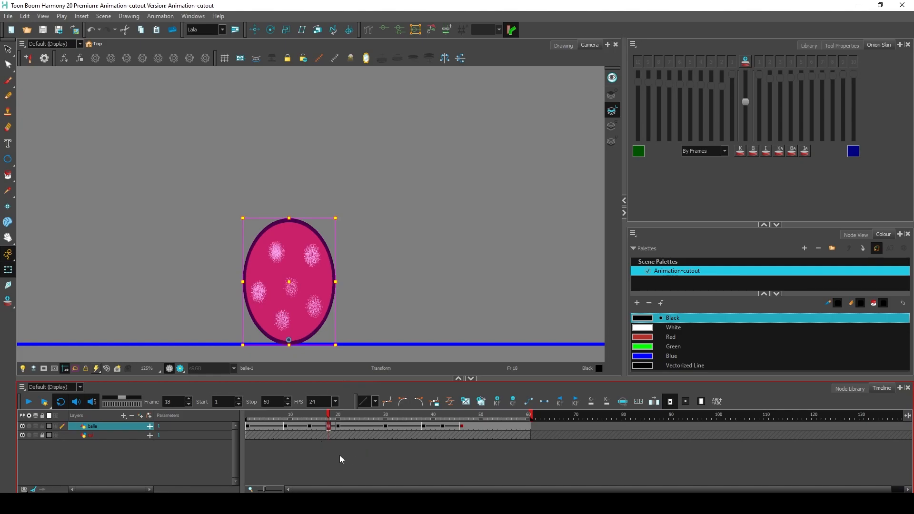
pyautogui.click(310, 425)
pyautogui.press('-')
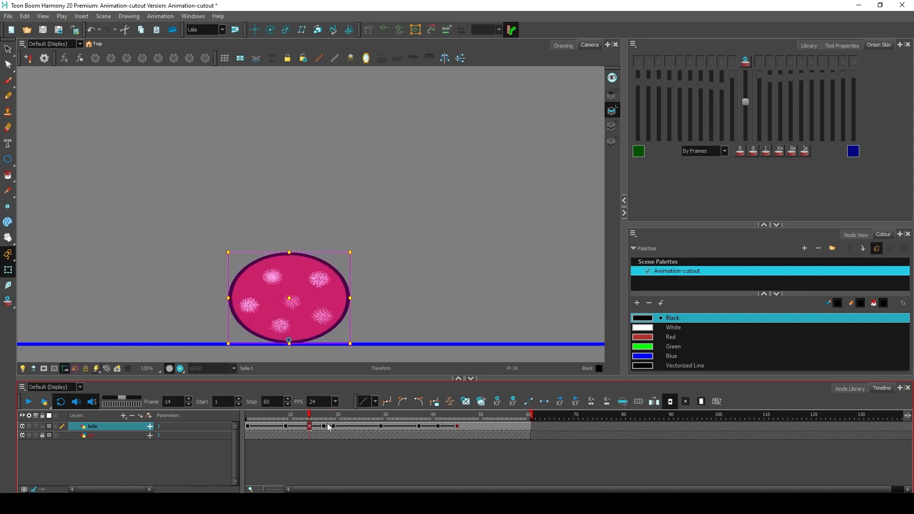
pyautogui.press('Return')
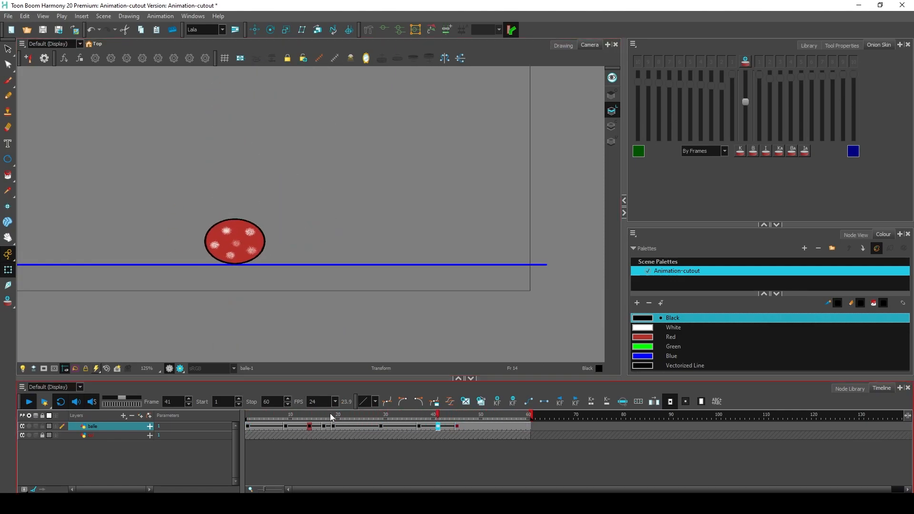
# Step: Examine the ball's squash, takeoff and rise across frames 14, 19 and 29 with more of the scene in view
pyautogui.scroll(-3, 367, 257)
pyautogui.click(291, 425)
pyautogui.moveTo(292, 423)
pyautogui.mouseDown()
pyautogui.moveTo(333, 431)
pyautogui.moveTo(309, 426)
pyautogui.mouseUp()
pyautogui.click(334, 427)
pyautogui.click(310, 428)
pyautogui.click(333, 428)
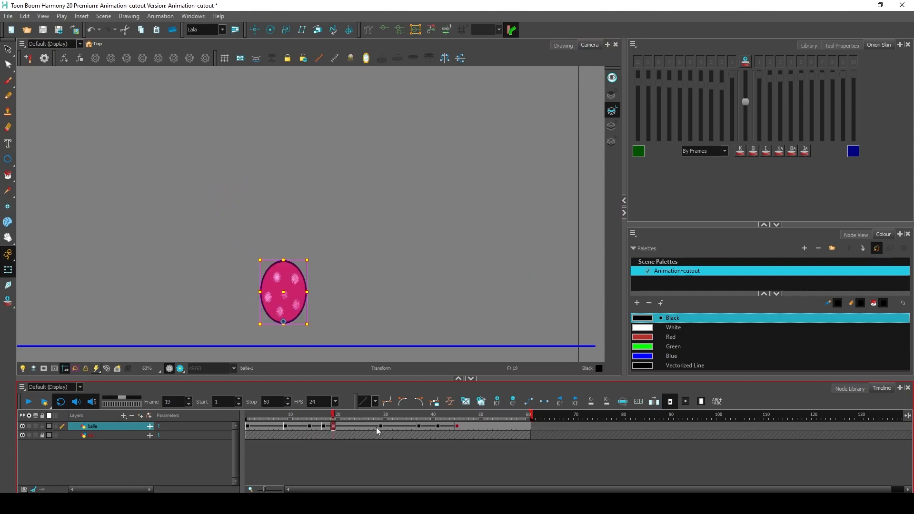
pyautogui.click(375, 427)
pyautogui.click(333, 427)
pyautogui.moveTo(336, 418); pyautogui.dragTo(378, 433)
# Step: Try a lower ball pose on frame 26, just before the top keyframe on frame 29
pyautogui.press(';')
pyautogui.click(379, 426)
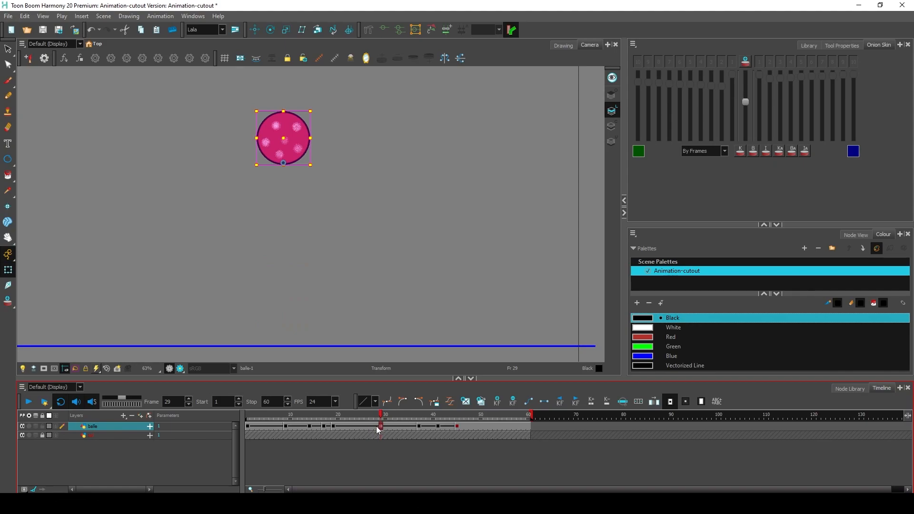
pyautogui.click(367, 429)
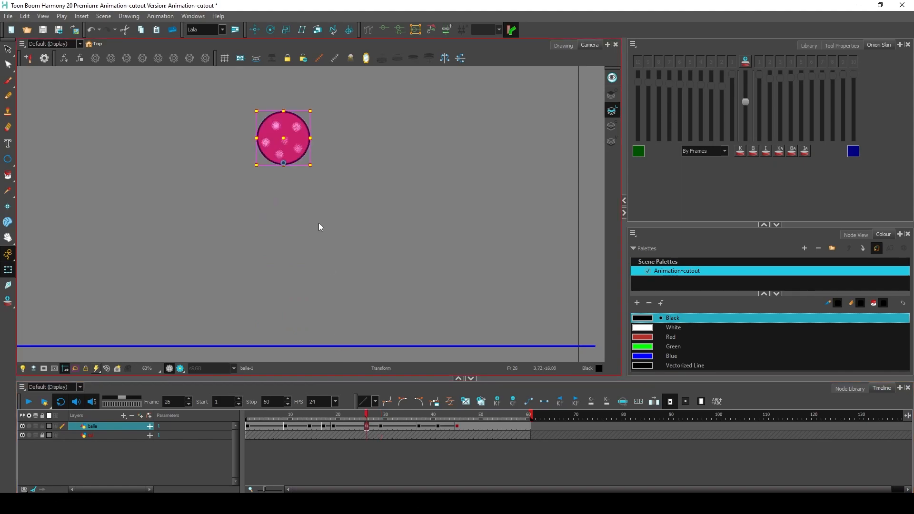
pyautogui.moveTo(285, 149); pyautogui.dragTo(286, 195)
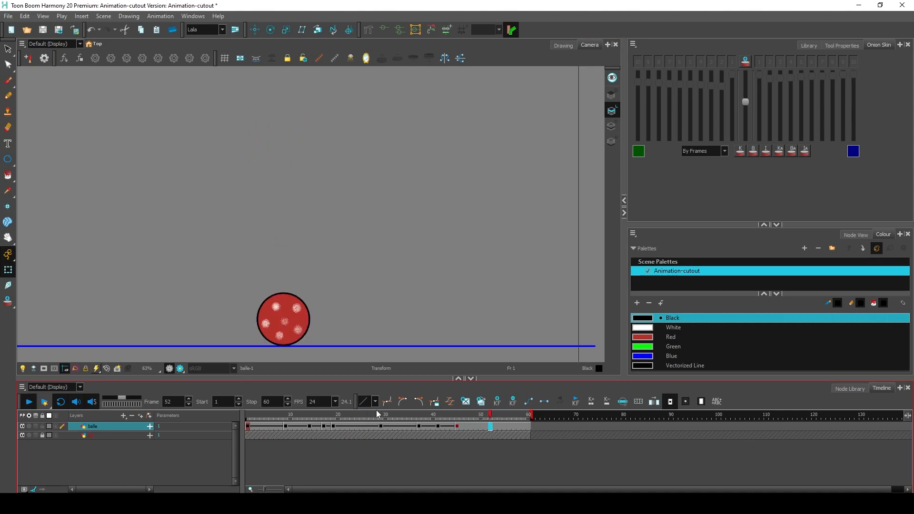
# Step: Shorten the ball's rise after the stretched keyframe on frame 19 by two frames
pyautogui.click(334, 427)
pyautogui.press('-')
pyautogui.press('-')
pyautogui.press('-')
pyautogui.press('+')
# Step: Try shortening the ball's timing after the top keyframe by one frame, and undo it
pyautogui.click(370, 426)
pyautogui.press('-')
pyautogui.click(333, 427)
pyautogui.hotkey('ctrl', 'z')
# Step: Play the bounce from frame 1 and inspect the takeoff poses between frames 14 and 20
pyautogui.click(248, 425)
pyautogui.click(29, 402)
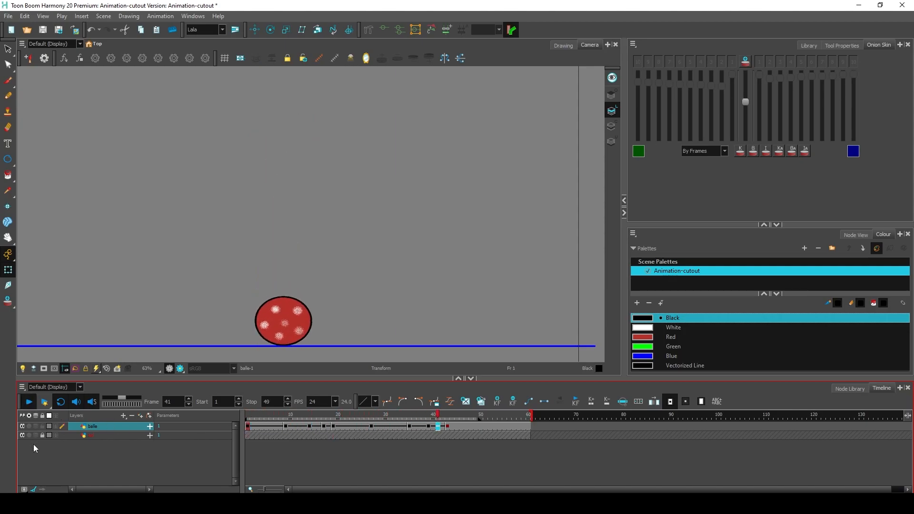
pyautogui.click(309, 427)
pyautogui.moveTo(309, 428); pyautogui.dragTo(338, 428)
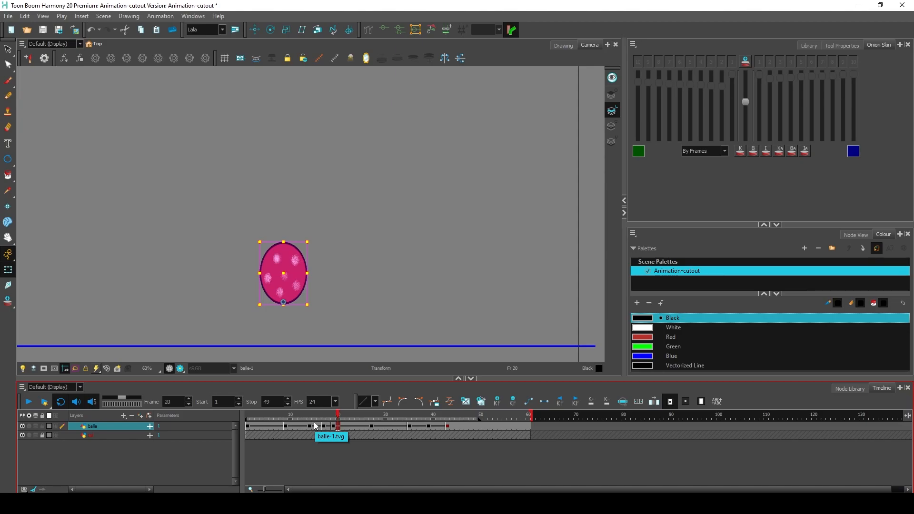
pyautogui.click(332, 419)
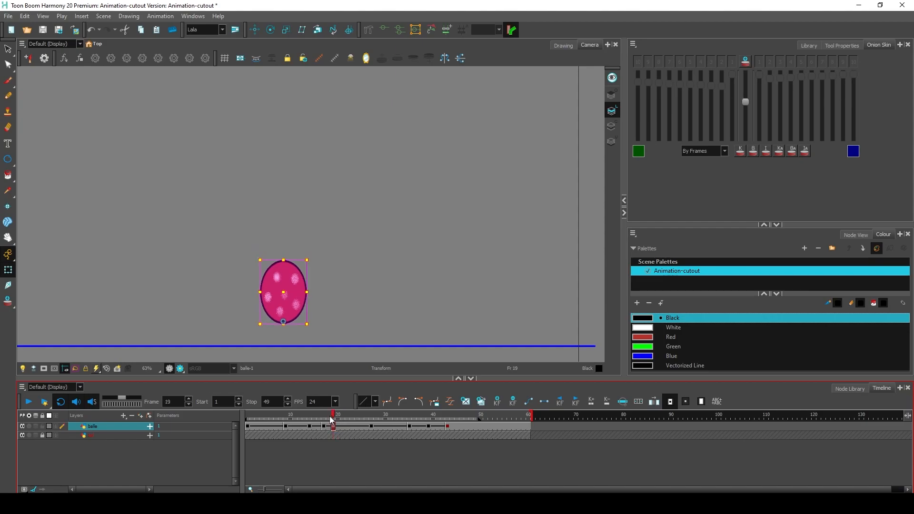
pyautogui.click(337, 427)
pyautogui.click(333, 428)
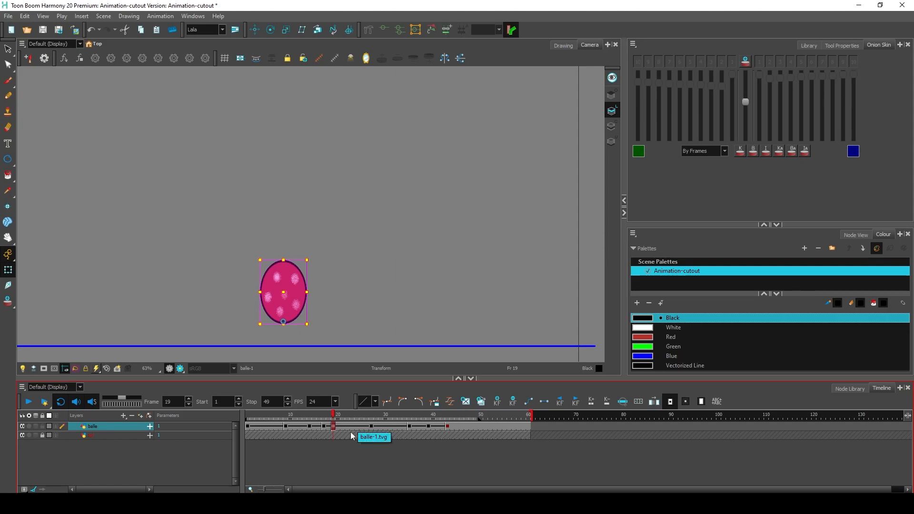
# Step: Turn on onion skin at the ball's top keyframe on frame 27 to show the spacing of its neighbouring frames
pyautogui.click(371, 426)
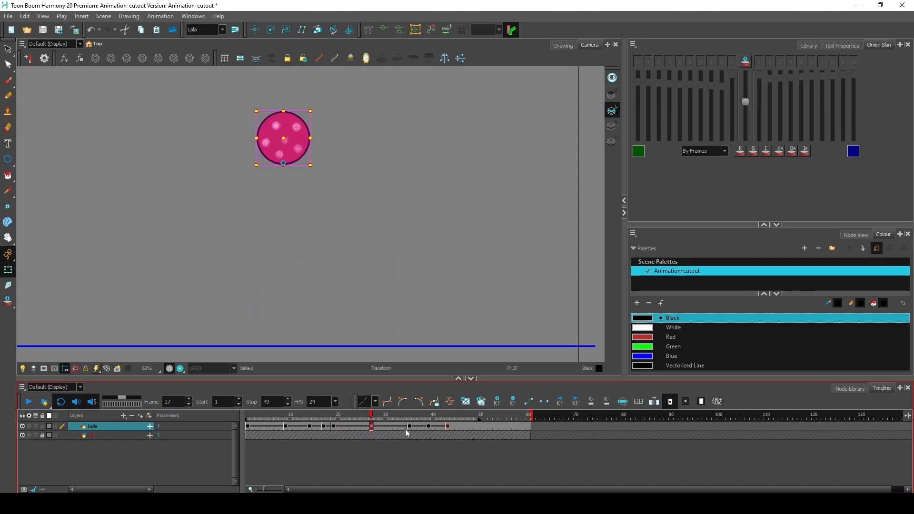
pyautogui.click(451, 403)
pyautogui.moveTo(455, 135); pyautogui.dragTo(456, 86)
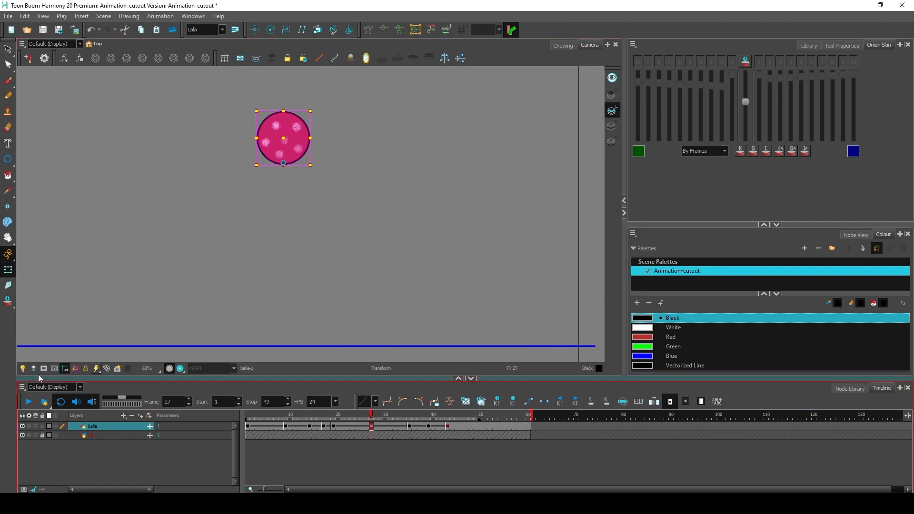
pyautogui.click(8, 300)
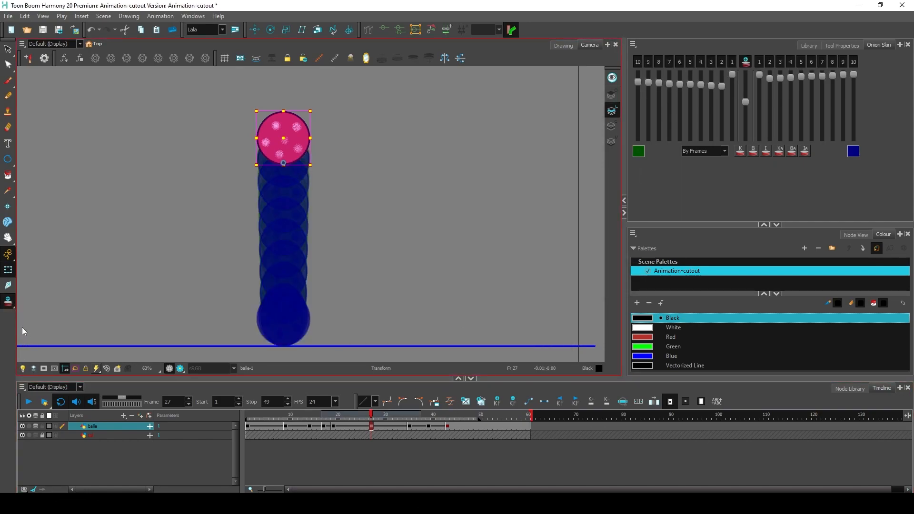
pyautogui.click(745, 106)
# Step: Ease the ball in and out of the frame 27 keyframe with time ratios of about 72 before and 69 after it, and play
pyautogui.click(450, 401)
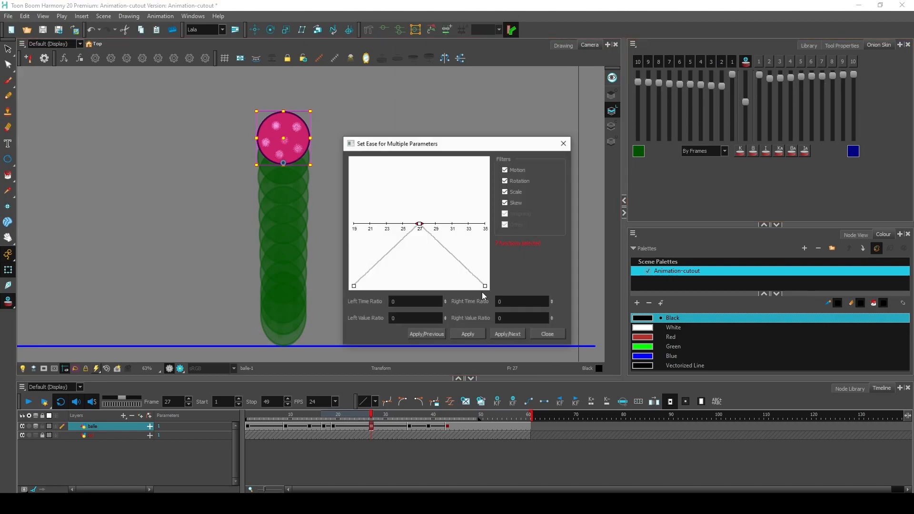
pyautogui.moveTo(419, 224); pyautogui.dragTo(460, 222)
pyautogui.click(470, 337)
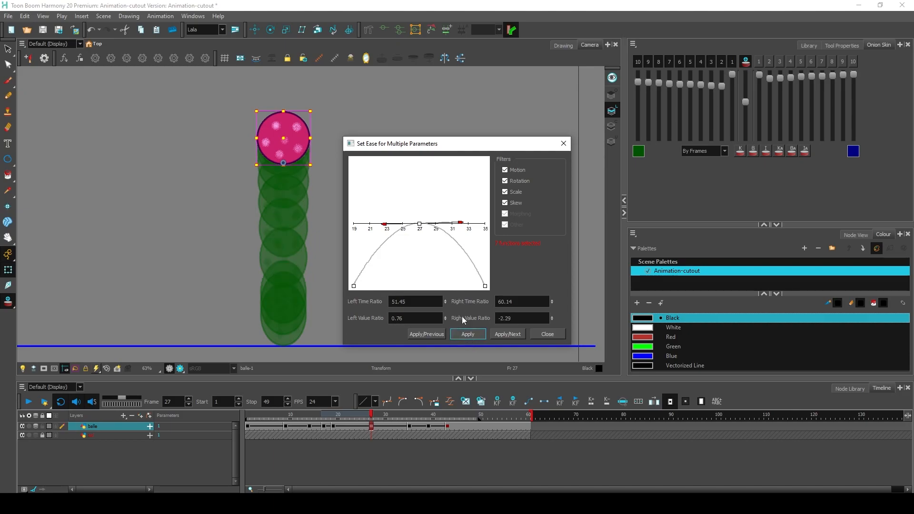
pyautogui.moveTo(385, 224); pyautogui.dragTo(370, 225)
pyautogui.moveTo(461, 222); pyautogui.dragTo(466, 223)
pyautogui.click(467, 334)
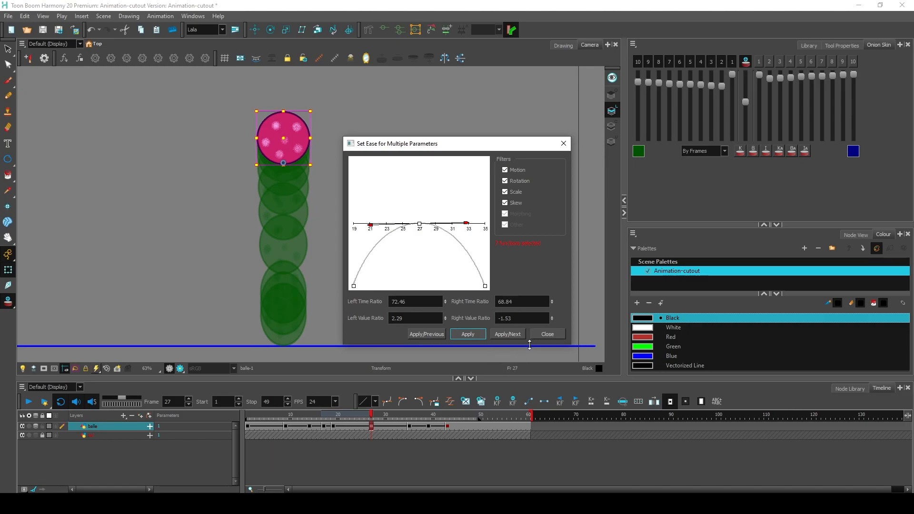
pyautogui.click(547, 334)
pyautogui.click(28, 401)
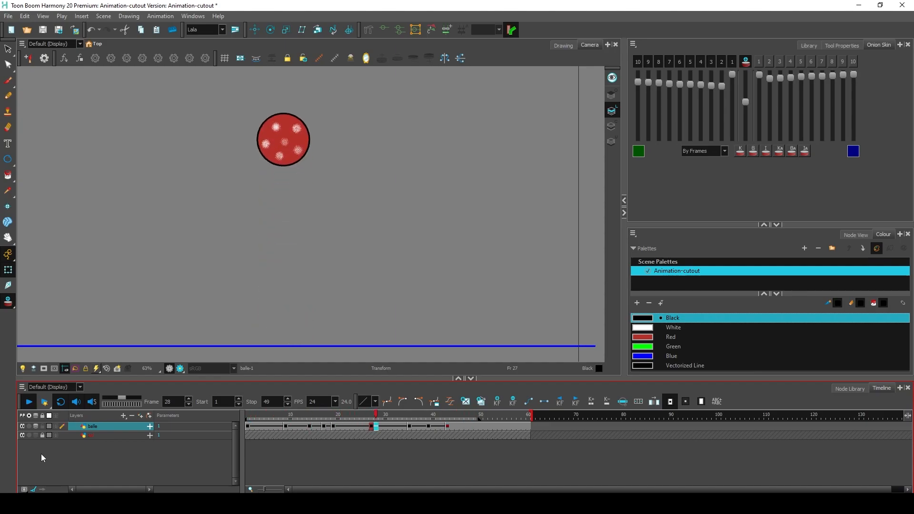
# Step: Create keyframes on every second frame of the ball layer from frame 1 to 9, keeping existing keyframes and forcing one at the end
pyautogui.click(249, 434)
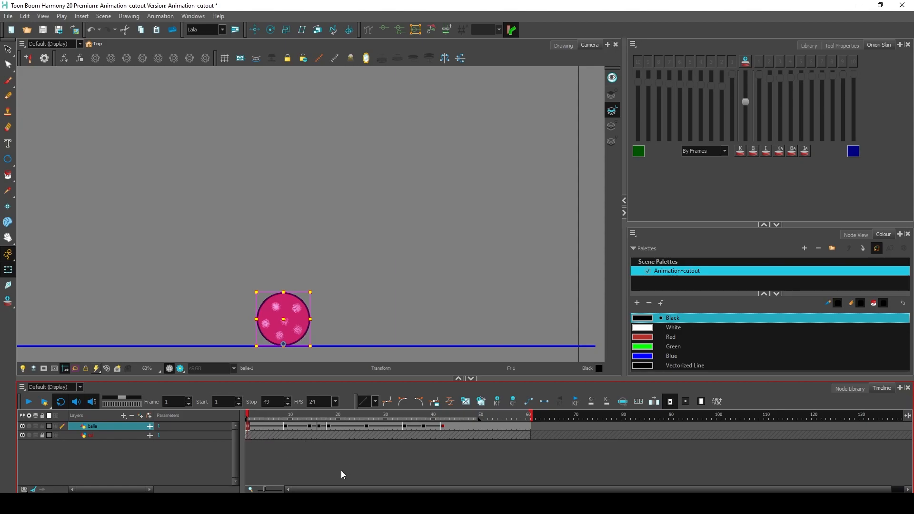
pyautogui.moveTo(257, 435); pyautogui.dragTo(308, 428)
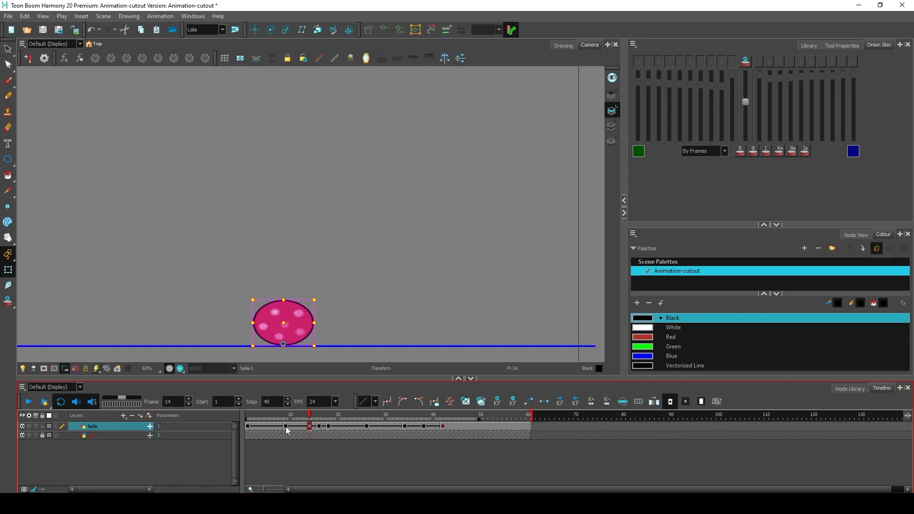
pyautogui.click(286, 427)
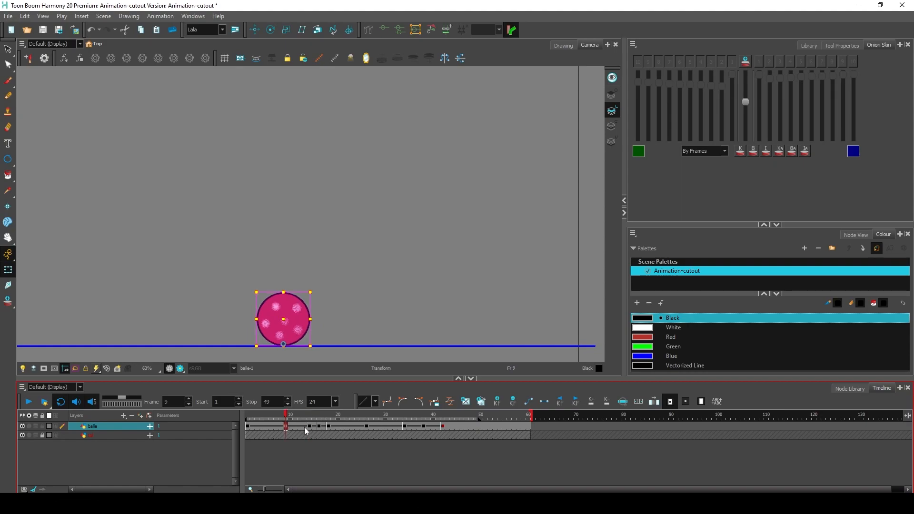
pyautogui.moveTo(248, 426); pyautogui.dragTo(284, 427)
pyautogui.click(633, 403)
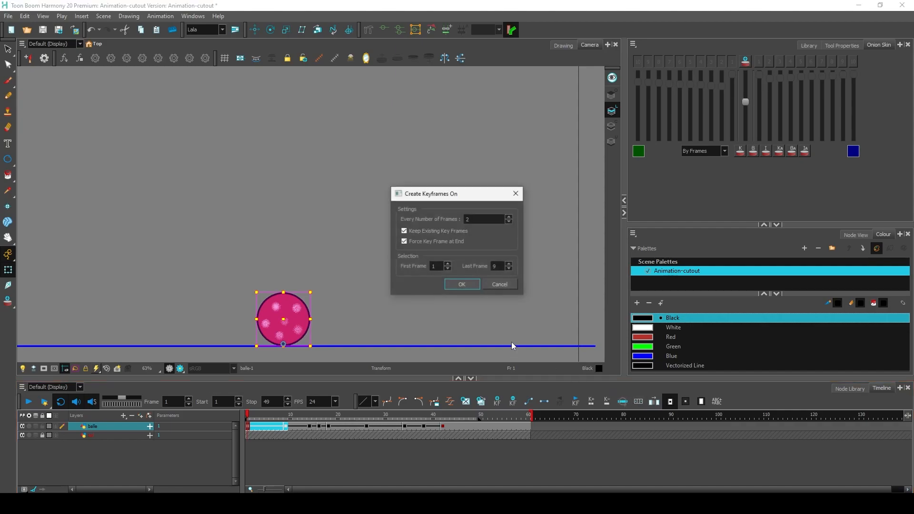
pyautogui.click(464, 286)
# Step: Step back and forth through the frames leading into the frame 14 squash keyframe to examine the ball's poses
pyautogui.moveTo(295, 429); pyautogui.dragTo(308, 429)
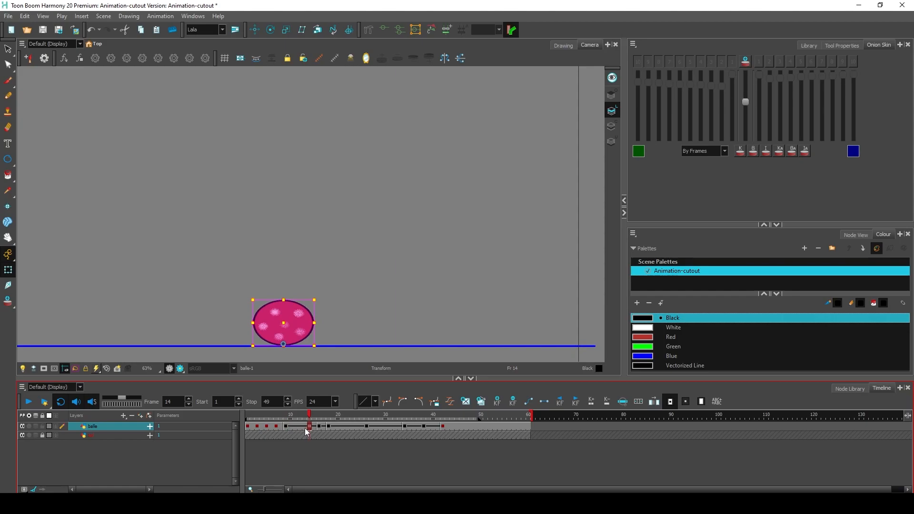
pyautogui.click(306, 430)
pyautogui.hotkey('ctrl', 'z')
pyautogui.press(',')
pyautogui.press(',')
pyautogui.press(',')
pyautogui.press(',')
pyautogui.press('.')
pyautogui.press('.')
pyautogui.press('.')
pyautogui.click(305, 429)
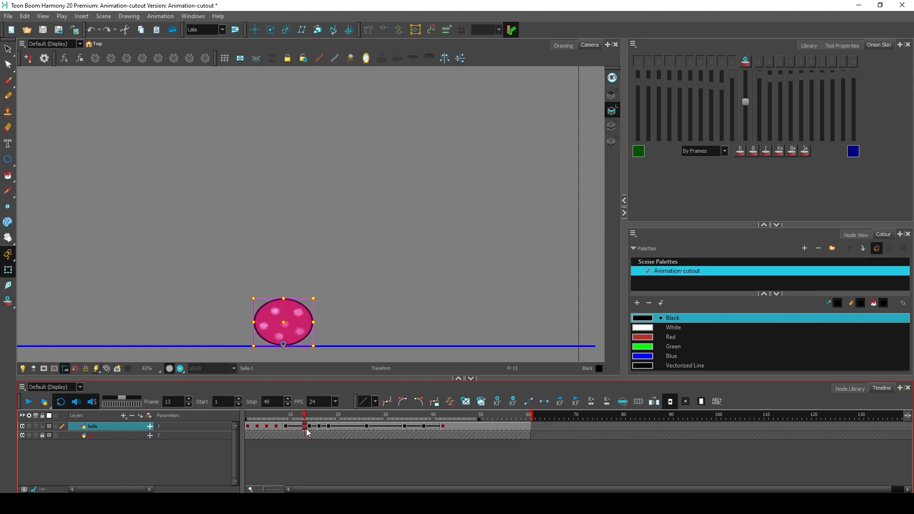
# Step: Try adding a keyframe to the ball on frame 11, and undo it
pyautogui.click(285, 426)
pyautogui.click(296, 428)
pyautogui.click(287, 428)
pyautogui.click(295, 429)
pyautogui.click(497, 403)
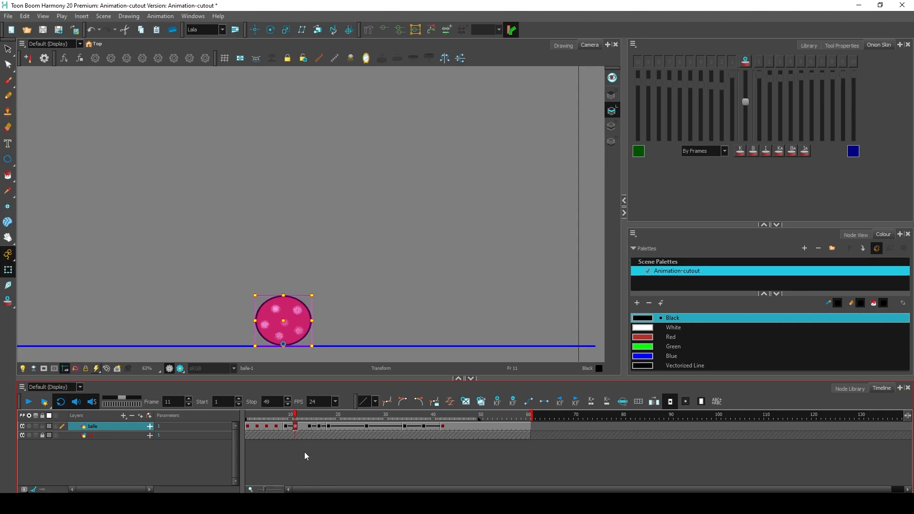
pyautogui.hotkey('ctrl', 'z')
# Step: Add ball keyframes on frames 13 and 11, and set the keyframes from frame 9 through 16 to stop-motion
pyautogui.click(304, 426)
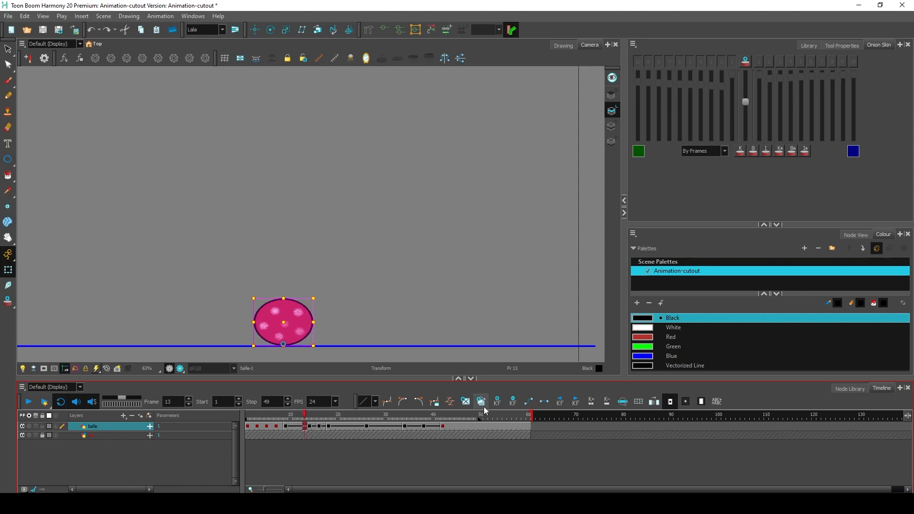
pyautogui.click(497, 402)
pyautogui.click(297, 426)
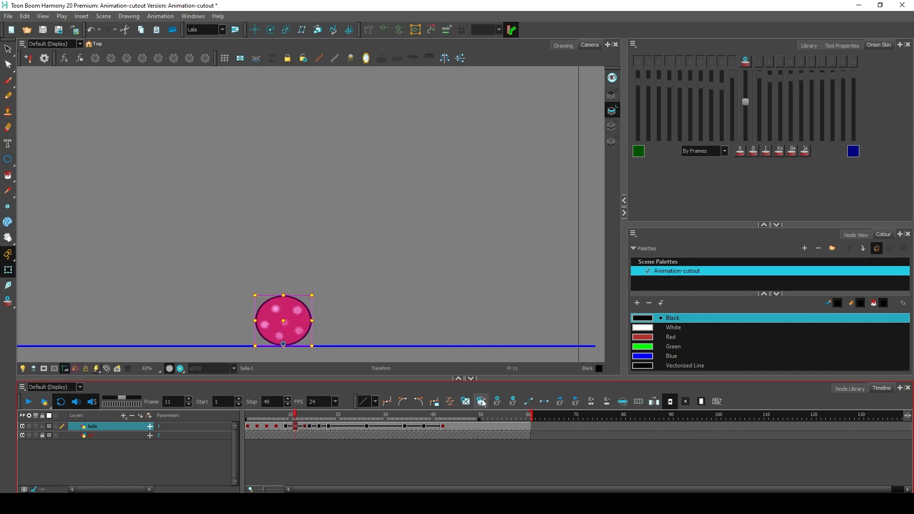
pyautogui.click(292, 427)
pyautogui.click(543, 403)
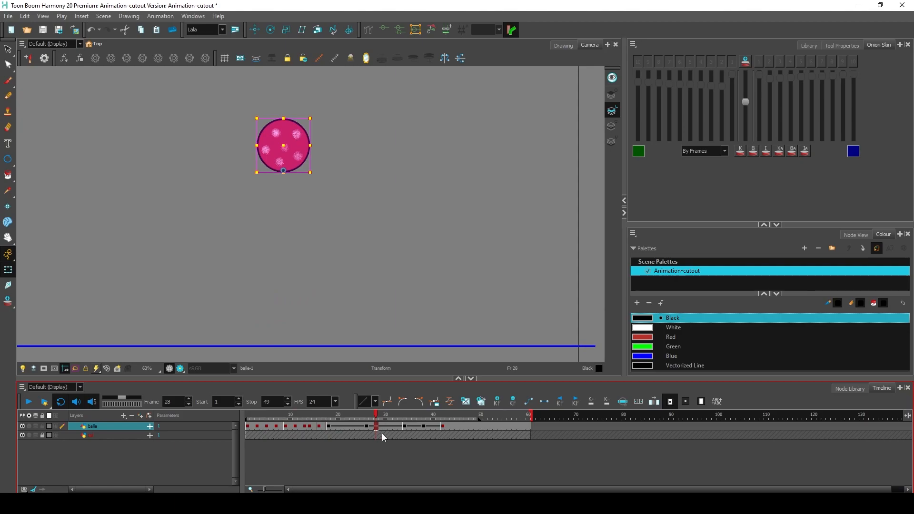
# Step: Create keyframes on every second frame of the ball layer from frame 18 to 42, and play the animation from frame 1
pyautogui.click(387, 428)
pyautogui.click(395, 428)
pyautogui.click(330, 427)
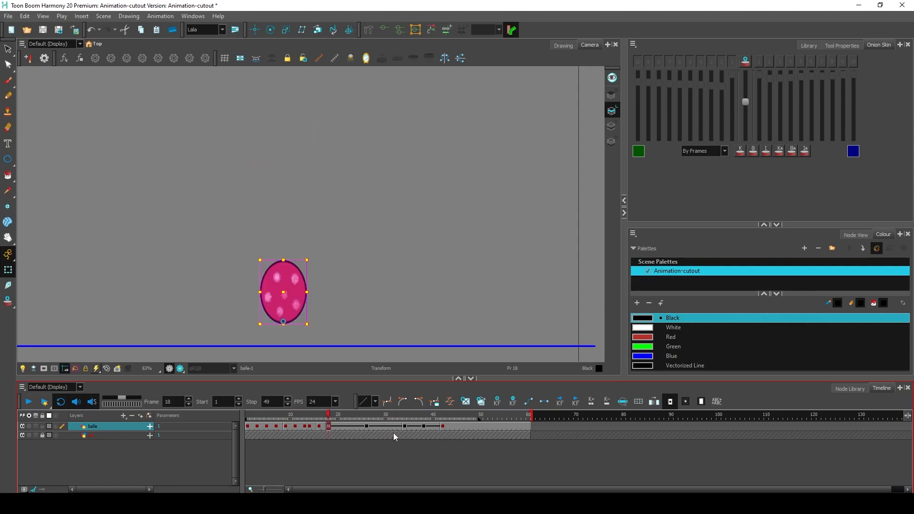
pyautogui.doubleClick(407, 429)
pyautogui.click(638, 402)
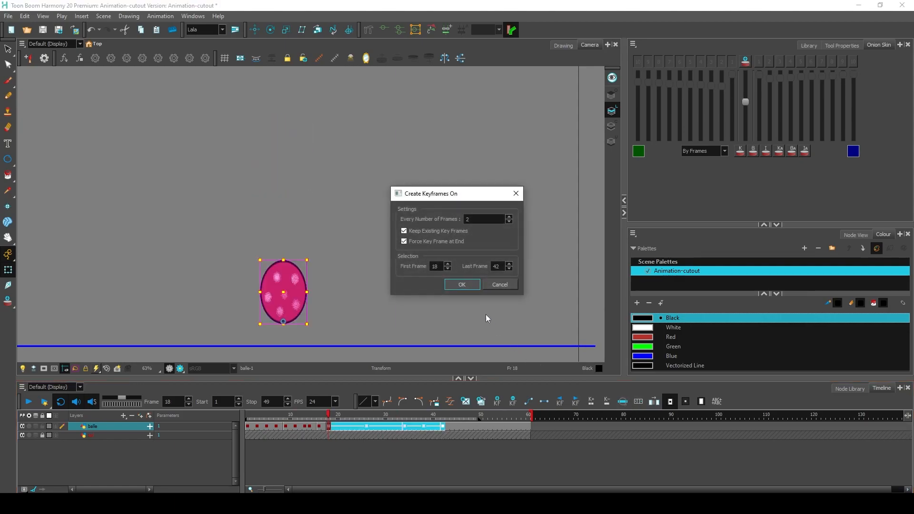
pyautogui.click(465, 285)
pyautogui.click(247, 416)
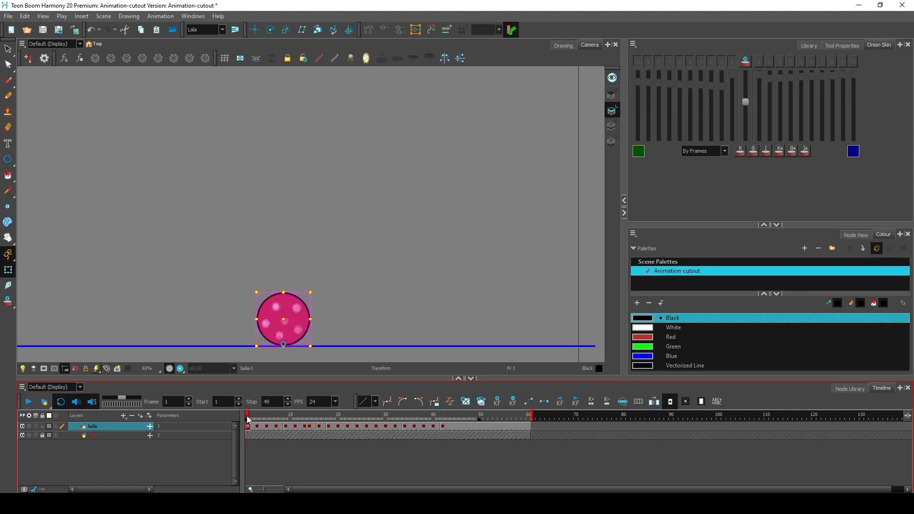
pyautogui.click(28, 403)
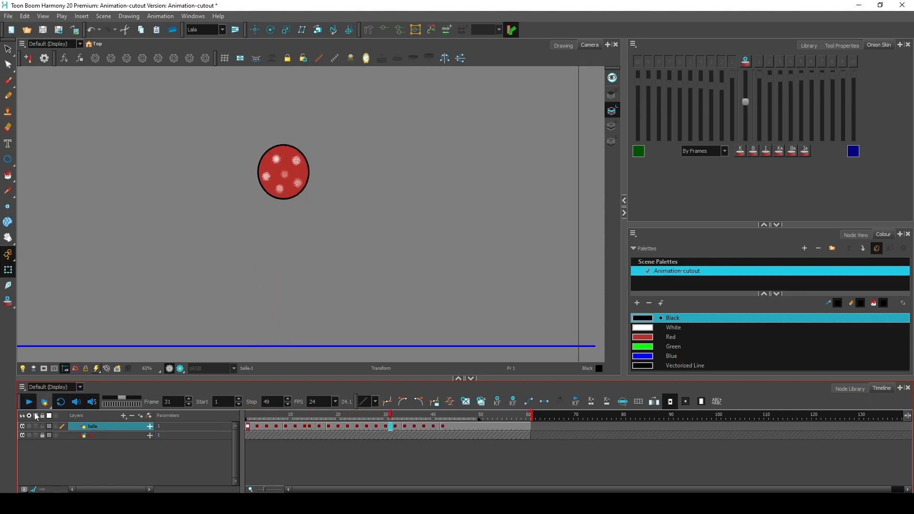